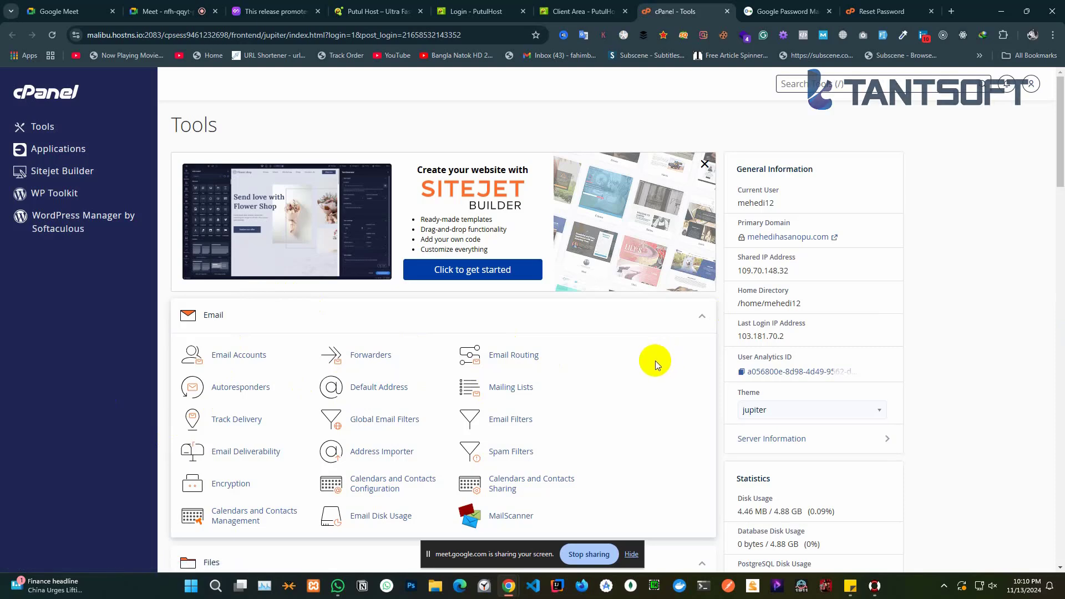
Close the Google Password Manager and Reset Password tabs, and search Google for "cpanel" in a new tab
left_click(932, 11)
left_click(932, 12)
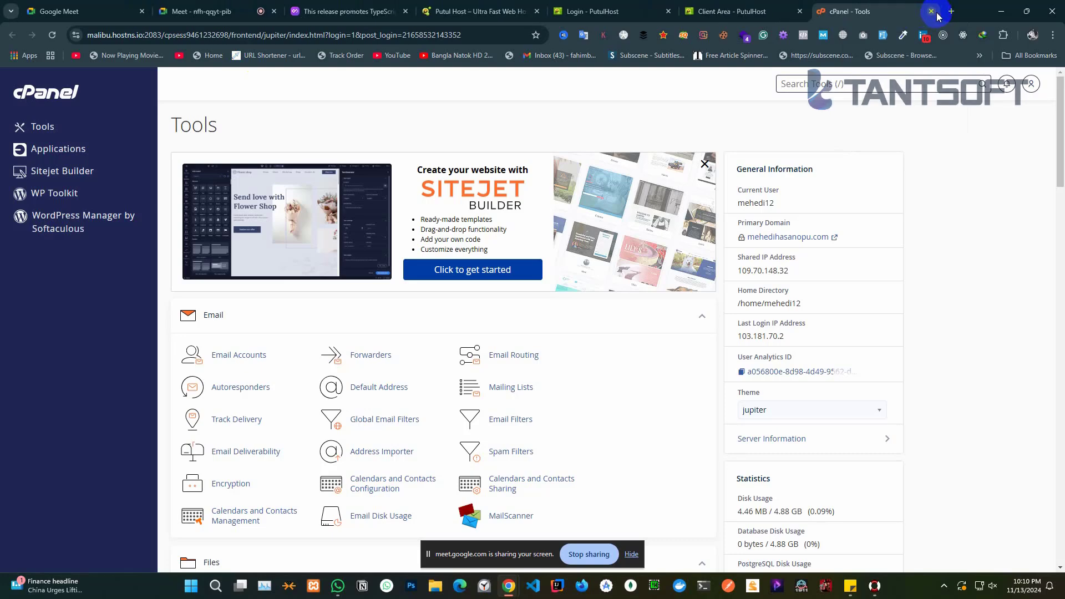
left_click(951, 12)
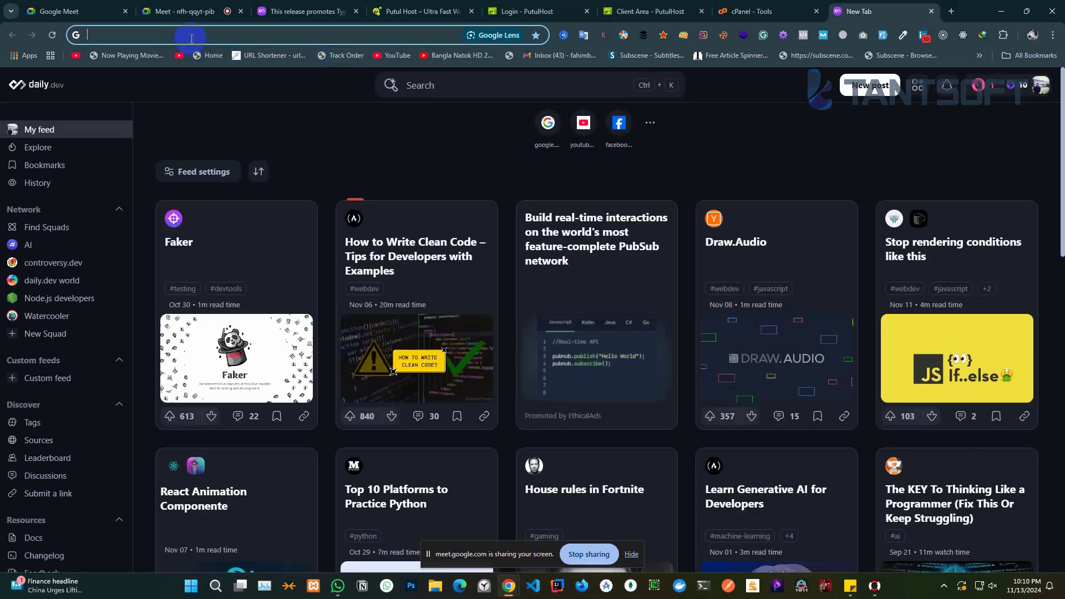
left_click(172, 30)
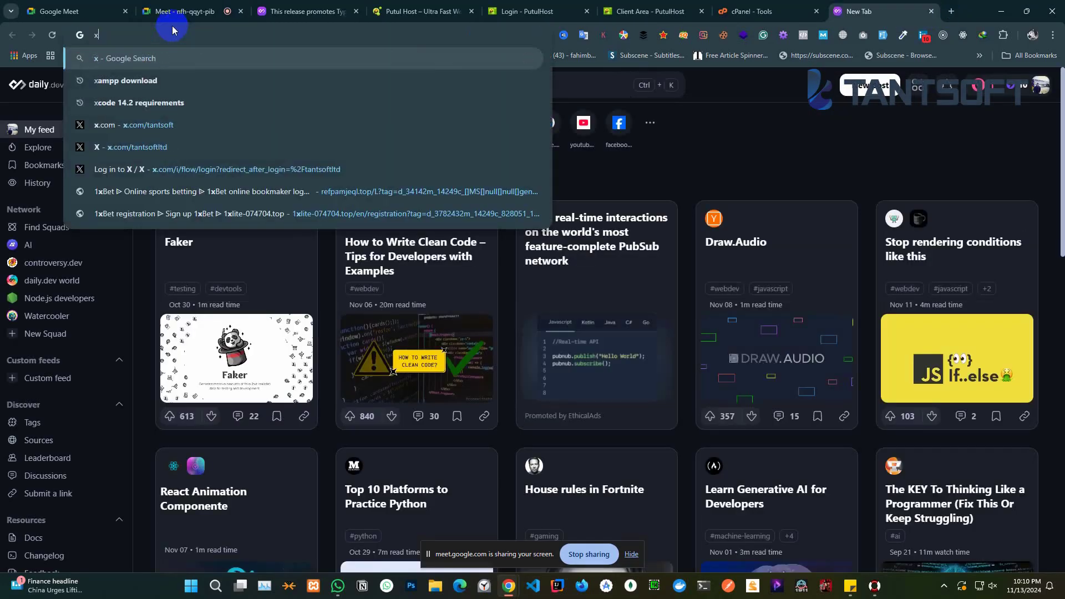
key("Escape")
type("cpanel.mehedihasanopu.com")
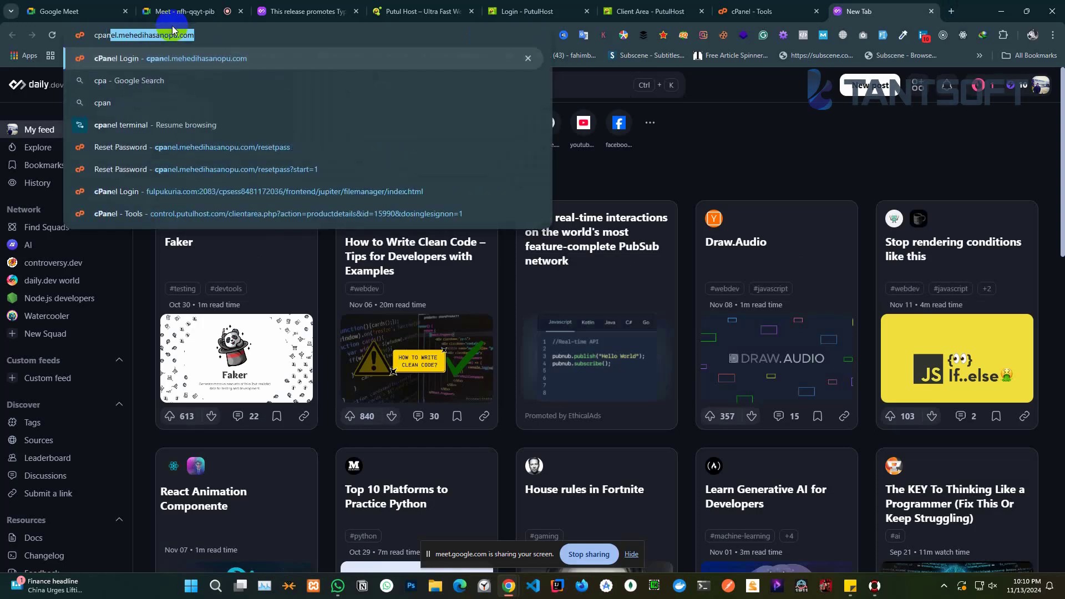
key("Down")
key("Down")
key("Down")
key("Down")
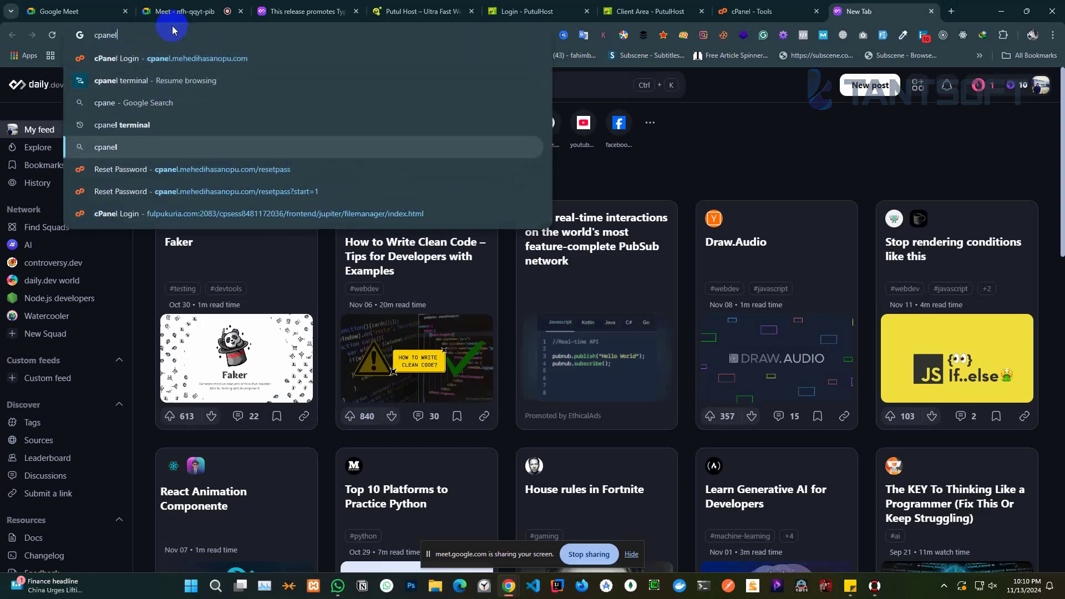
key("Return")
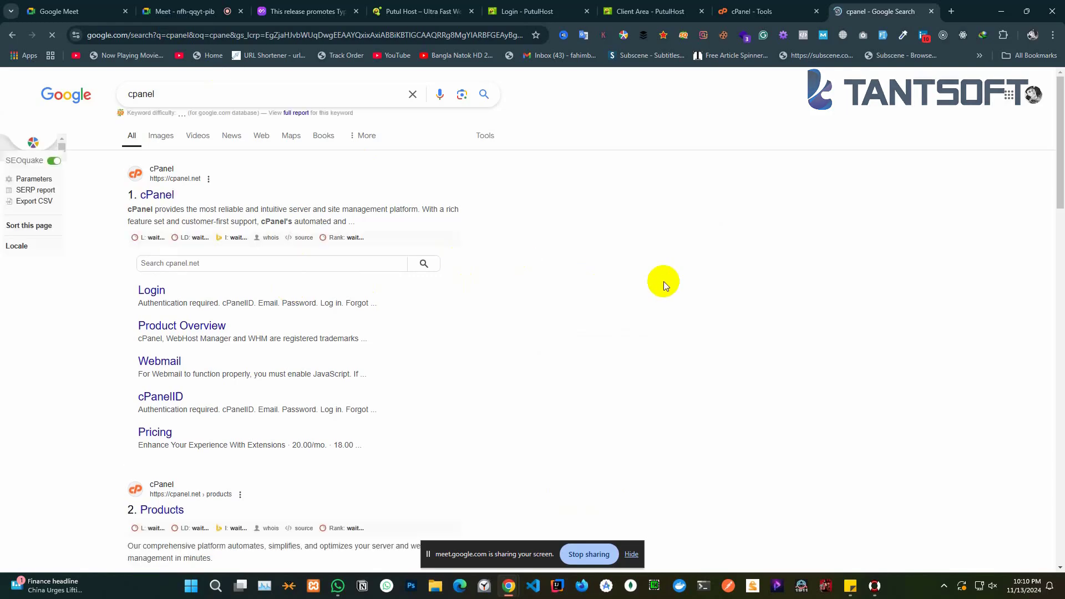
scroll(660, 286, "down", 5)
scroll(652, 299, "down", 20)
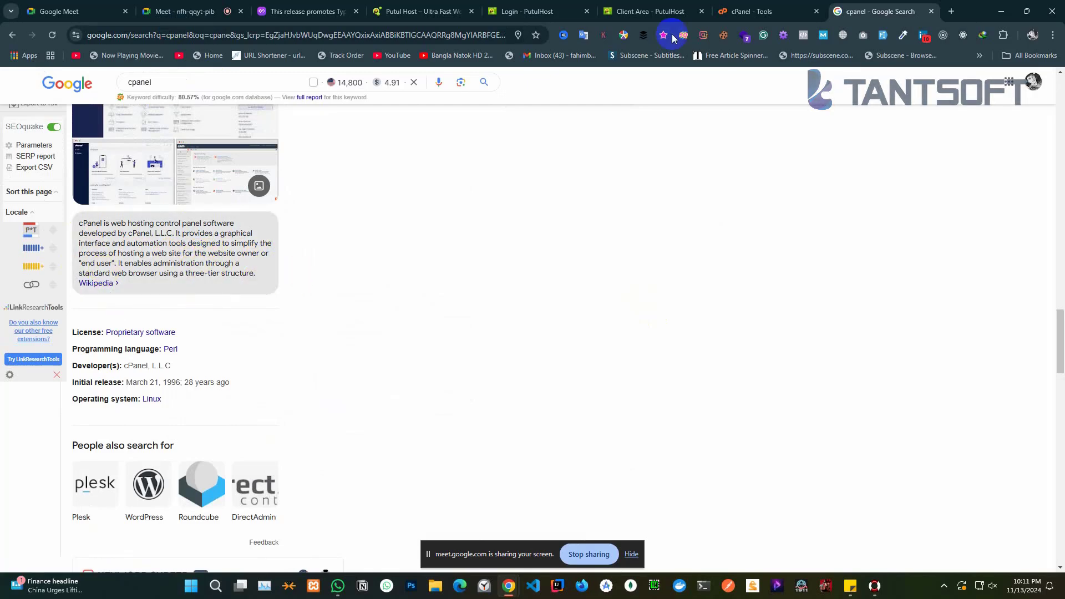
Return to the cPanel Tools page and review its Email, Files and Databases sections, general information and usage statistics
left_click(755, 11)
scroll(560, 309, "down", 5)
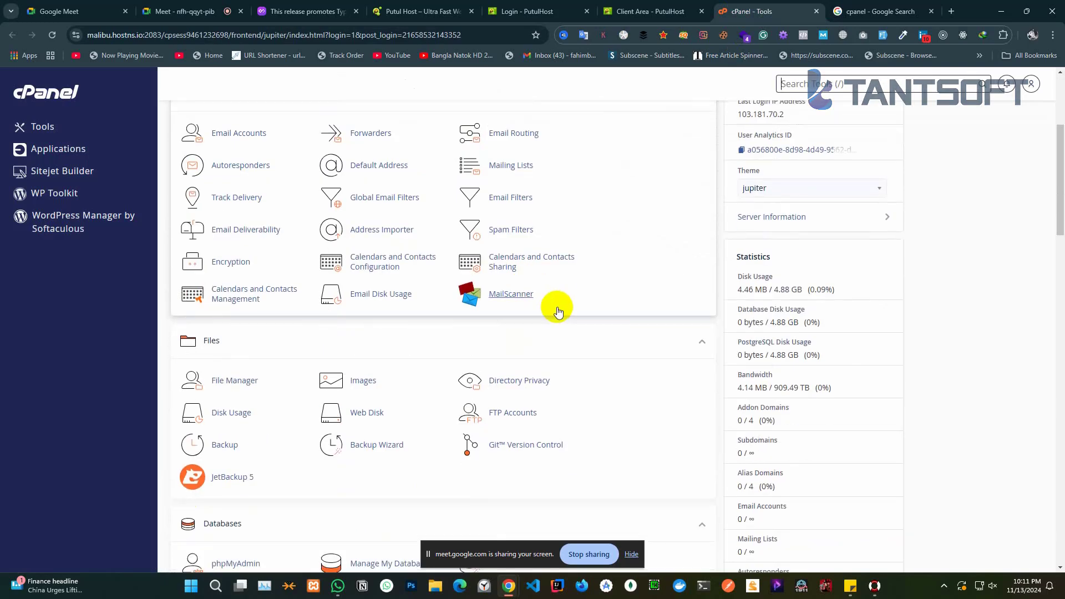
scroll(554, 325, "up", 1)
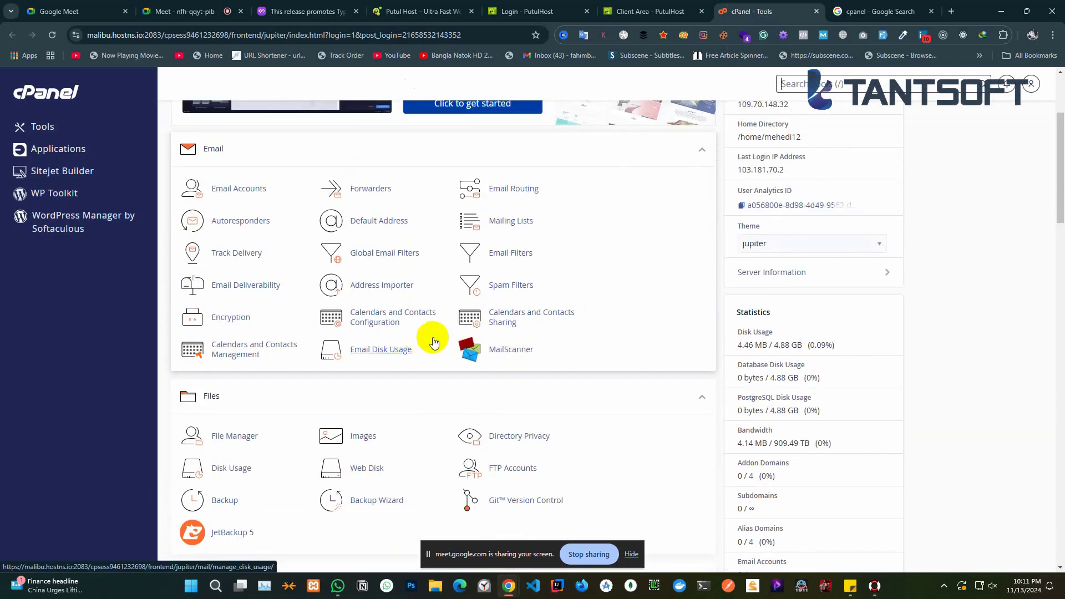
scroll(434, 343, "up", 2)
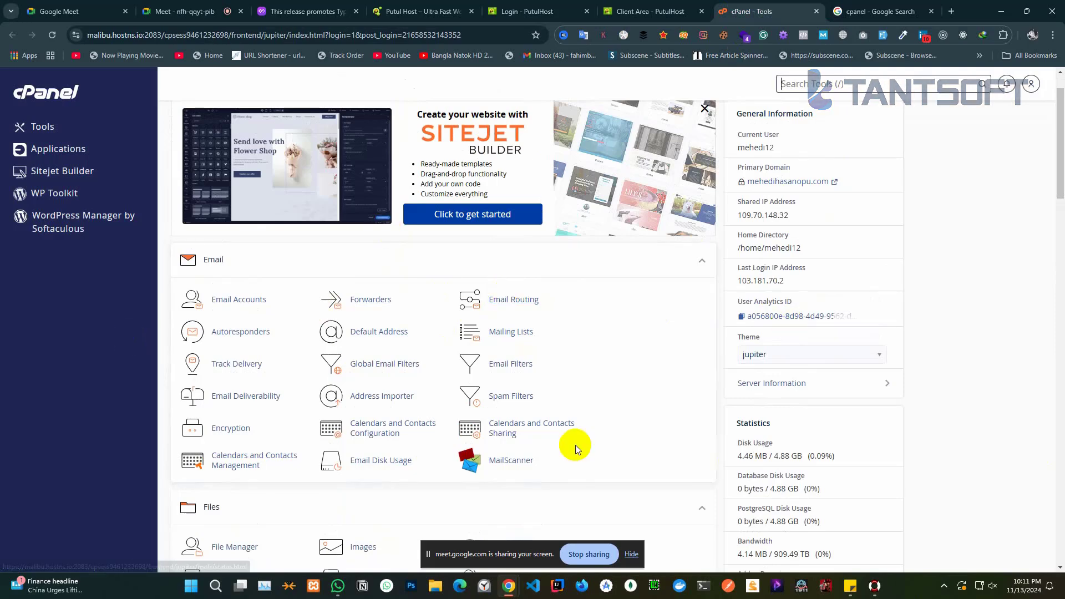
scroll(499, 408, "down", 2)
scroll(514, 407, "up", 1)
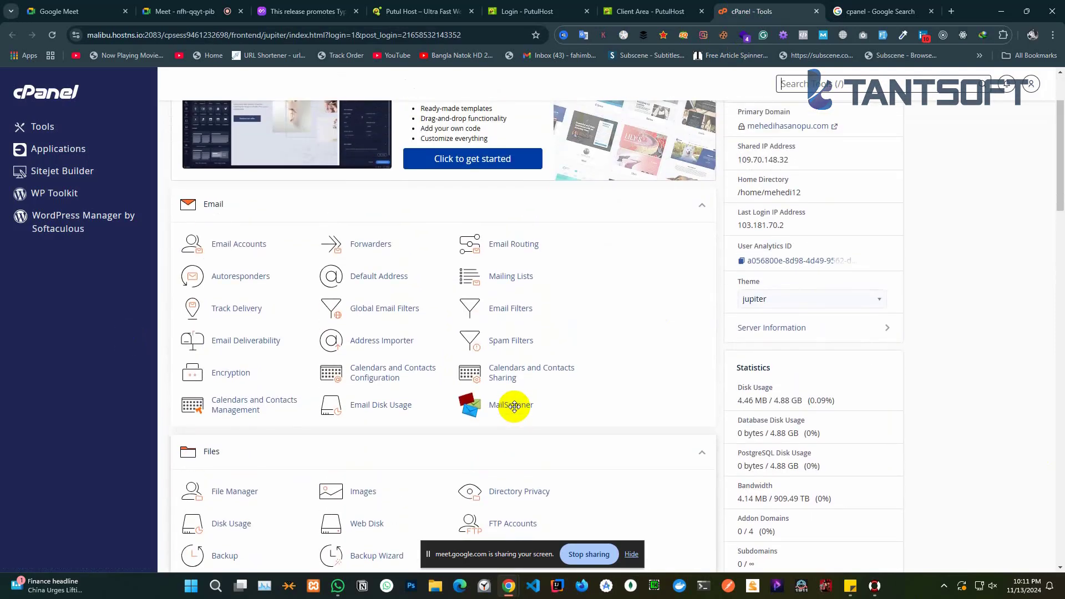
scroll(353, 439, "up", 2)
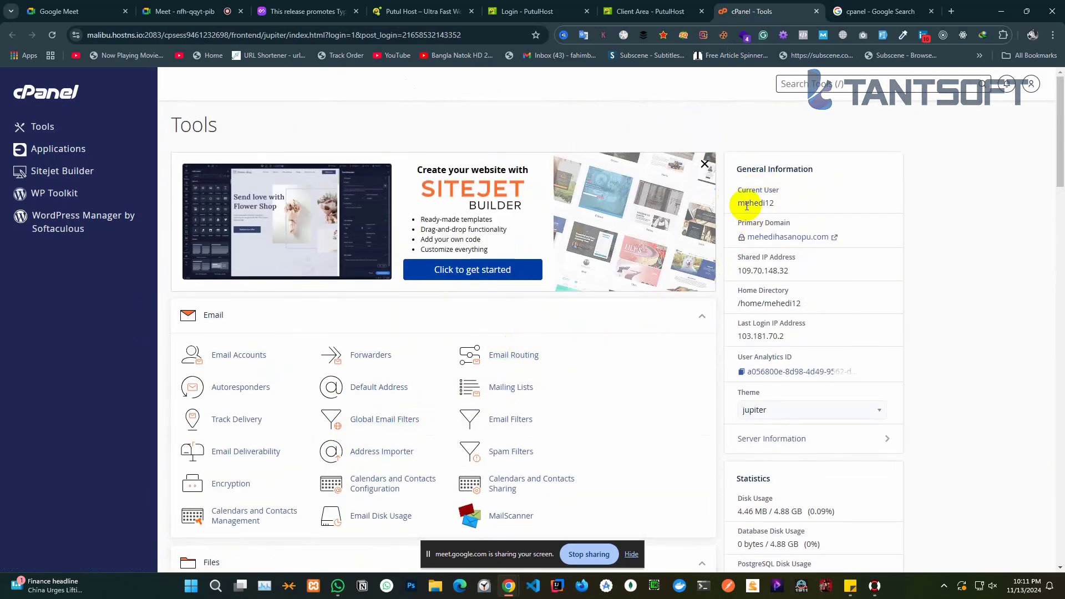
scroll(815, 210, "down", 2)
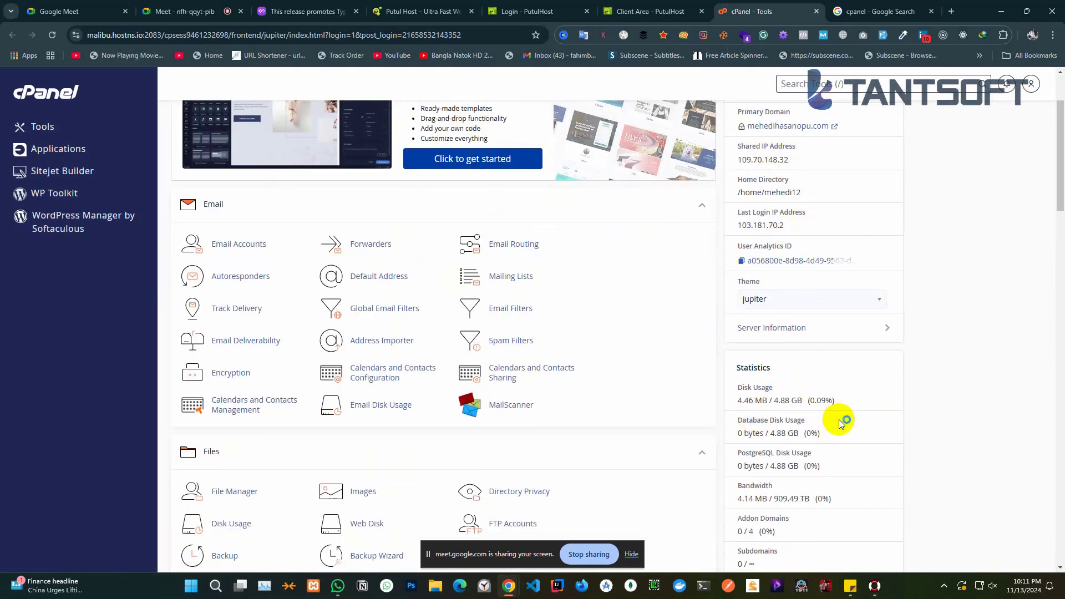
scroll(799, 413, "down", 1)
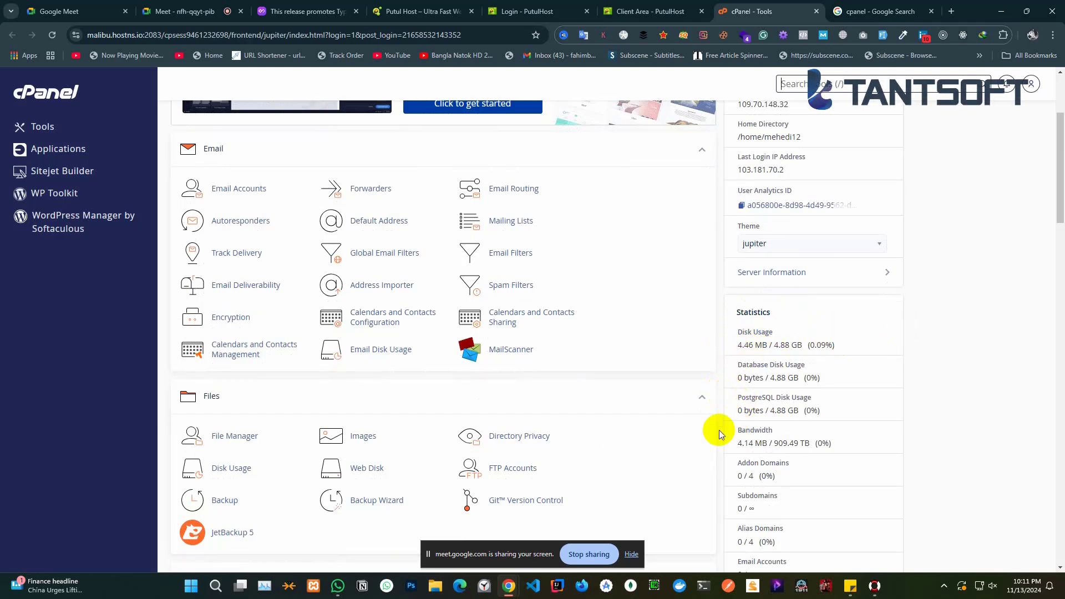
scroll(720, 435, "down", 1)
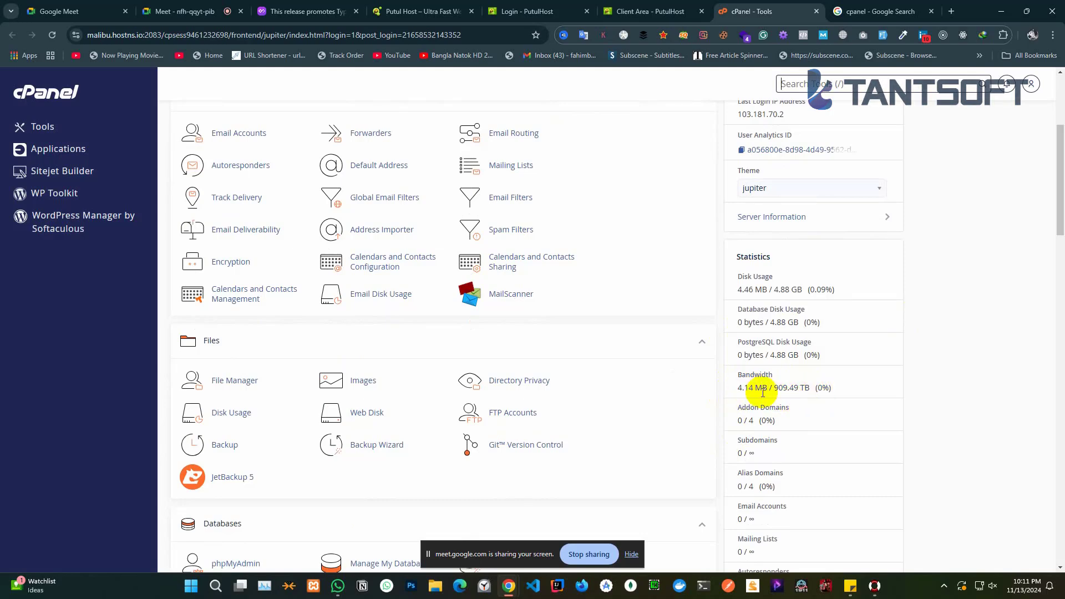
scroll(777, 408, "down", 3)
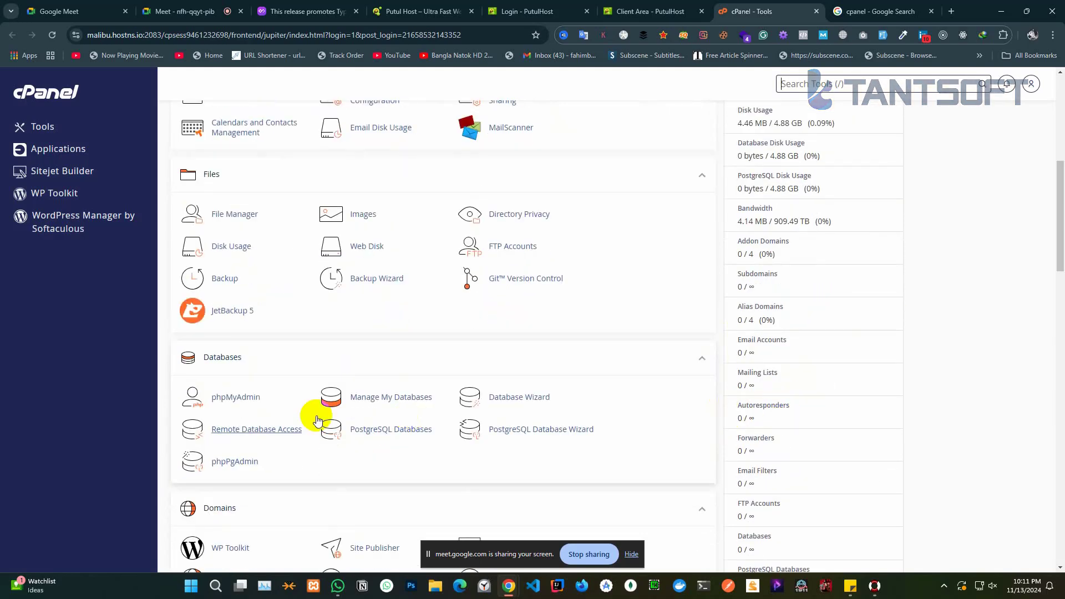
scroll(317, 421, "up", 7)
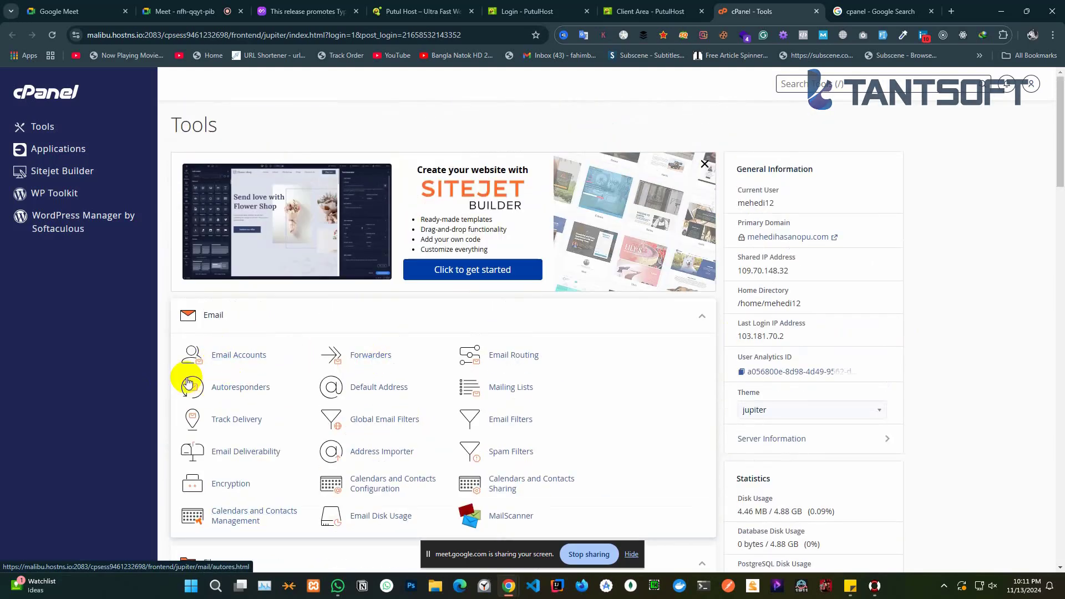
Open Email Accounts in a new tab and start a new email account with the username "info"
right_click(230, 358)
left_click(277, 370)
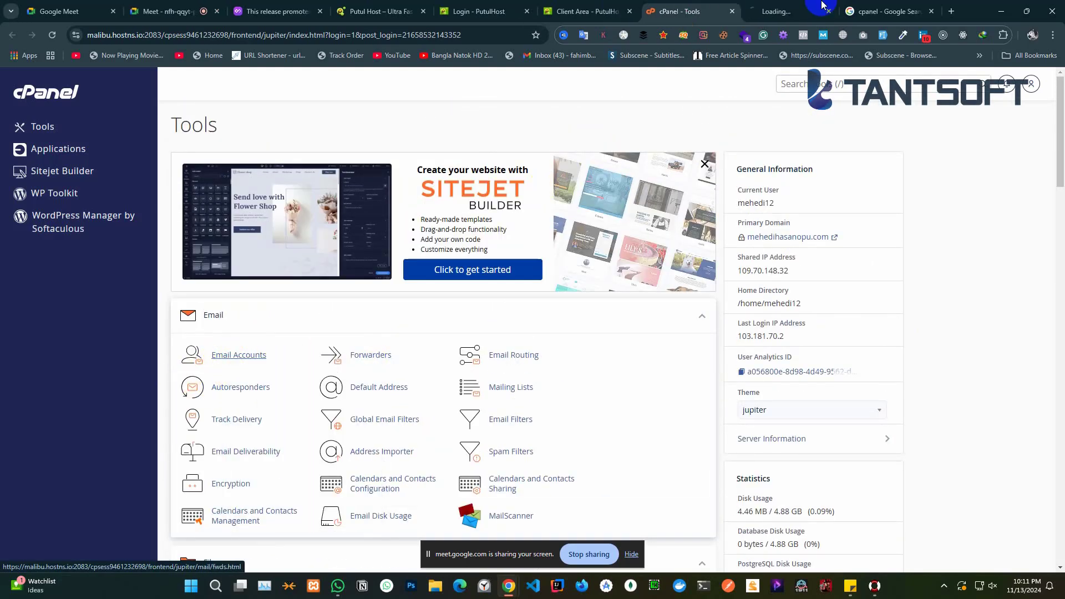
left_click(771, 11)
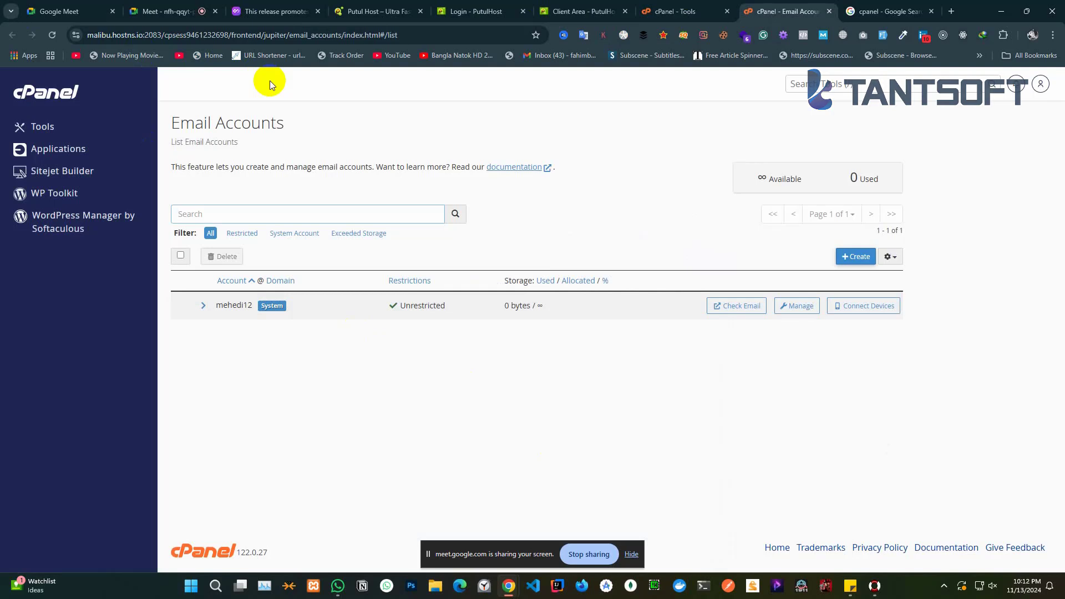
left_click(851, 257)
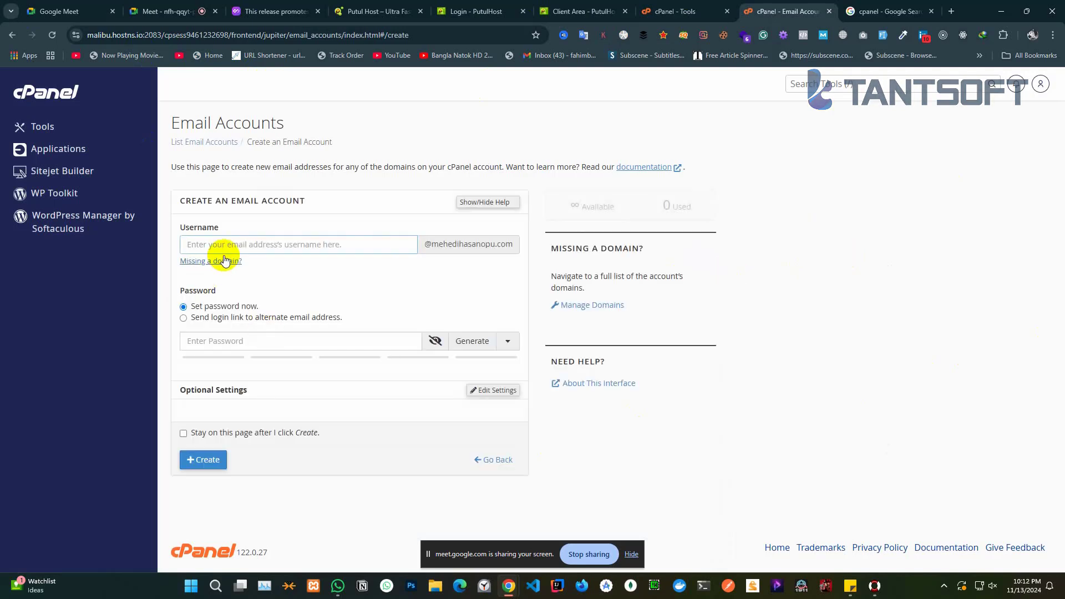
type("info")
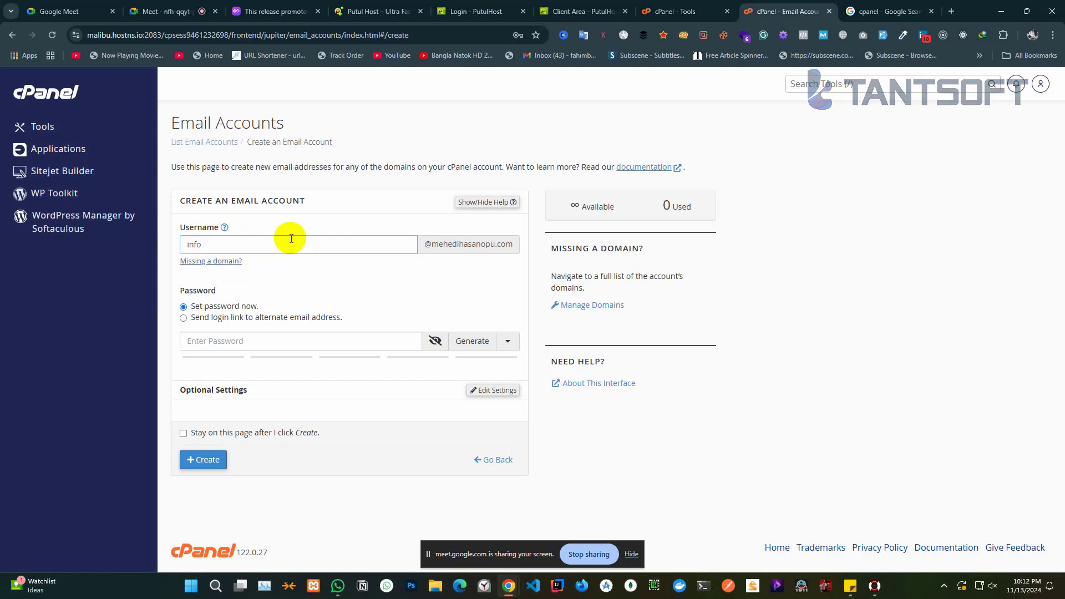
Enter a password for the new email account and enable staying on the page after creation
left_click(233, 342)
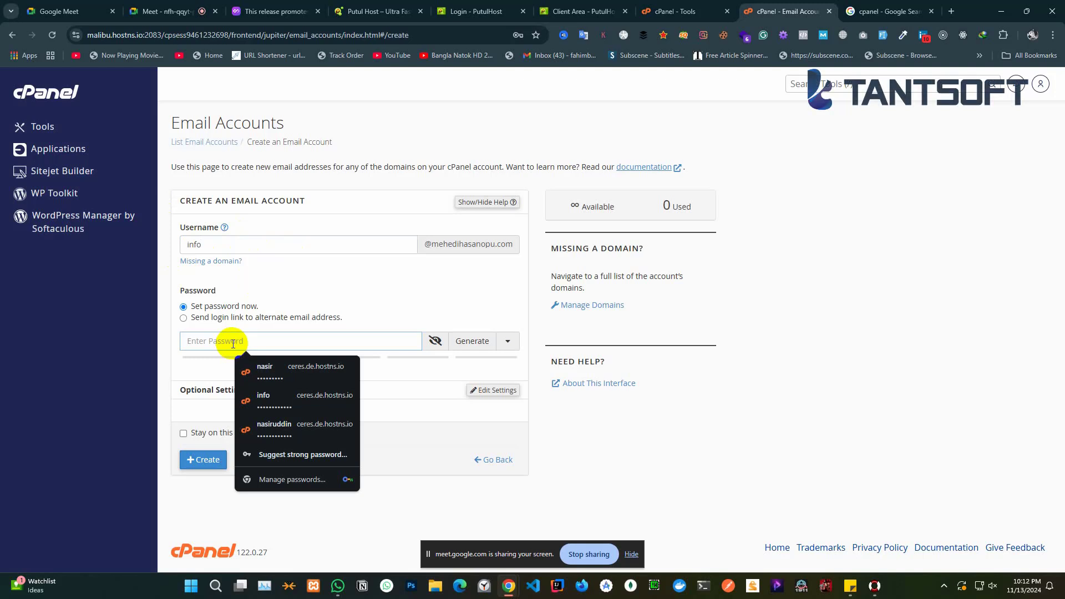
type("••••")
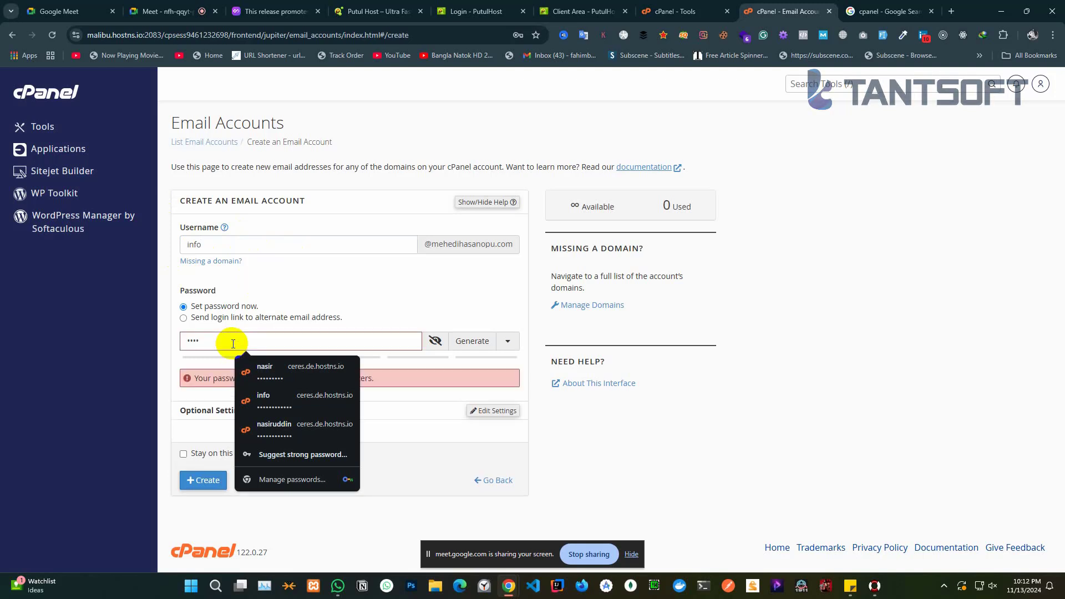
type("••••")
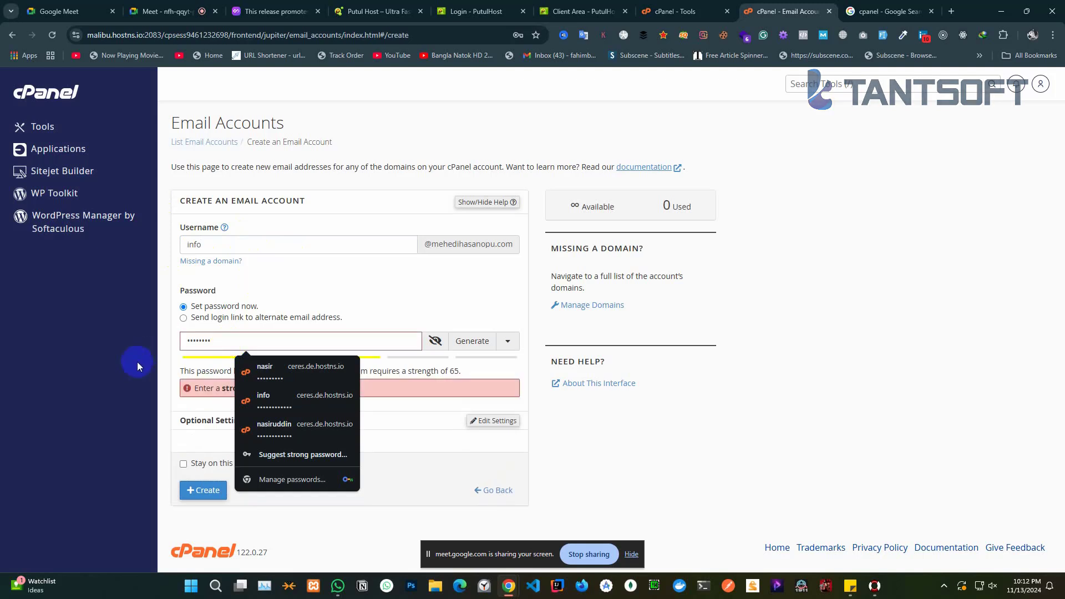
left_click(145, 463)
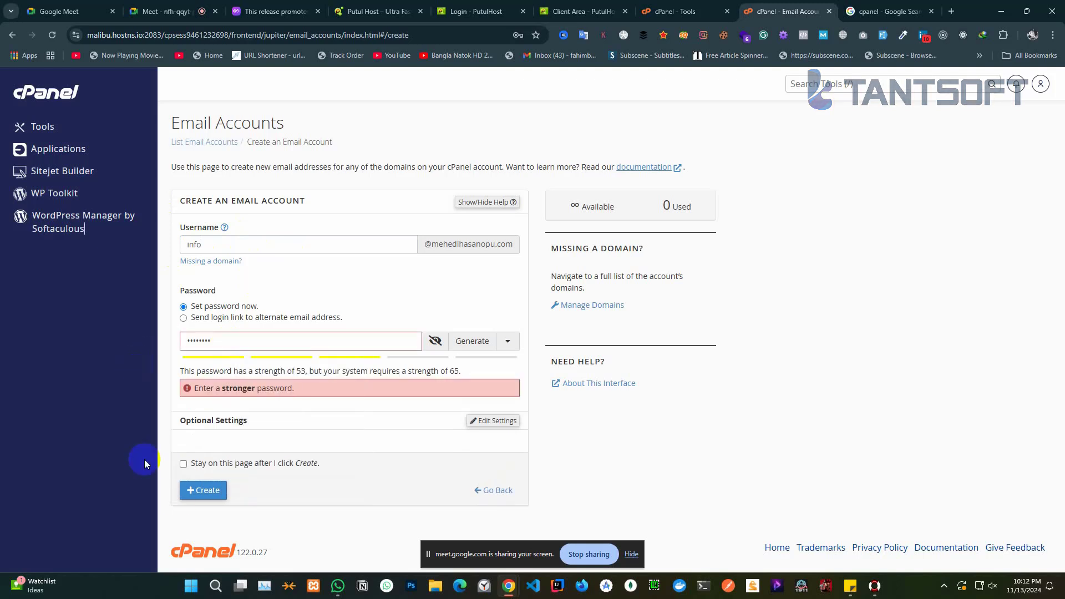
left_click(184, 463)
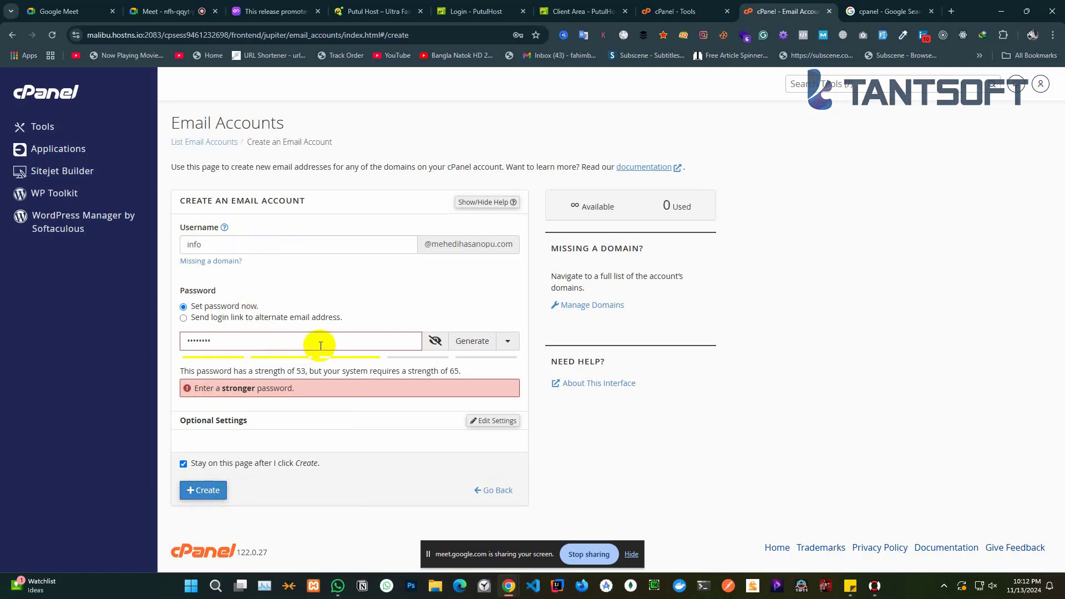
Reveal and strengthen the email account's password with additional characters, and create the account
left_click(436, 341)
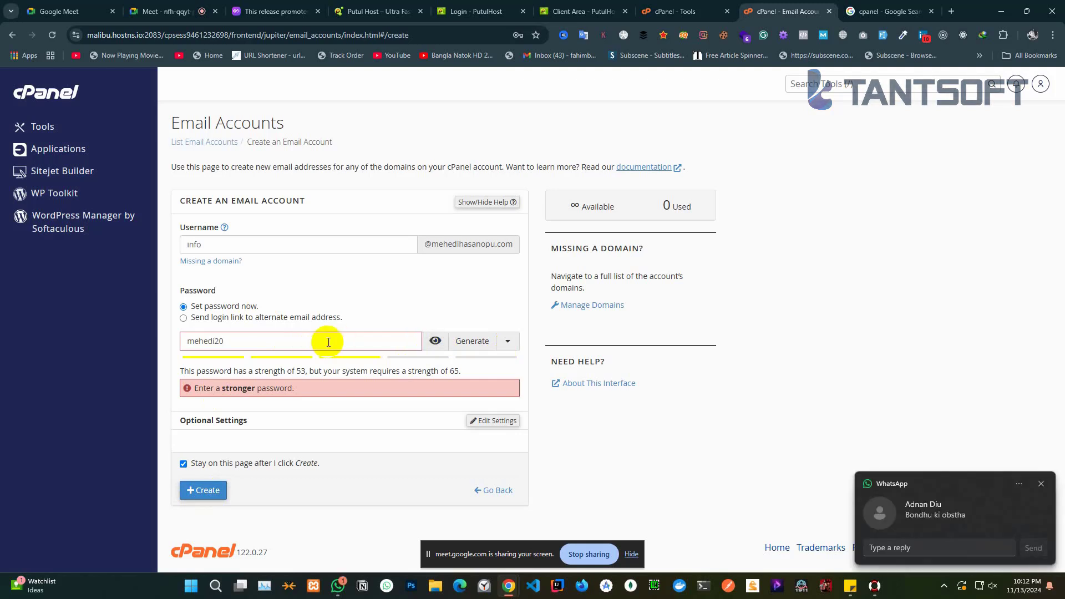
type("#")
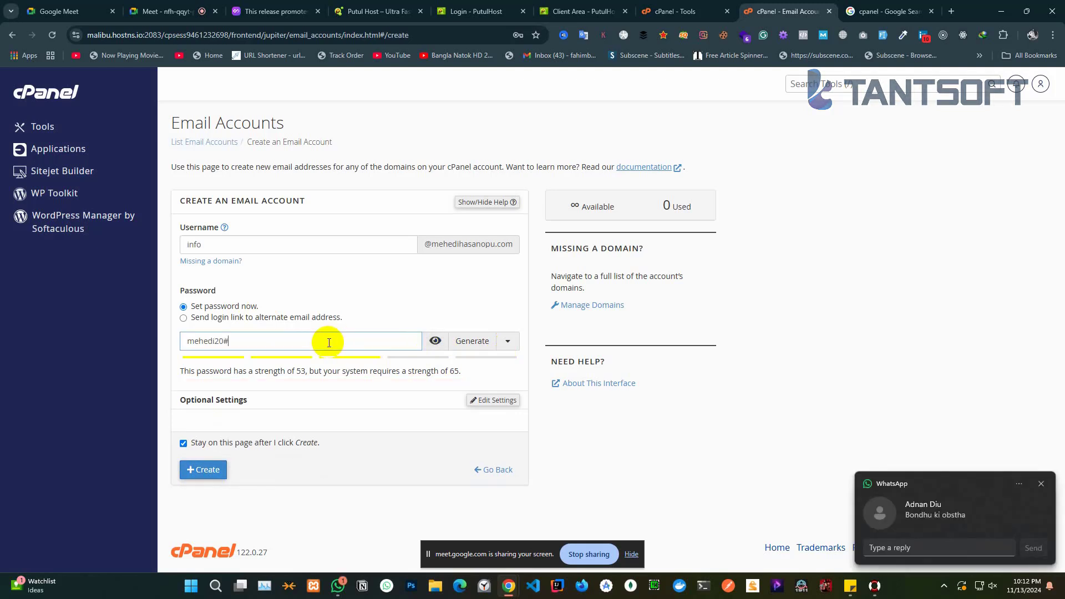
left_click(1041, 483)
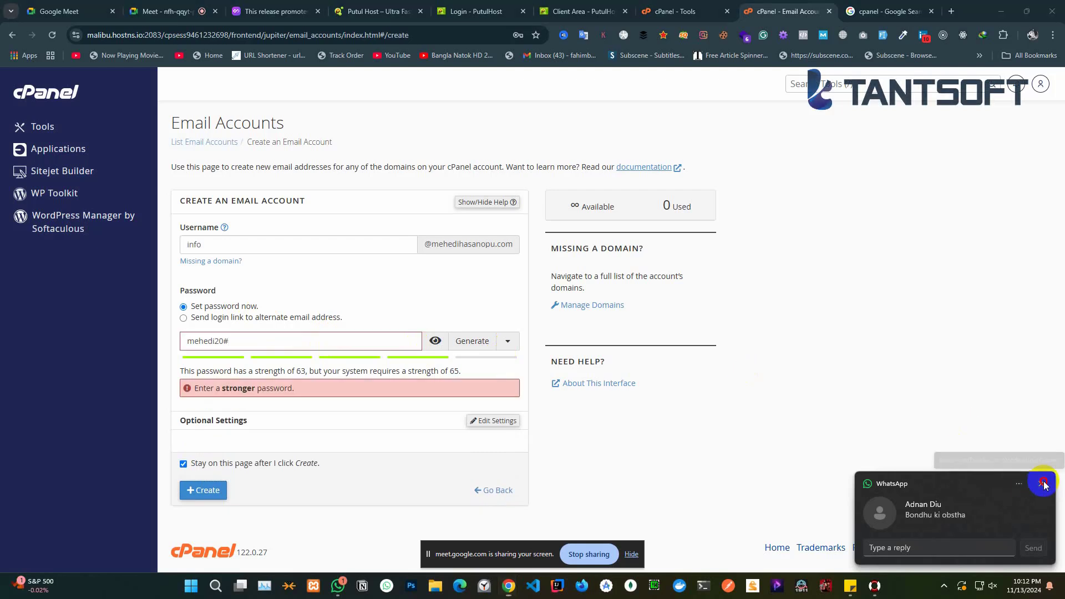
left_click(320, 345)
type("a")
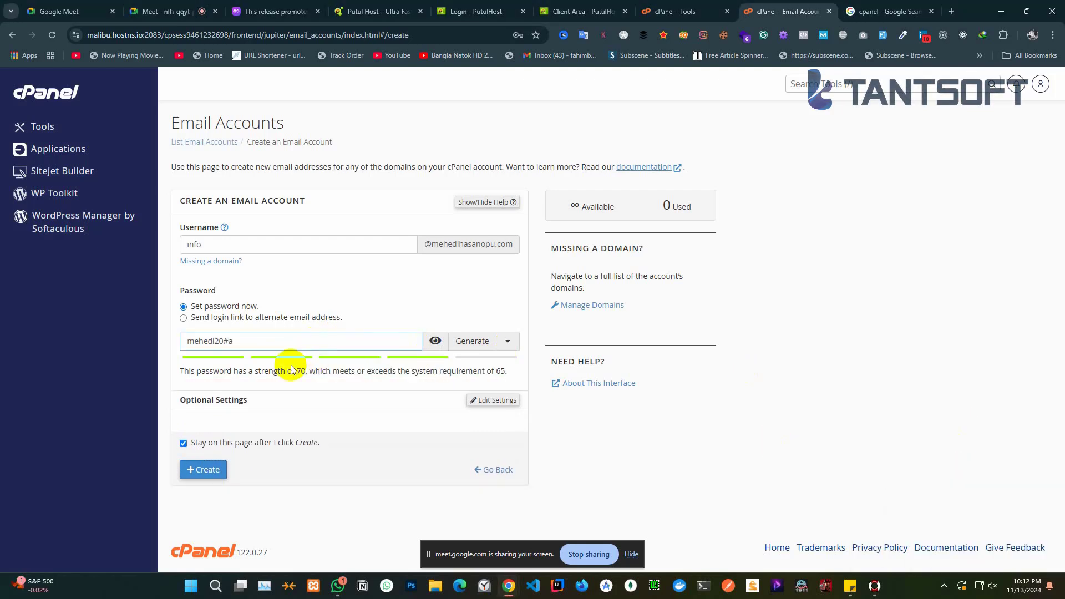
left_click_drag(261, 345, 171, 339)
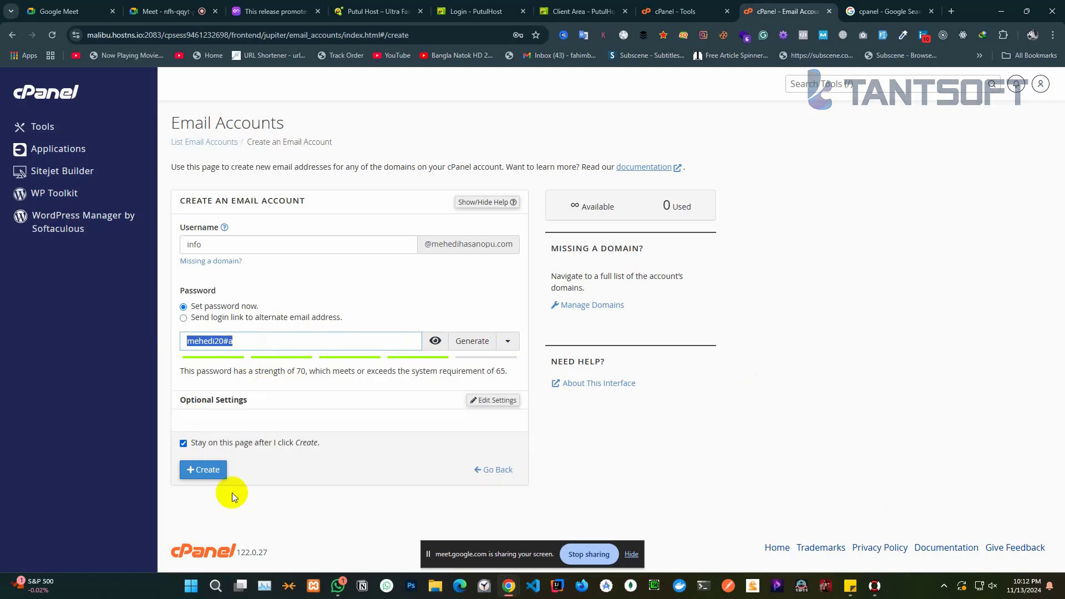
left_click(195, 469)
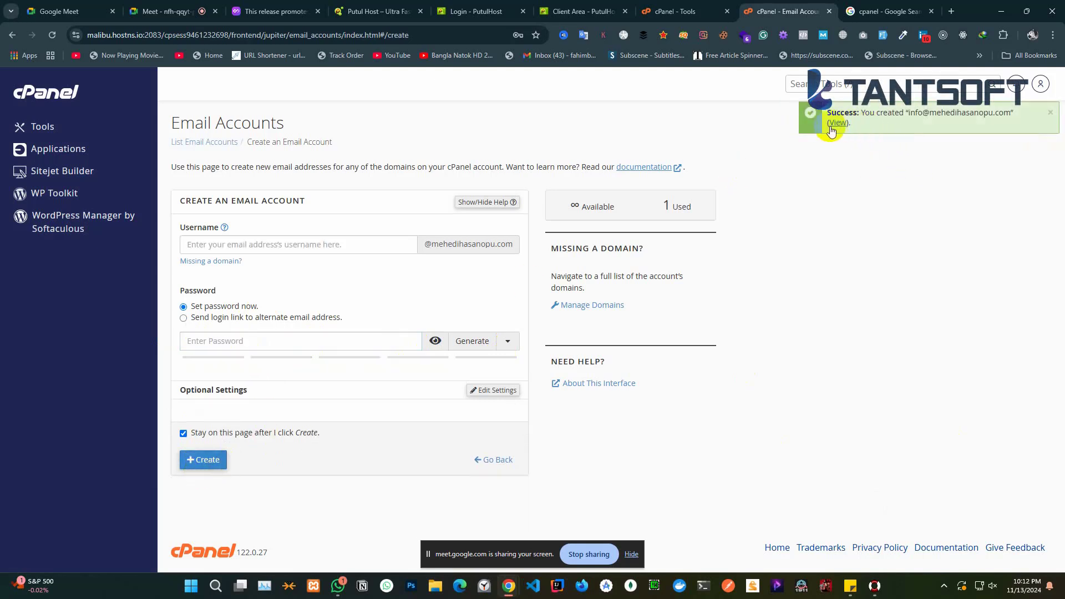
Go back to the Email Accounts list through the Tools page and open the info account's mailbox
left_click(42, 97)
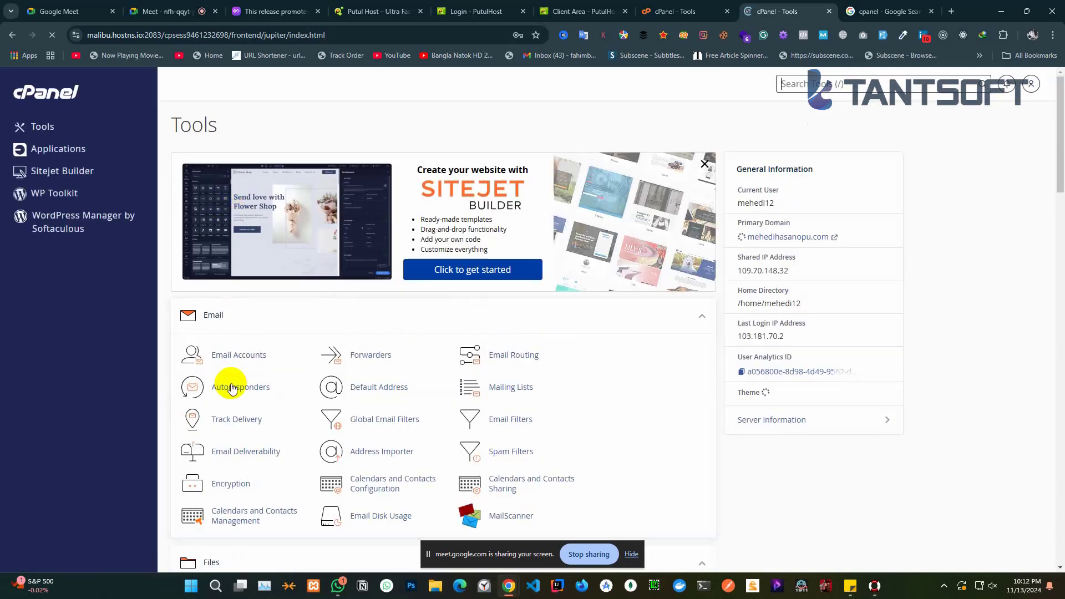
left_click(243, 358)
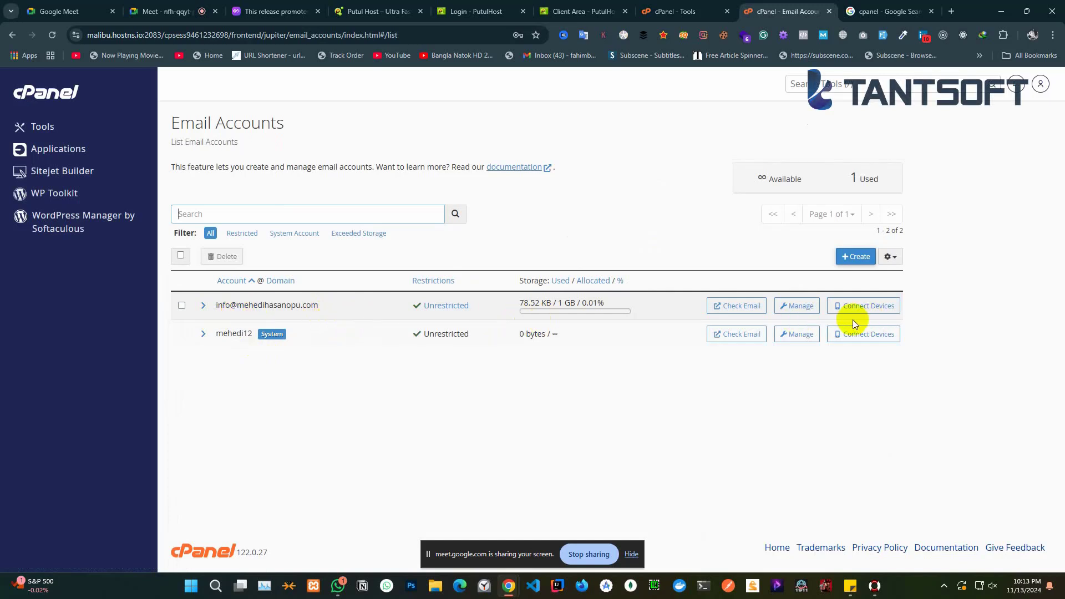
left_click(745, 306)
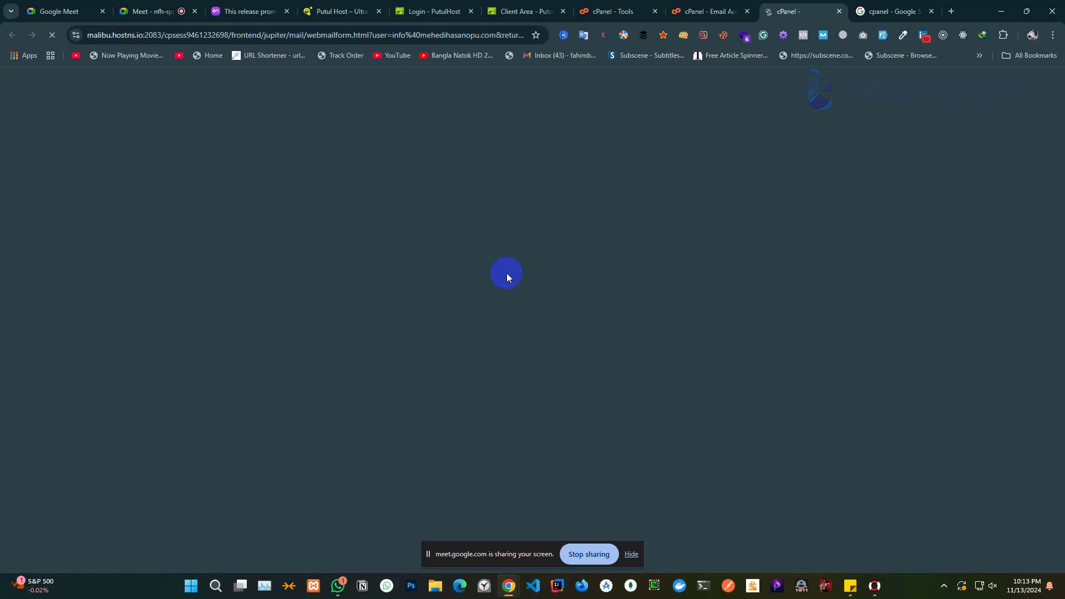
left_click(694, 11)
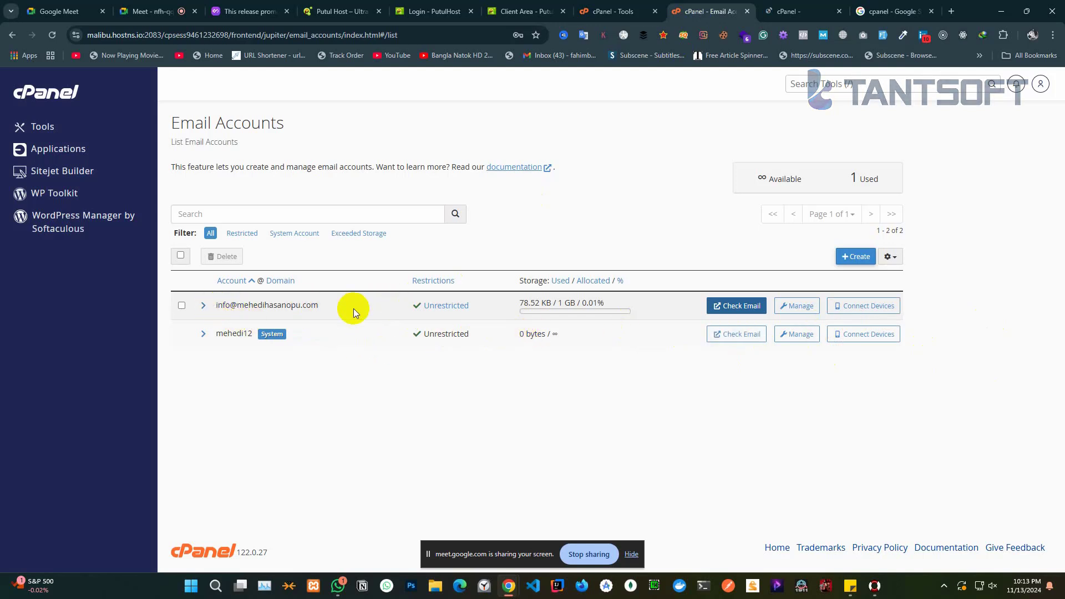
left_click(784, 5)
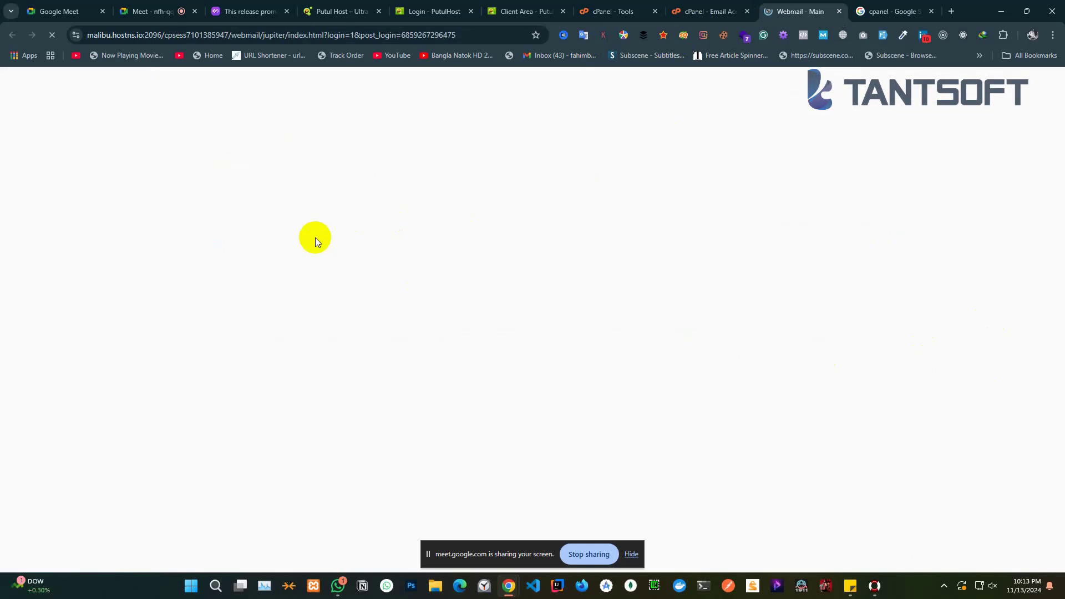
left_click(874, 586)
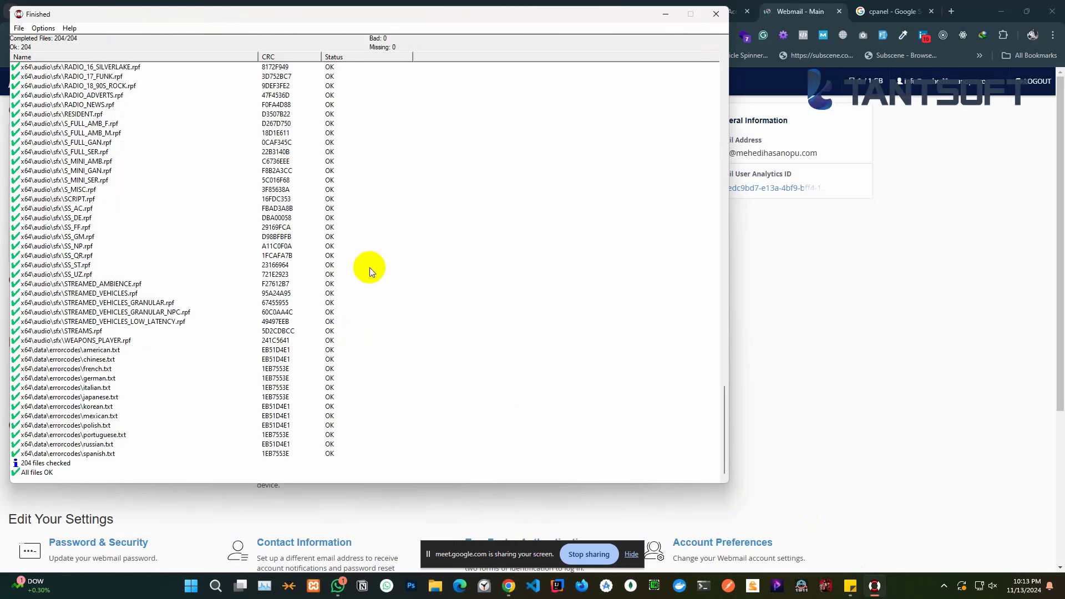
left_click(716, 13)
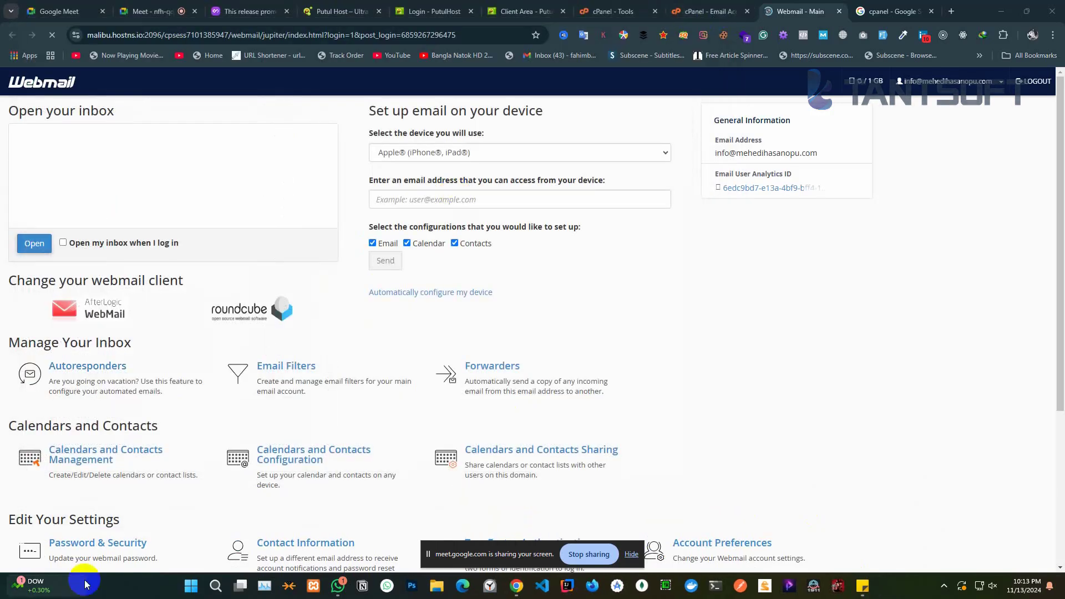
left_click(208, 590)
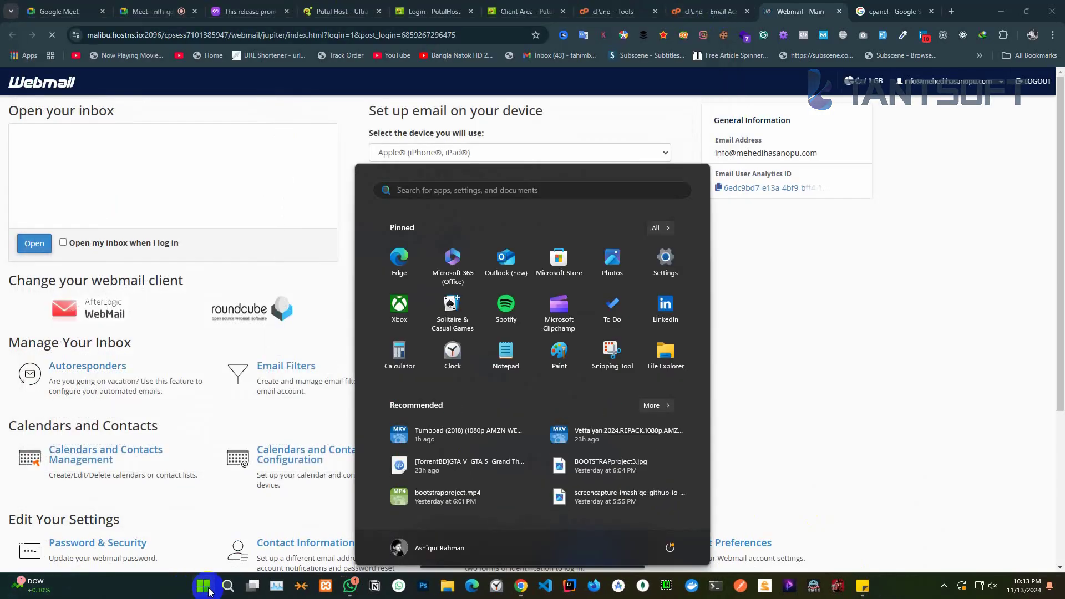
left_click(820, 264)
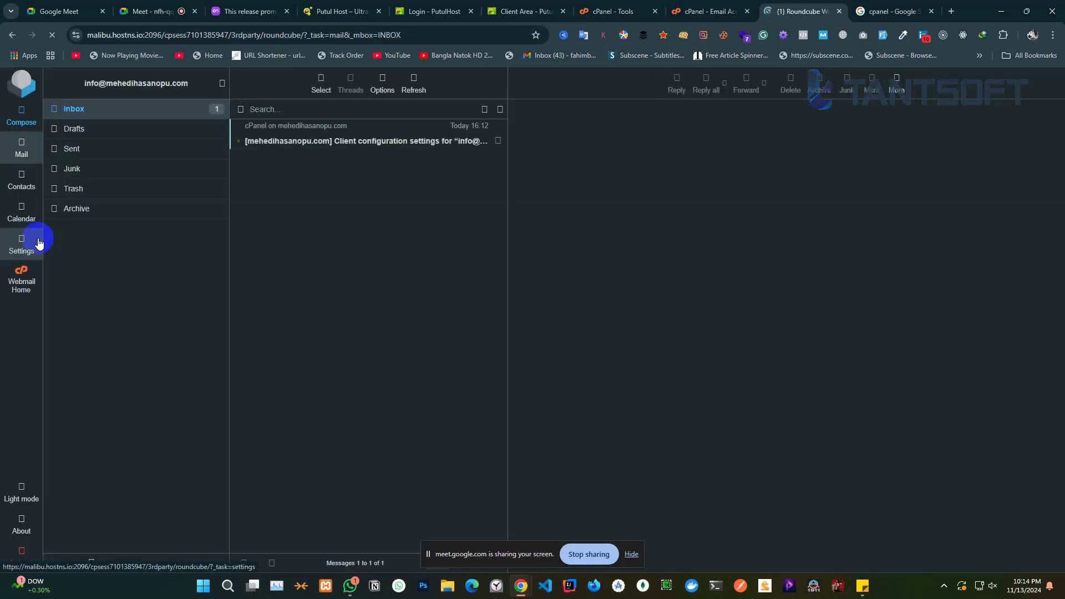
Open the client configuration settings message in the Roundcube inbox and review its mail, calendar and contacts settings
left_click(268, 141)
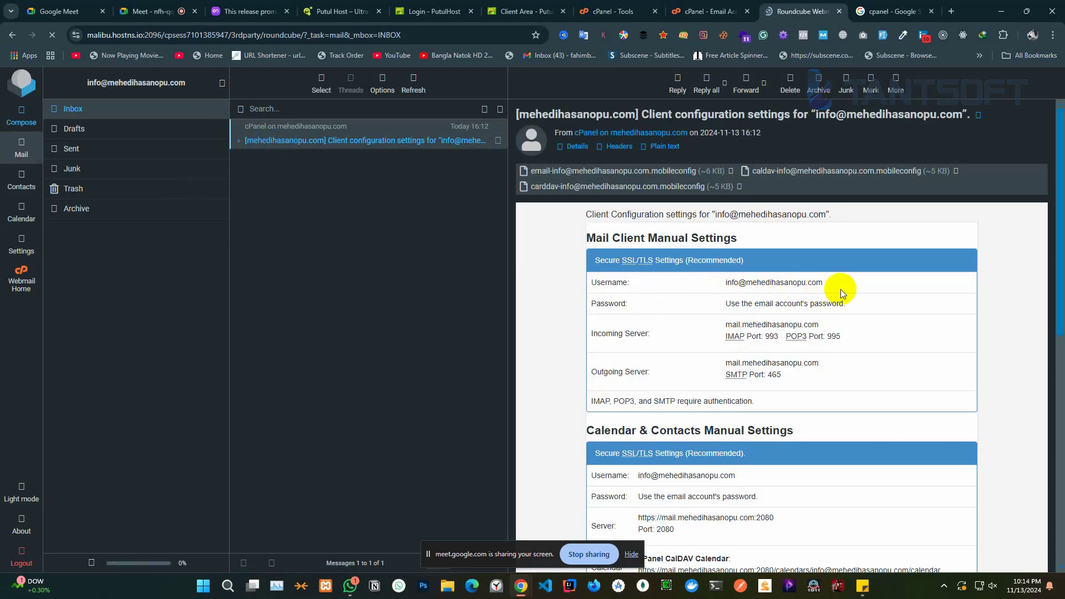
scroll(715, 304, "down", 4)
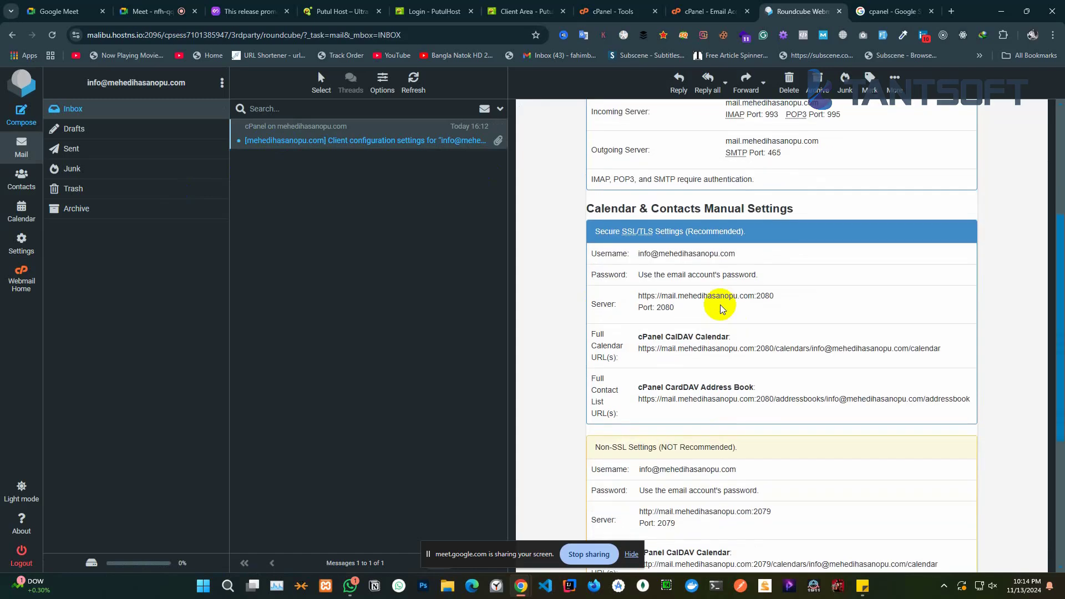
scroll(725, 302, "up", 3)
scroll(643, 297, "up", 1)
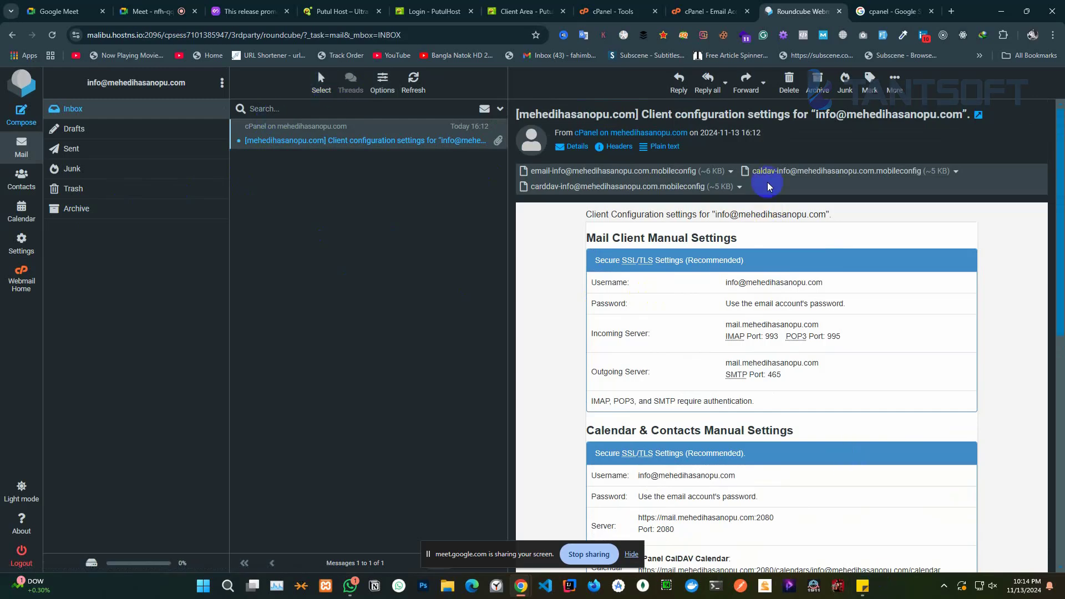
scroll(656, 300, "down", 5)
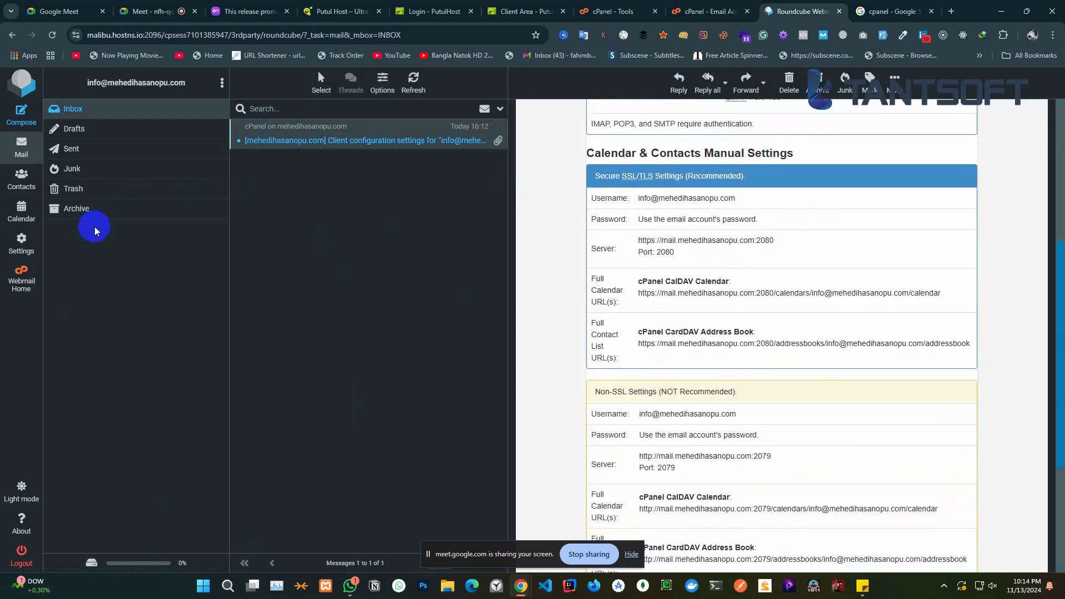
Open the message composer in Roundcube, close the webmail and return to cPanel's Tools page
left_click(14, 118)
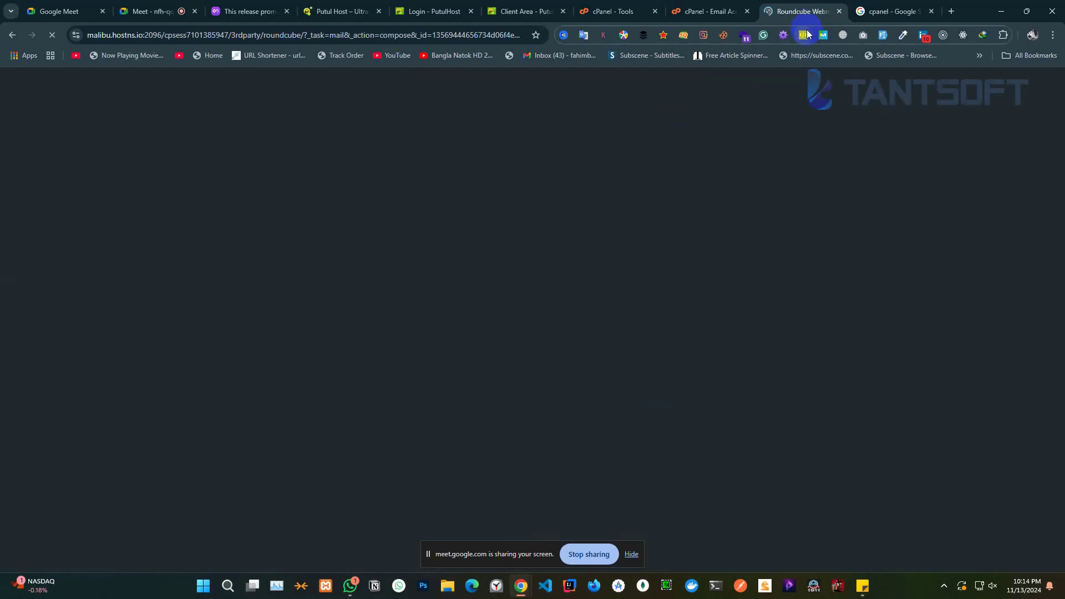
left_click(839, 11)
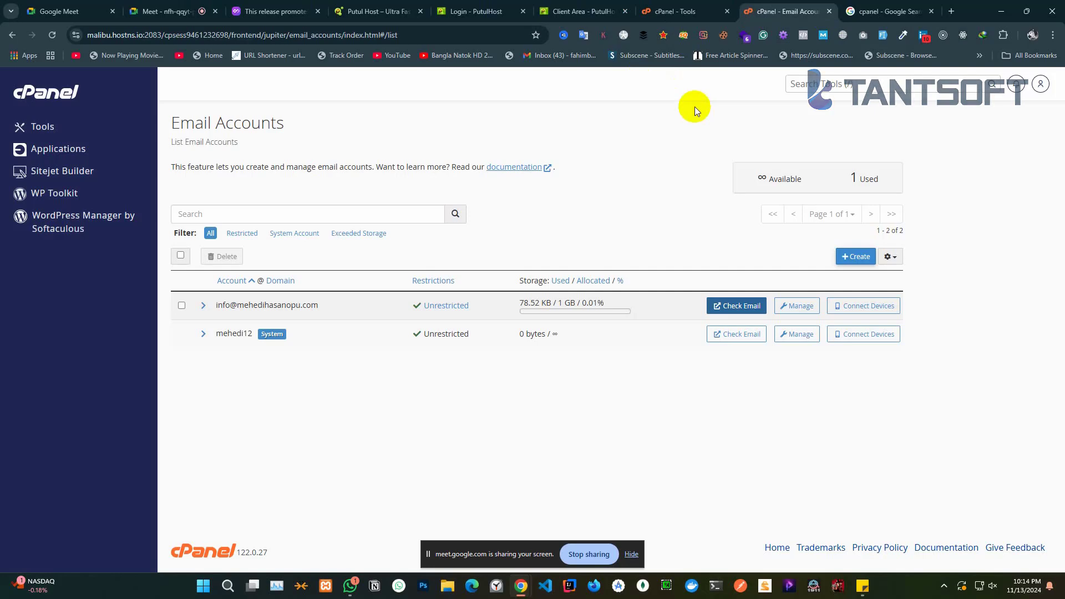
left_click(688, 10)
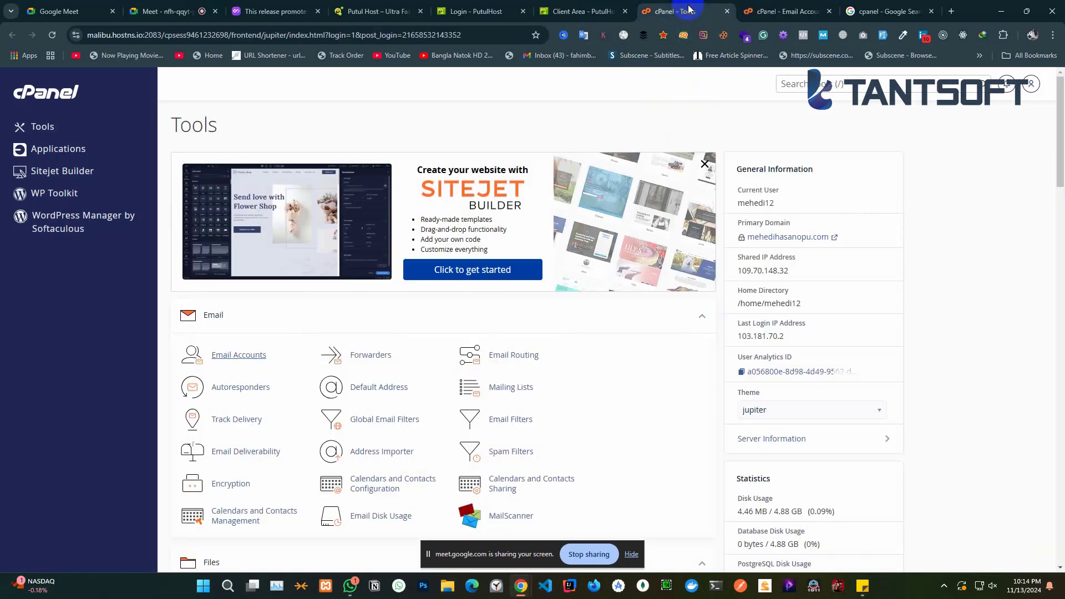
Look through the Tools page sections from Email, Files and Databases to Security, Software, Advanced, Preferences and the Softaculous Apps Installer
scroll(405, 309, "down", 2)
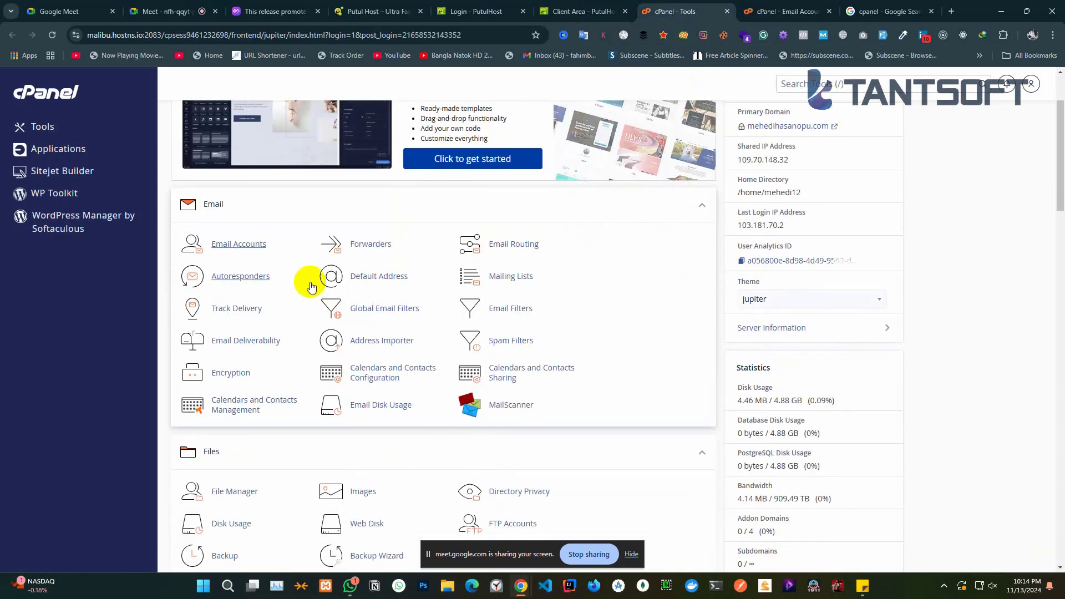
scroll(238, 366, "down", 1)
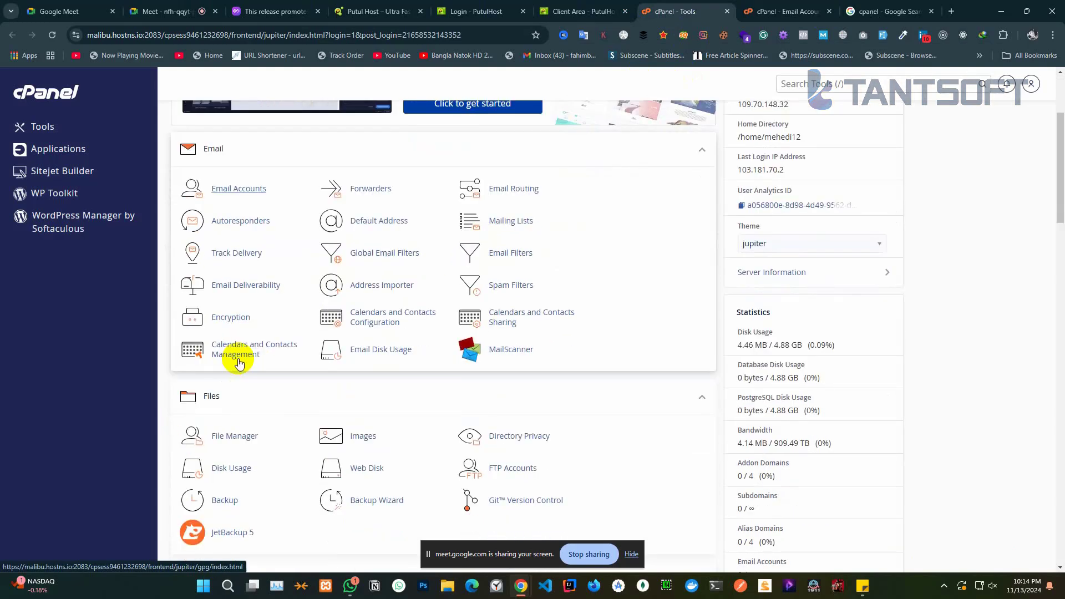
scroll(470, 251, "down", 1)
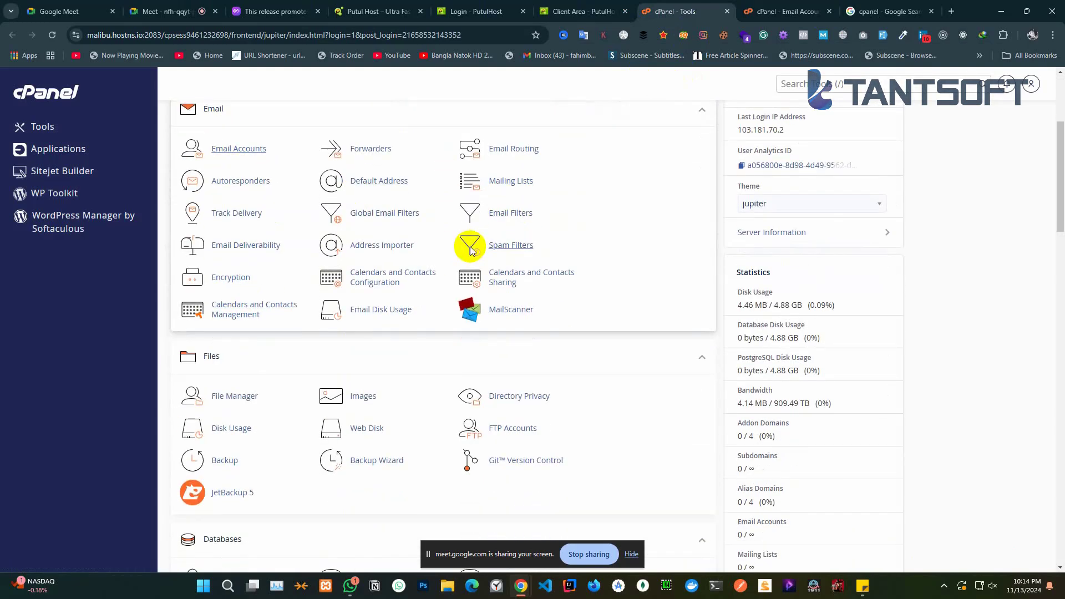
scroll(471, 251, "down", 1)
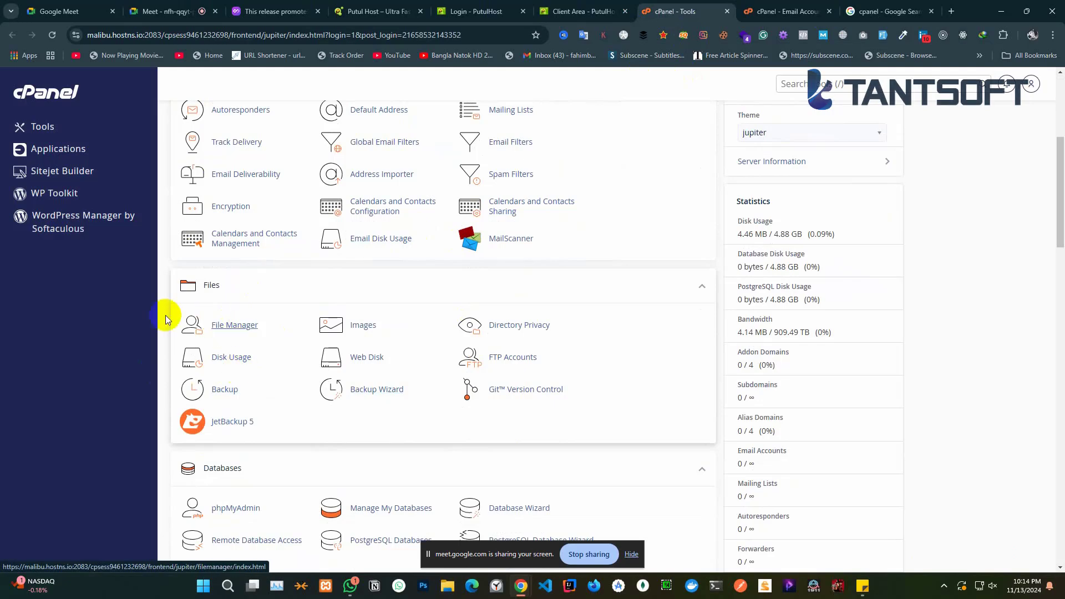
scroll(299, 334, "down", 1)
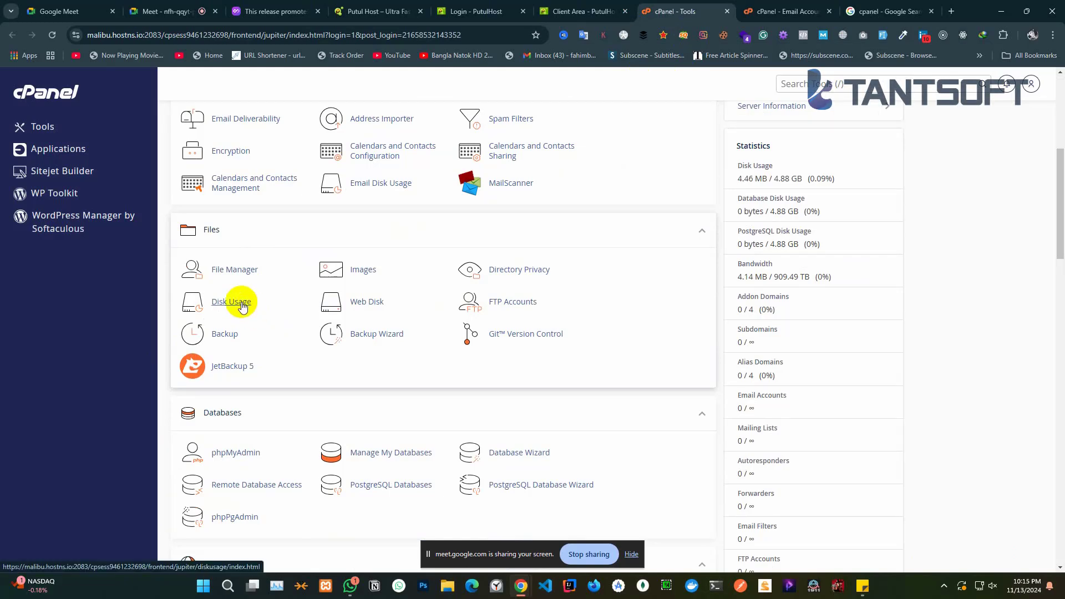
scroll(225, 344, "down", 3)
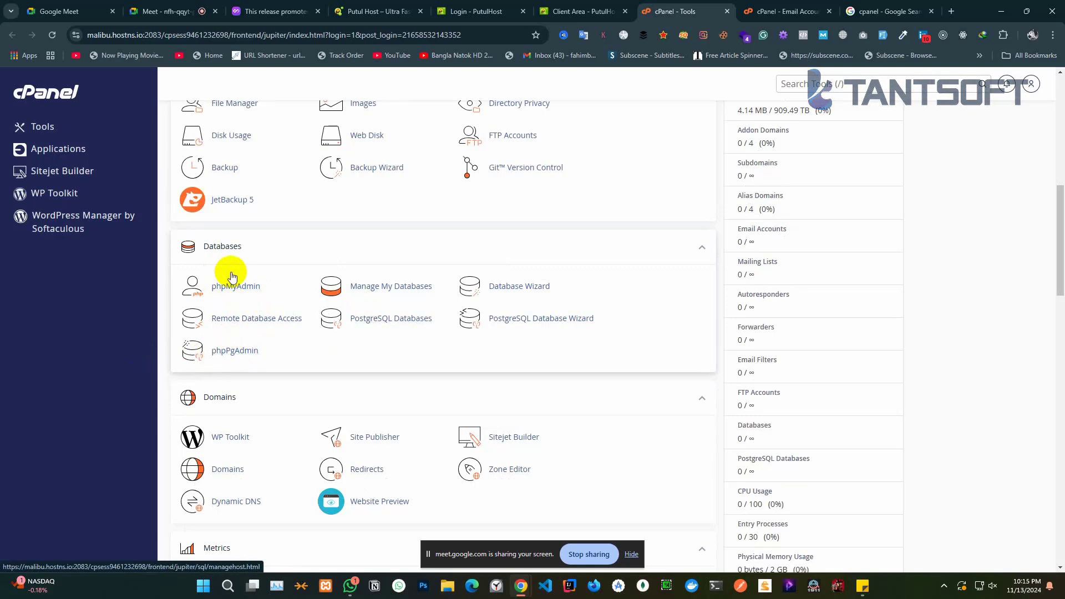
scroll(198, 265, "down", 2)
scroll(267, 285, "down", 10)
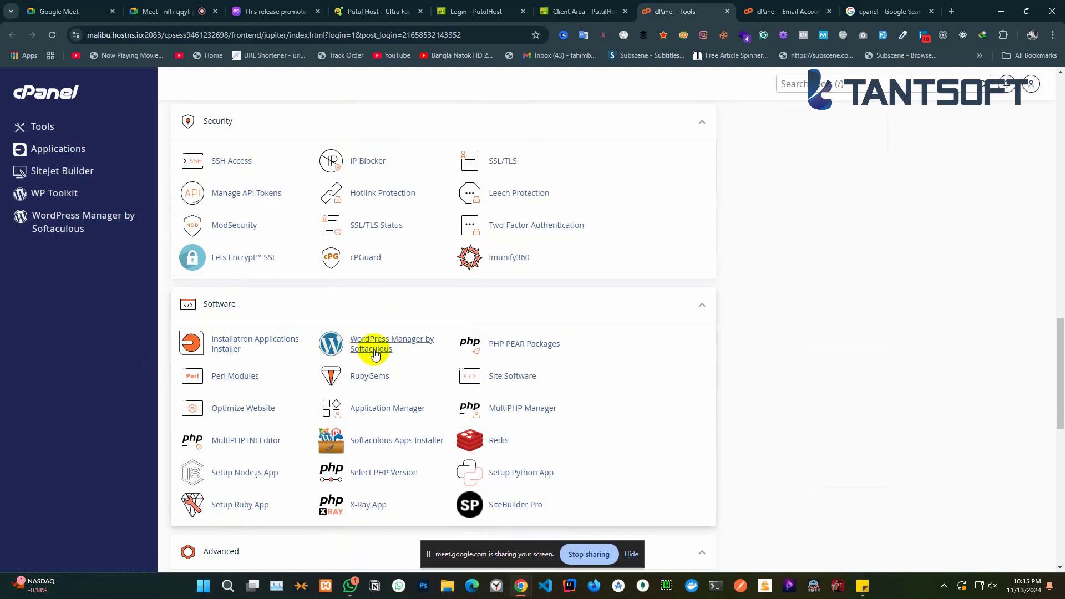
scroll(280, 409, "down", 10)
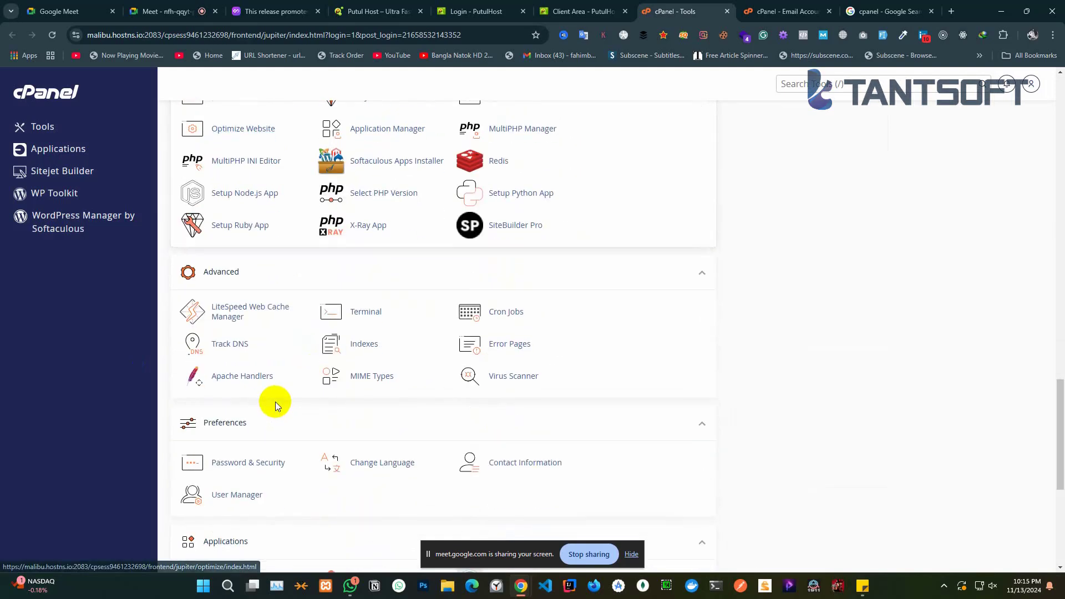
scroll(274, 450, "down", 2)
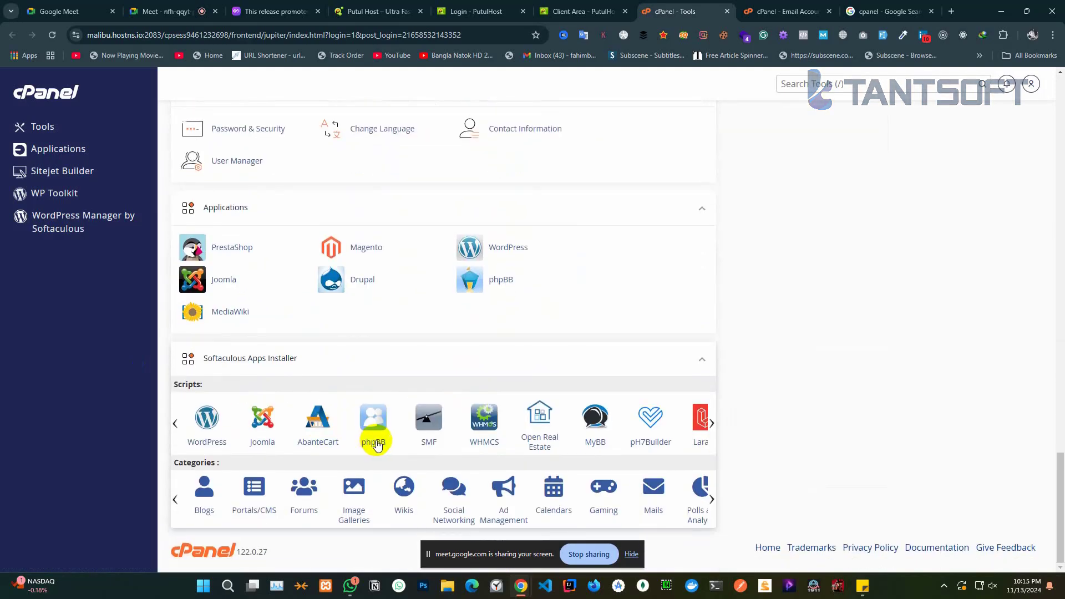
scroll(373, 442, "up", 20)
scroll(219, 418, "up", 13)
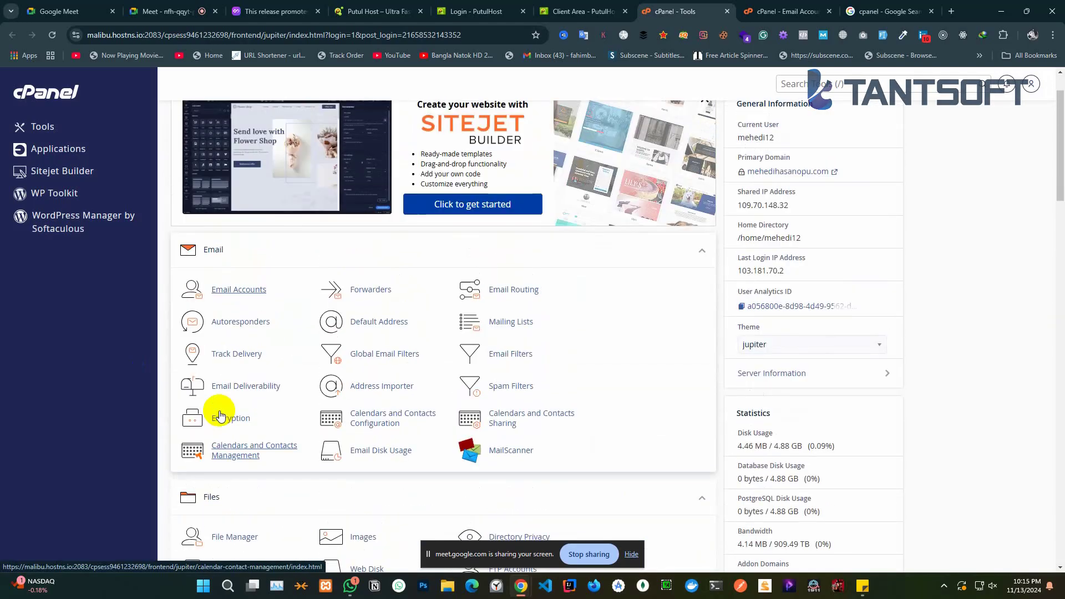
Open File Manager from the Files section and display the contents of the public_html folder
scroll(229, 345, "down", 7)
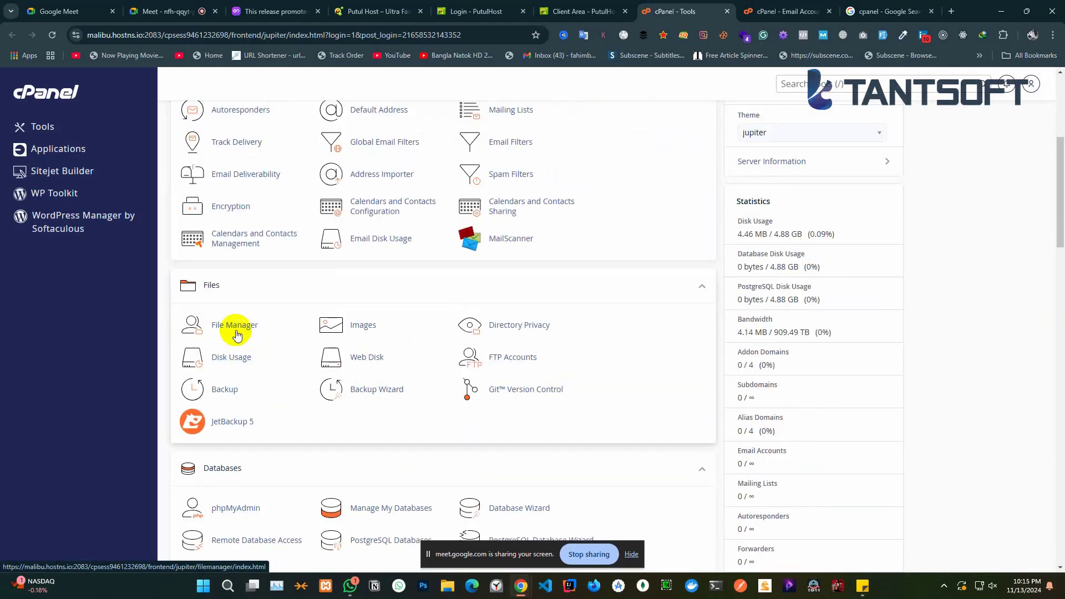
left_click(239, 327)
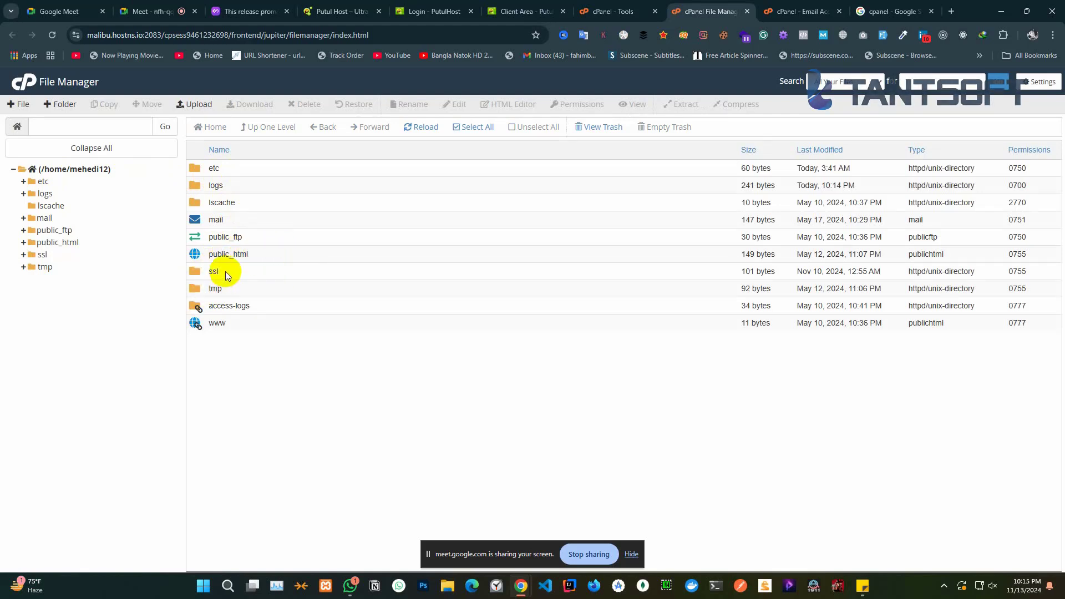
left_click(64, 245)
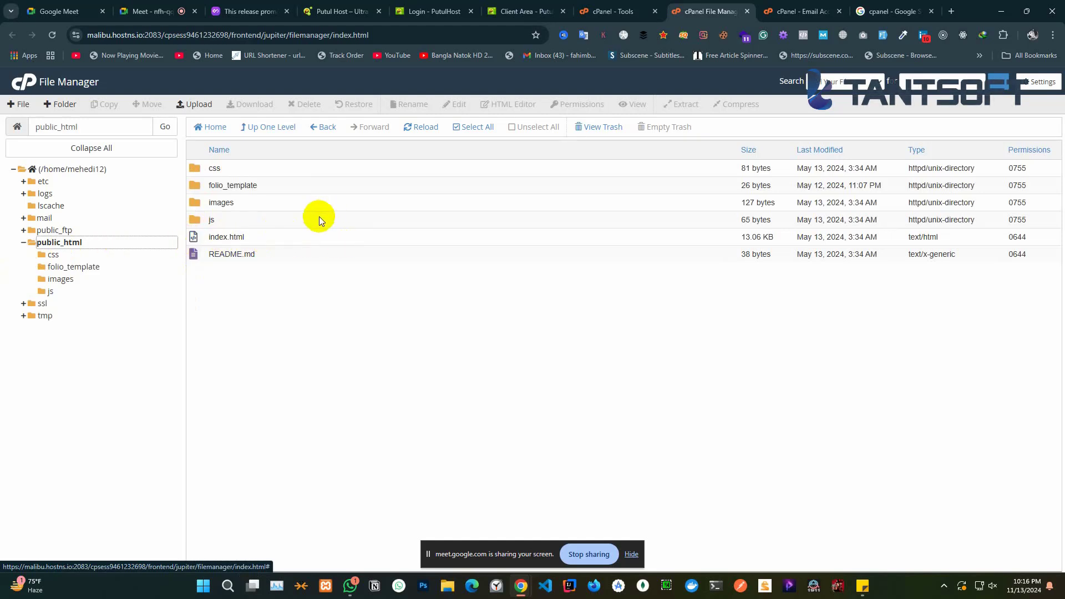
Open the hosted domain's website in a new tab and look over its My Folio page
left_click(952, 13)
type("mehedihasanopu.com")
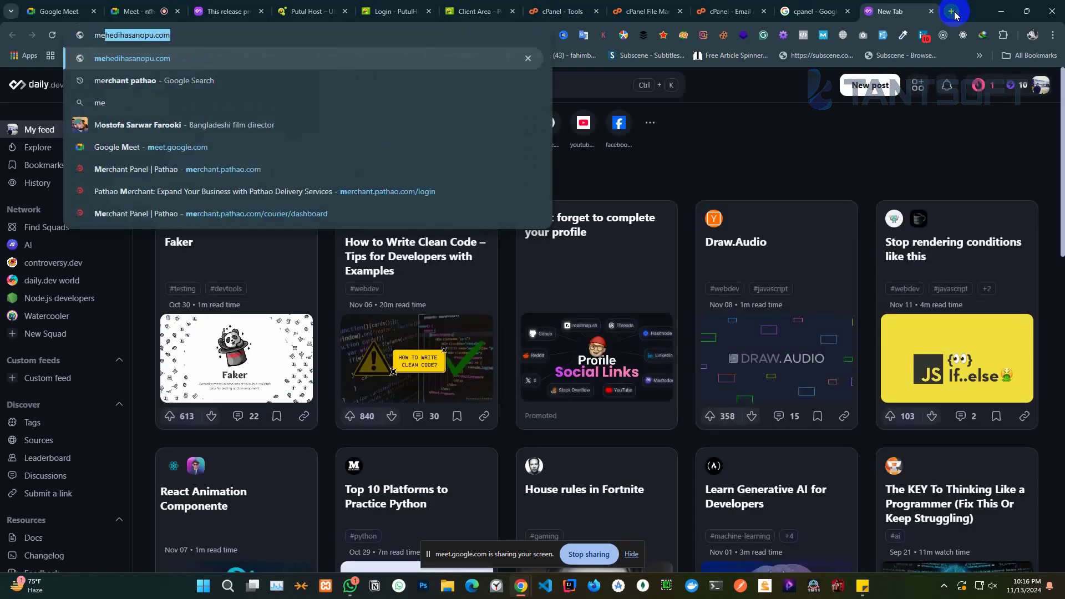
left_click(328, 62)
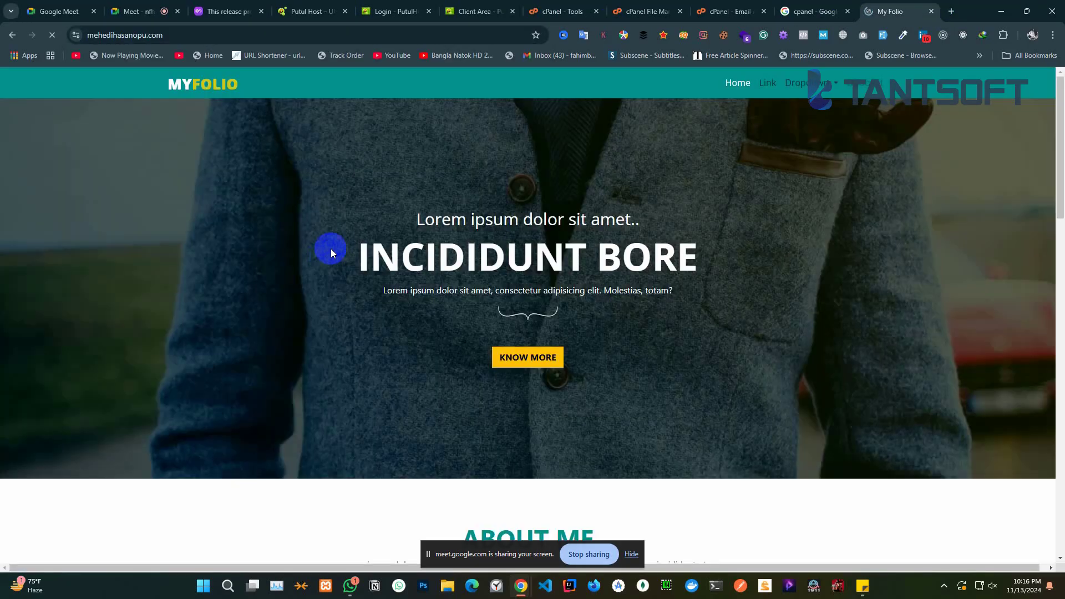
scroll(537, 328, "down", 20)
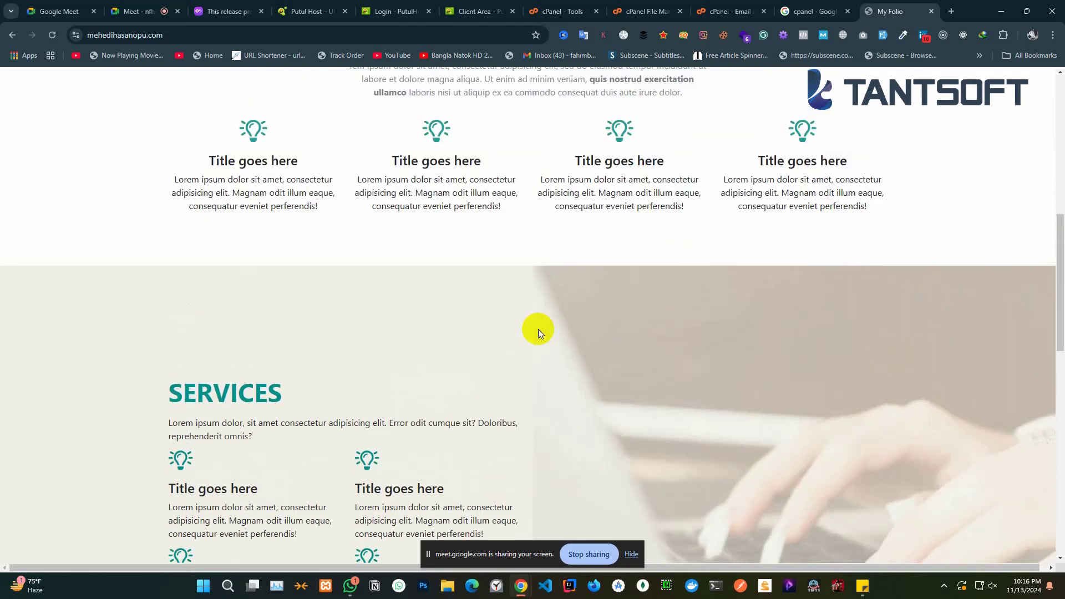
scroll(661, 195, "up", 15)
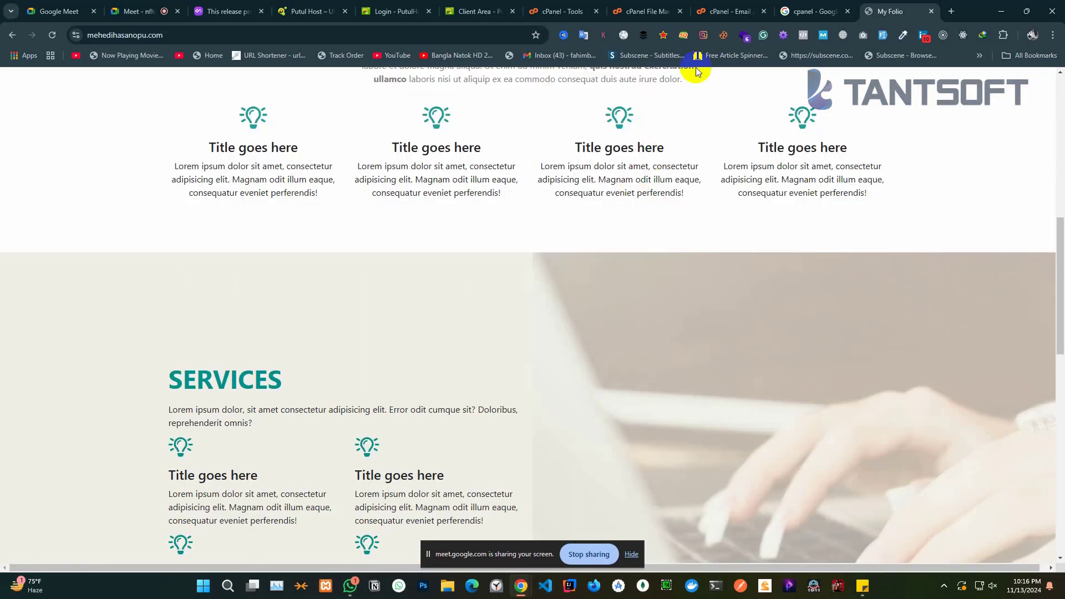
Return to File Manager and permanently delete all files and folders in public_html, skipping the trash
left_click(737, 7)
left_click(644, 11)
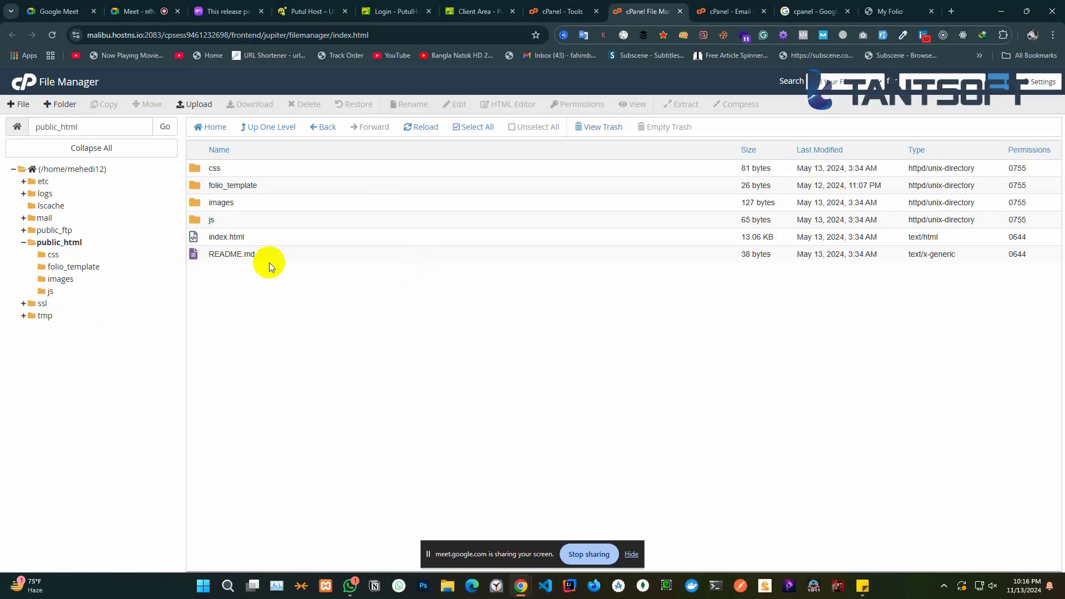
left_click(493, 131)
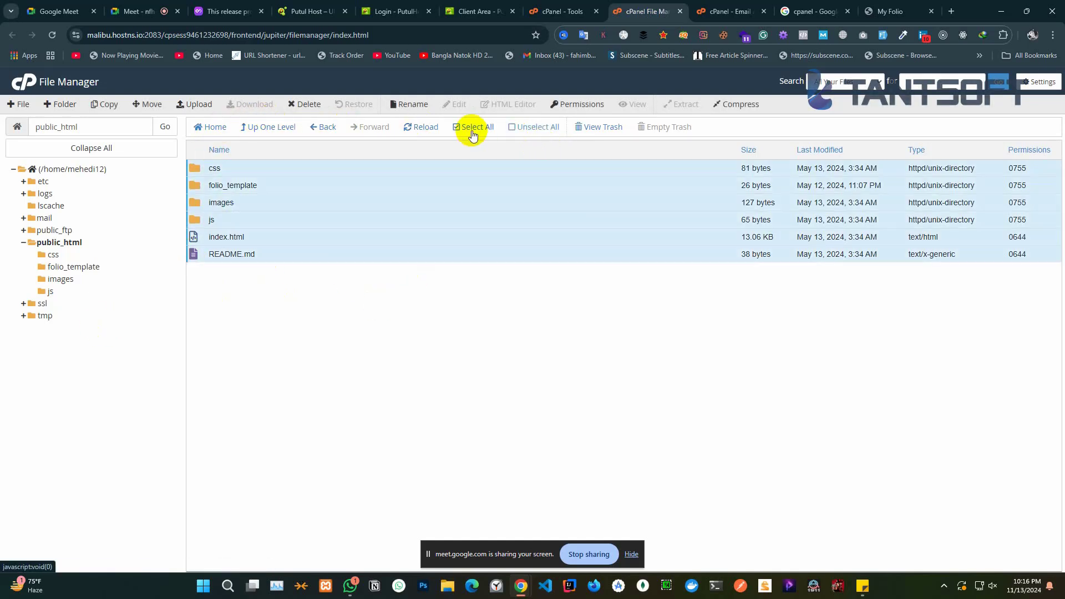
left_click(309, 104)
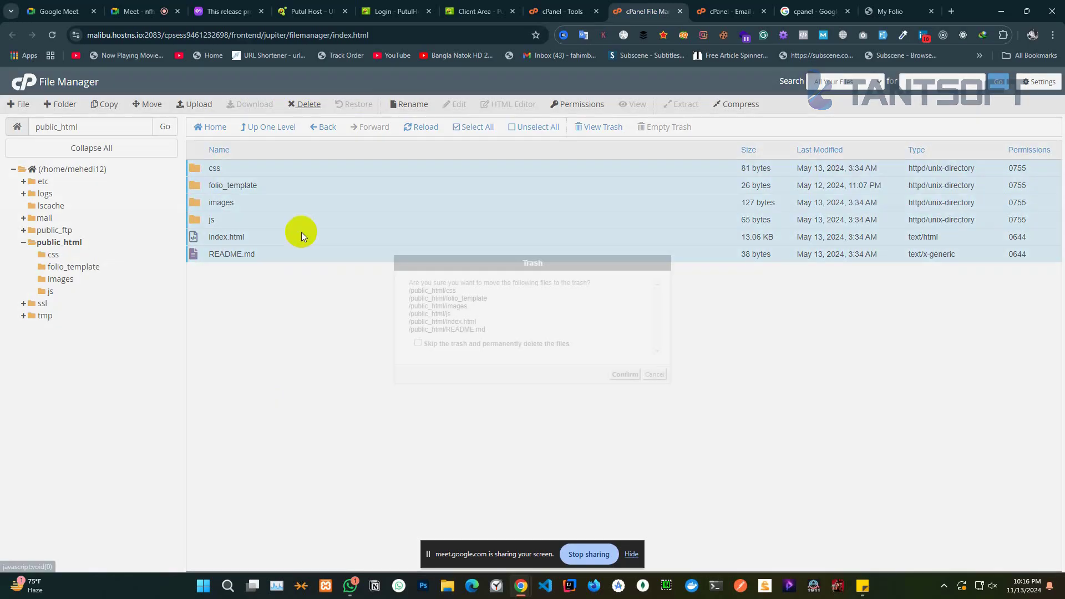
left_click(419, 344)
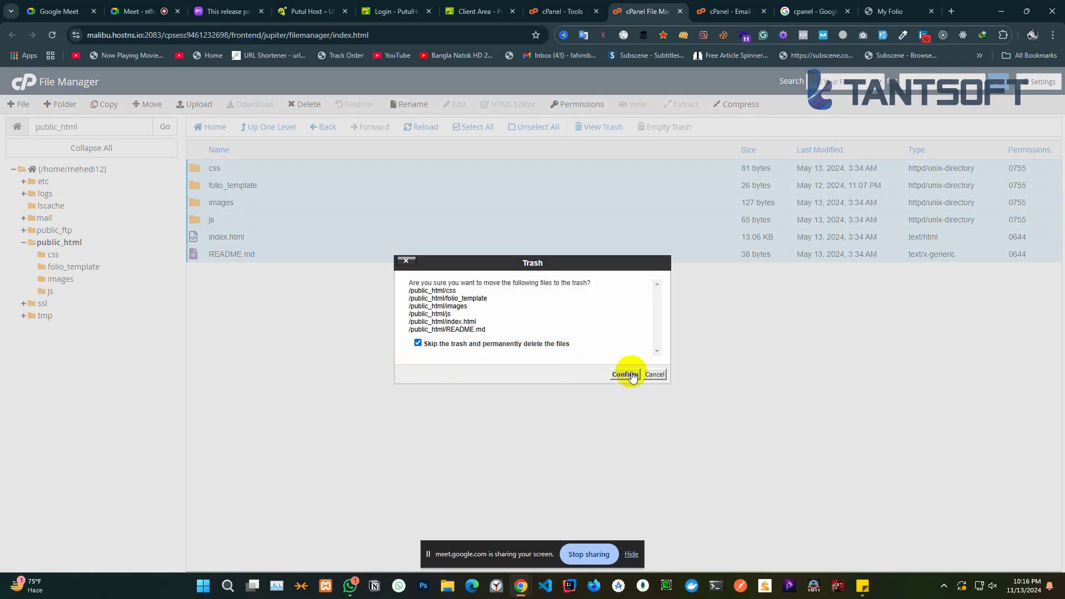
left_click(626, 374)
left_click(629, 115)
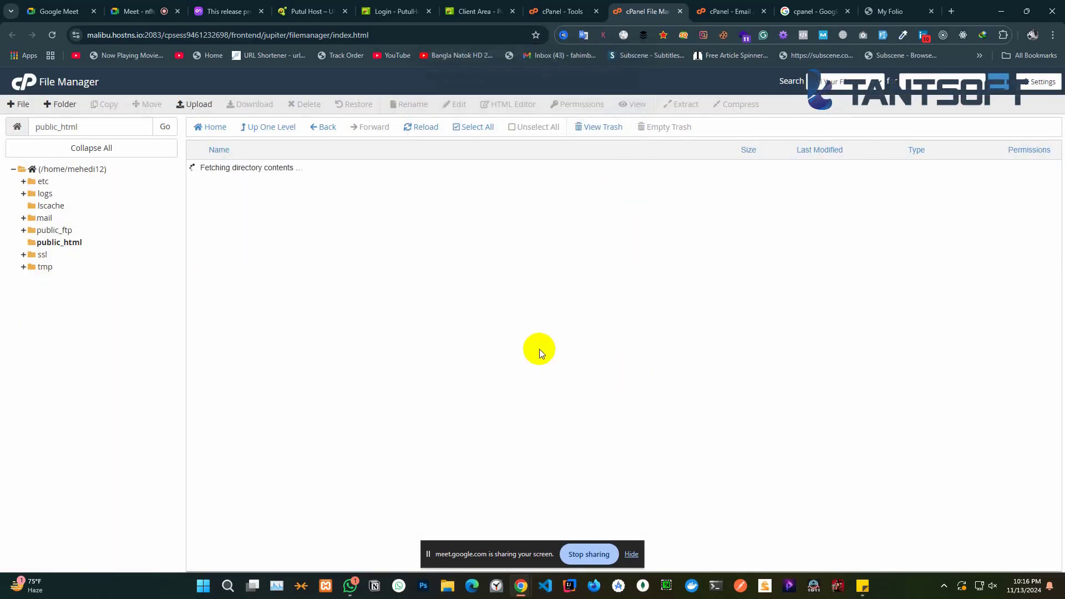
Check the hosted domain's website in its open tab after the deletion, and return to File Manager
left_click(239, 167)
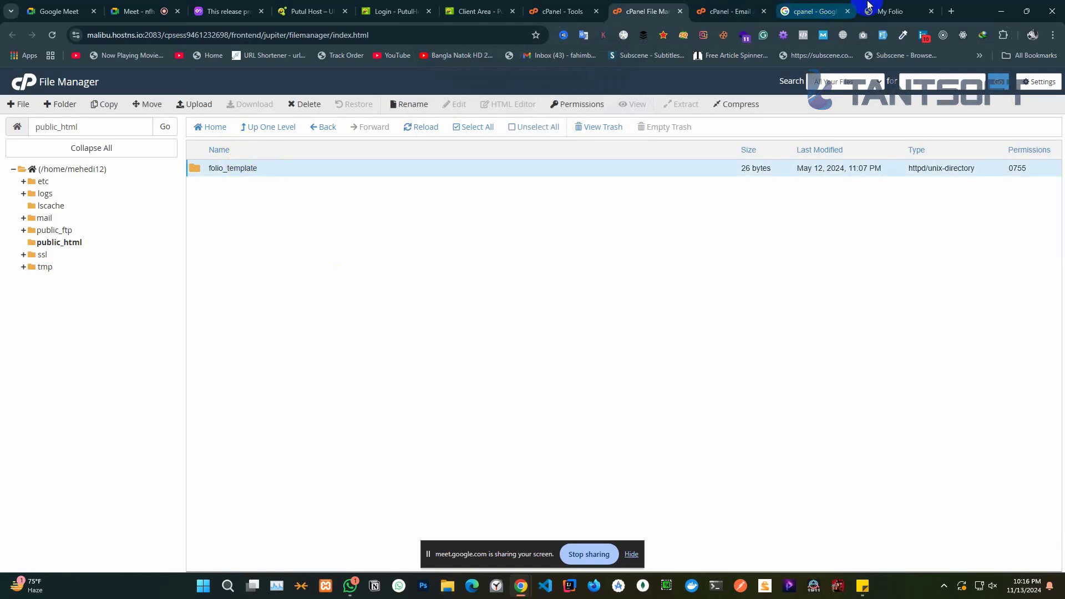
left_click(882, 12)
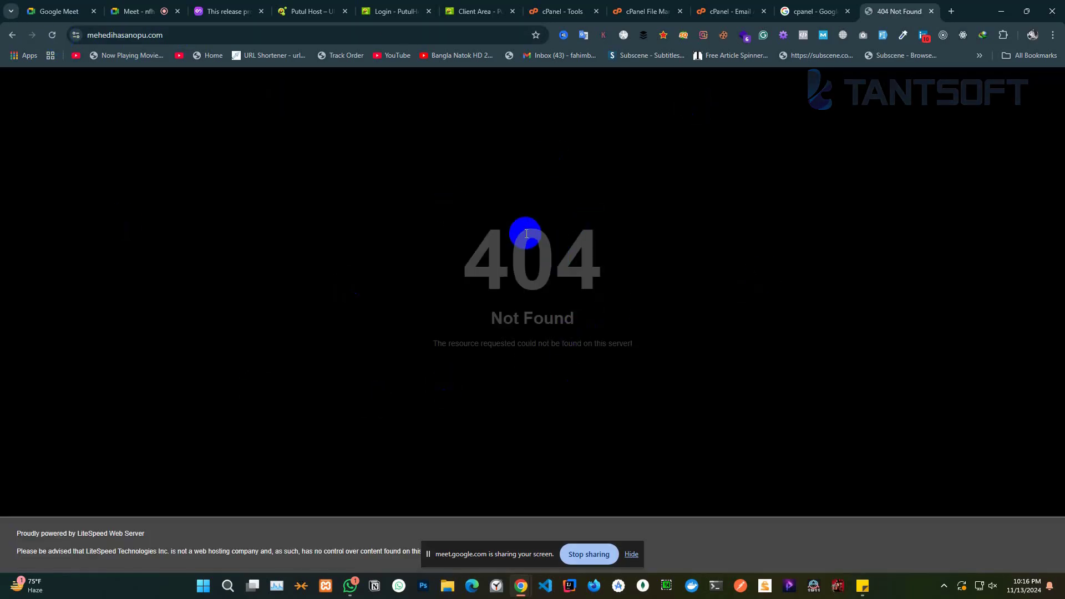
left_click(731, 7)
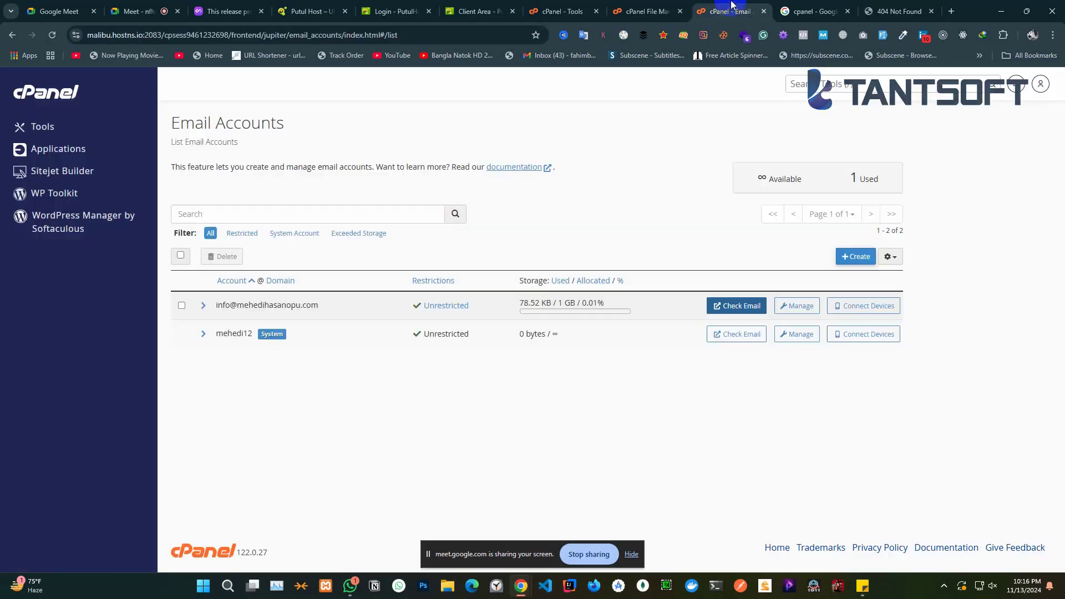
left_click(643, 11)
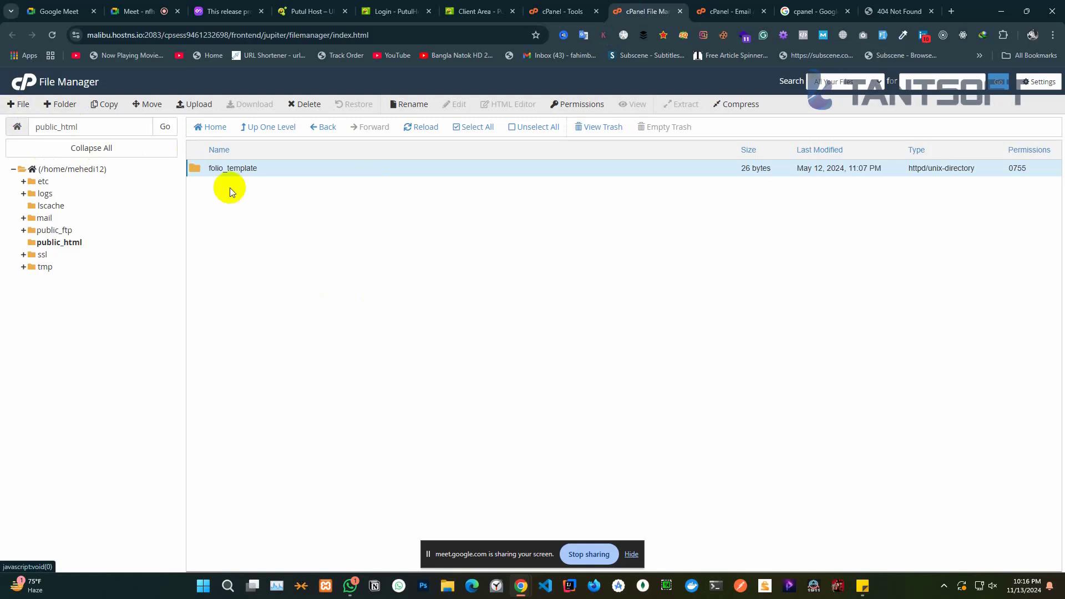
Create a new file named index.html in the public_html folder
left_click(12, 106)
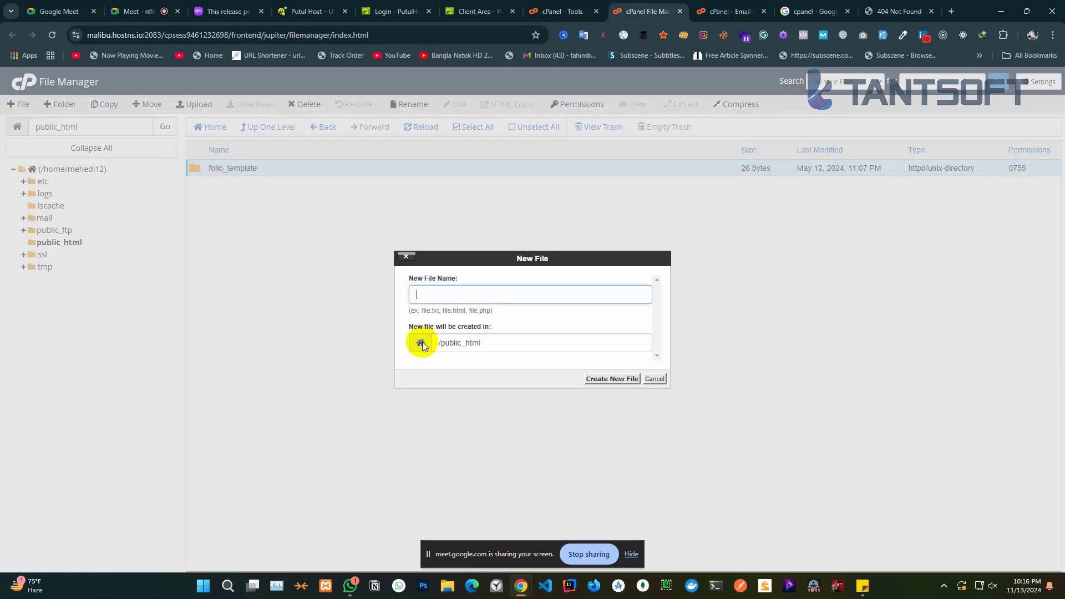
type("index.h")
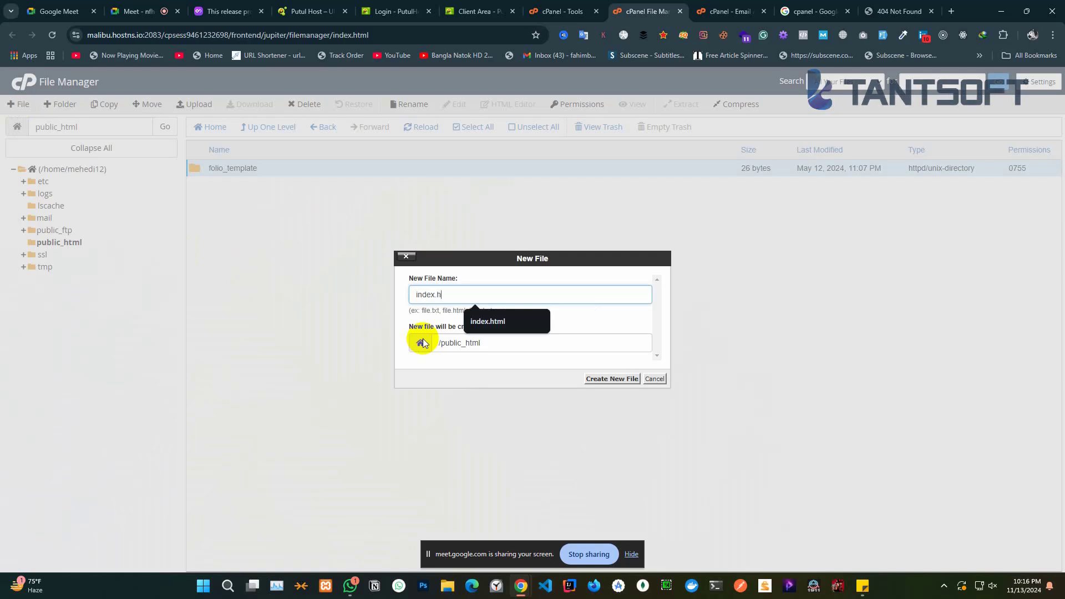
type("tml")
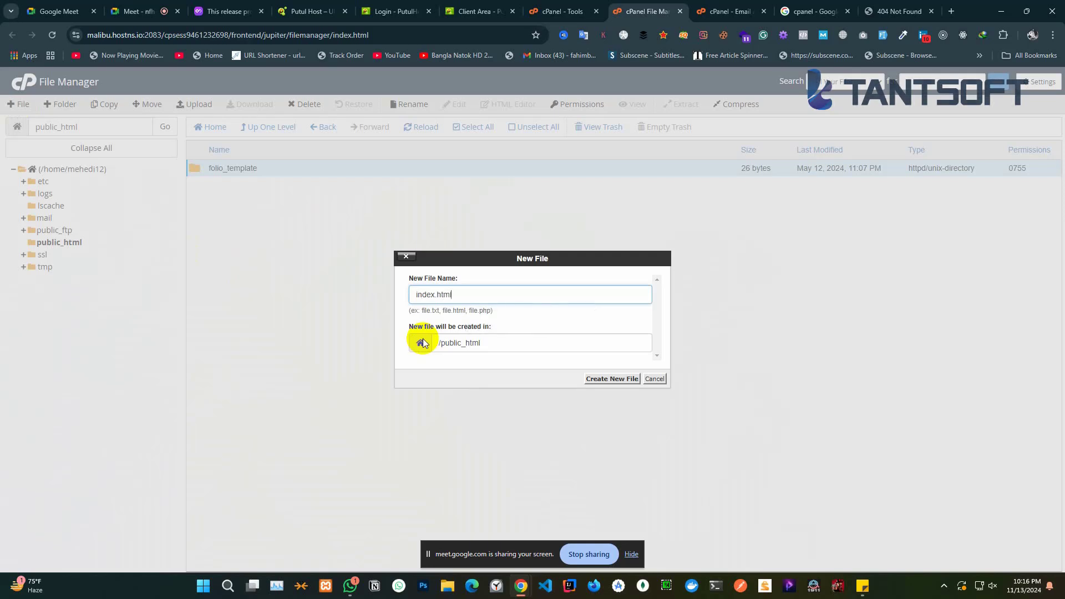
left_click(633, 379)
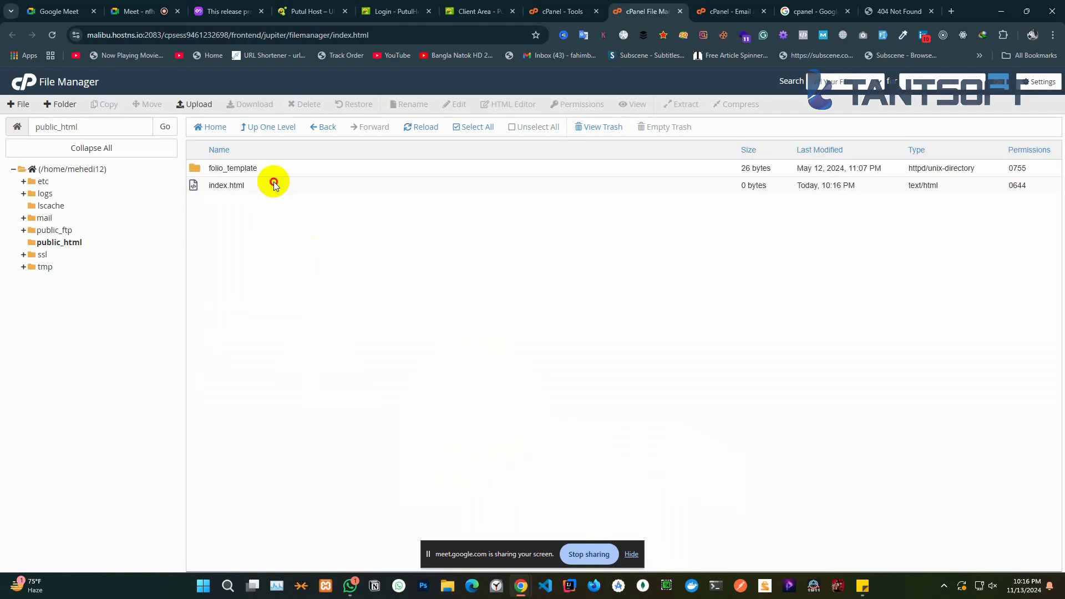
left_click(274, 184)
right_click(274, 183)
left_click(297, 224)
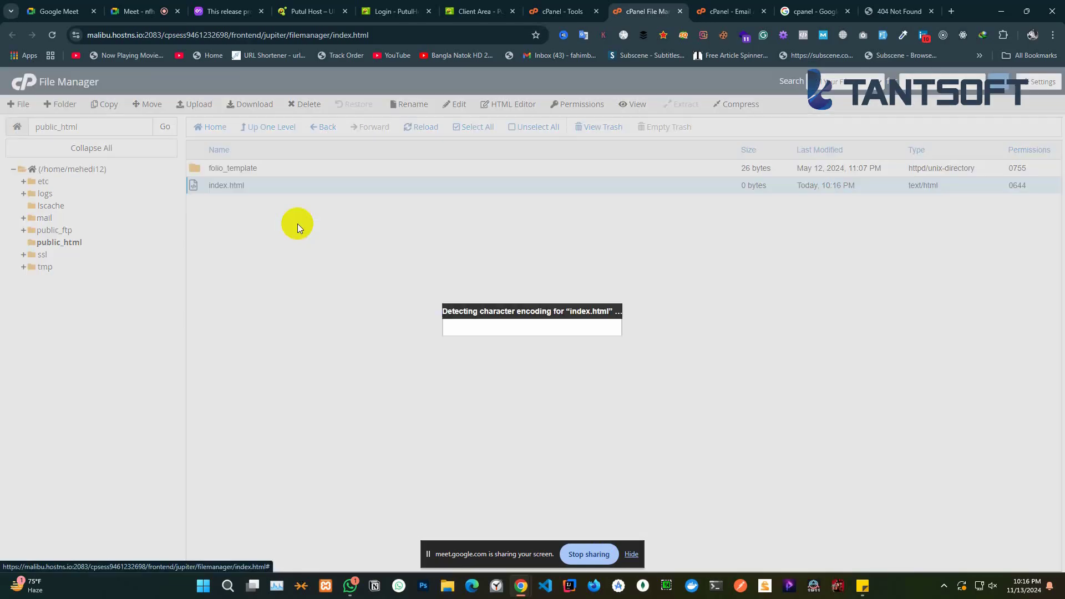
left_click(634, 403)
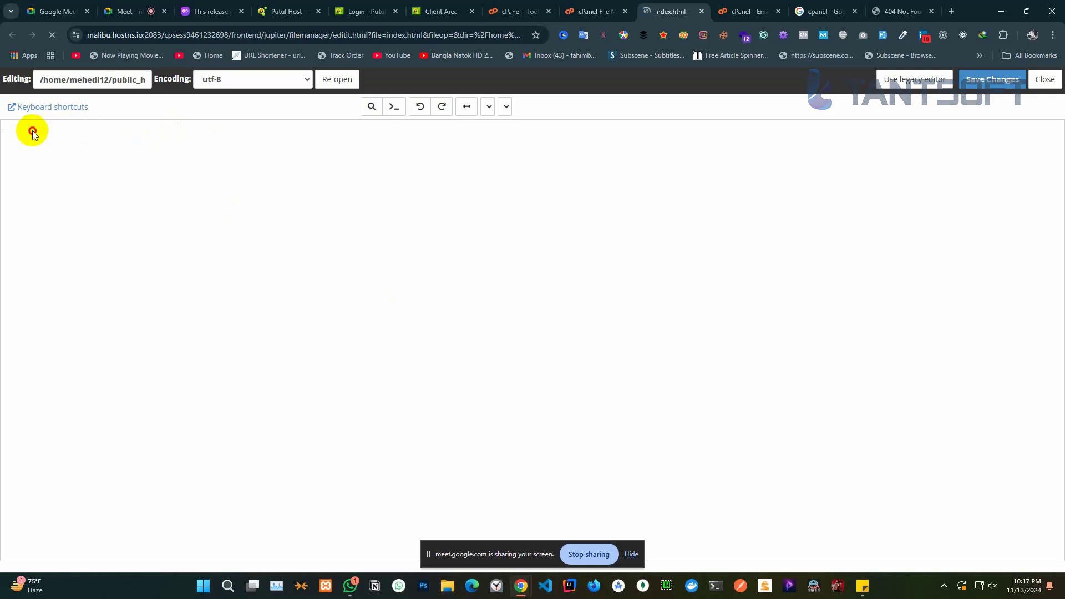
left_click(701, 11)
Open index.html from public_html in the HTML Editor and dismiss the editor's version notice
right_click(278, 188)
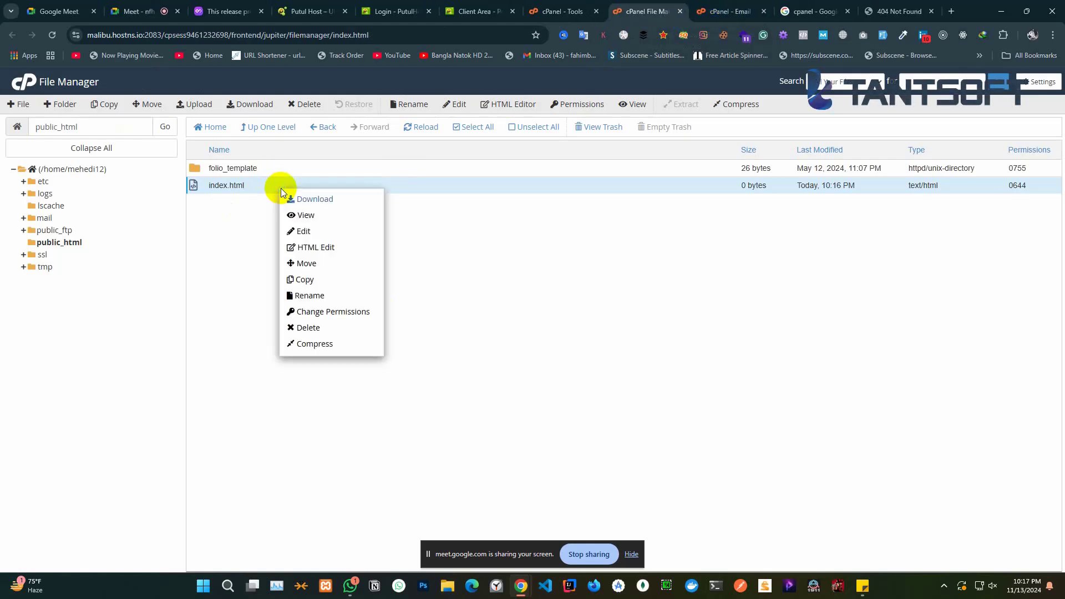
left_click(329, 249)
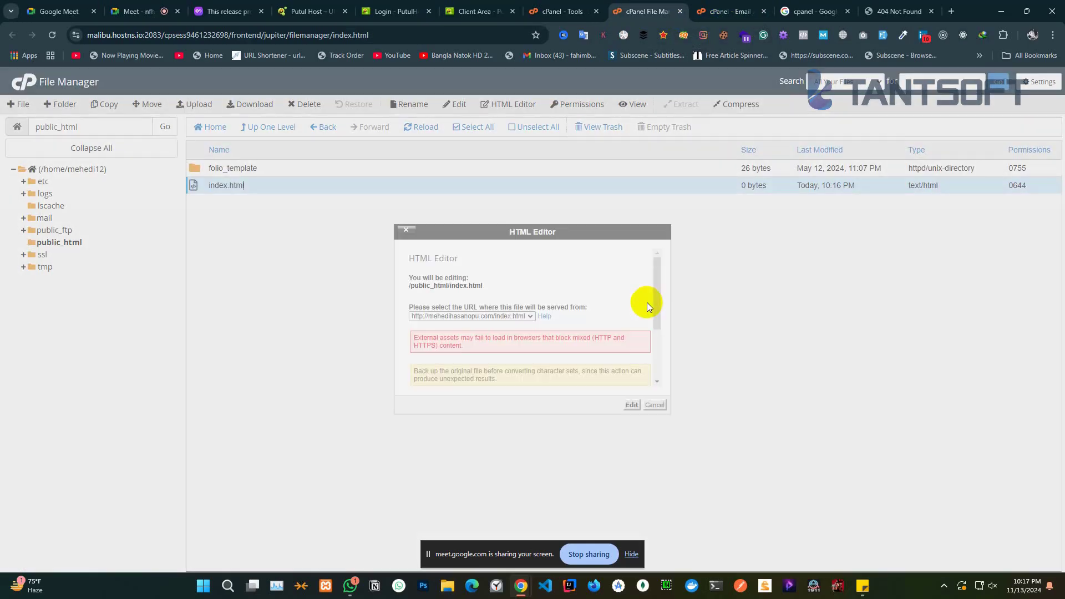
left_click(631, 400)
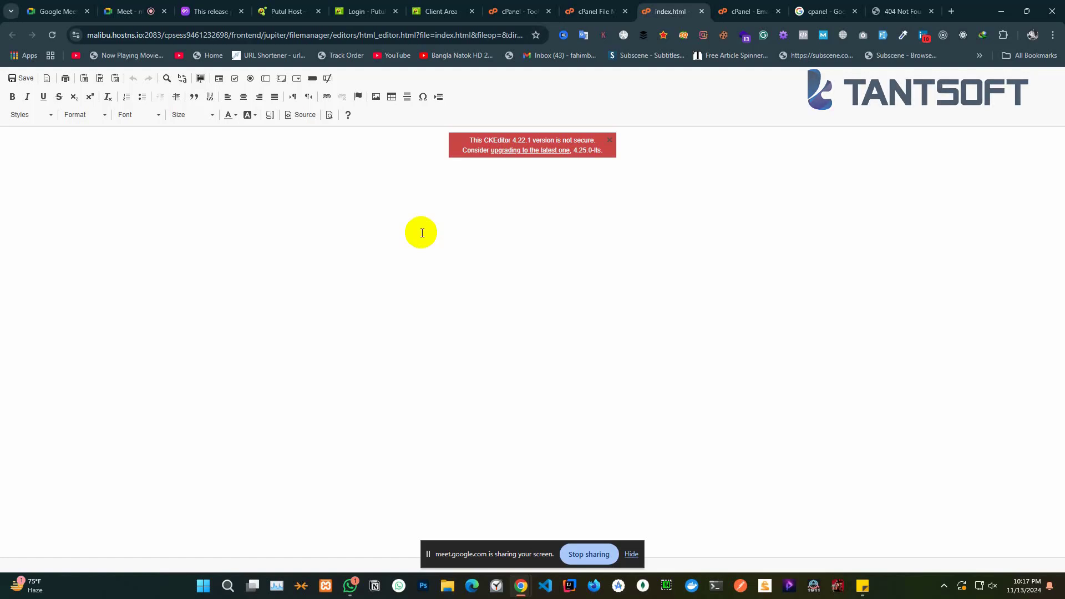
left_click(610, 140)
Write <h1>Welcome</h1> as the content of index.html
type("<h1>")
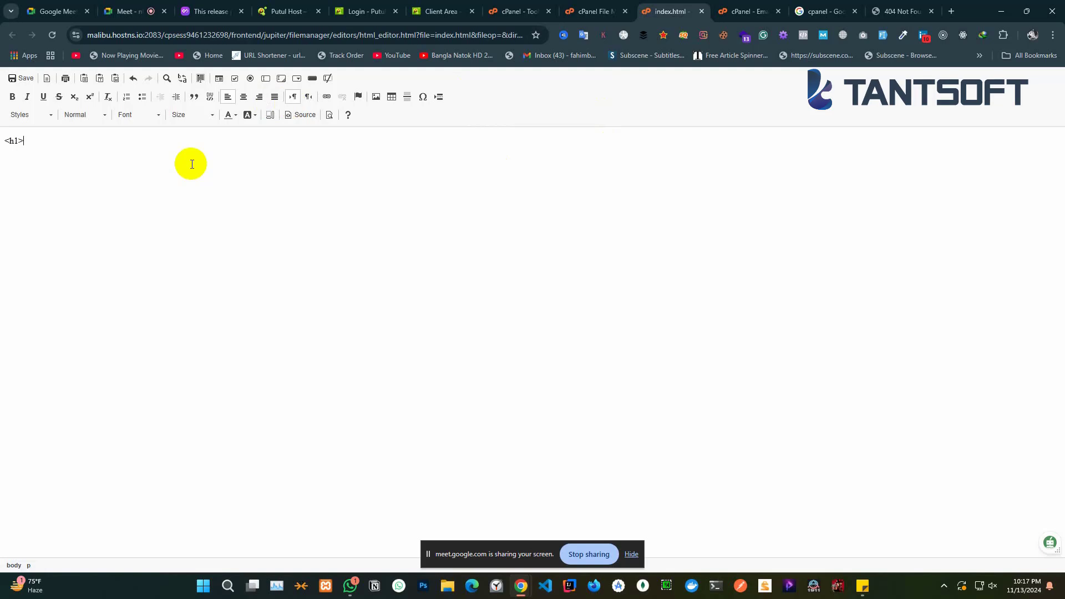
type("<")
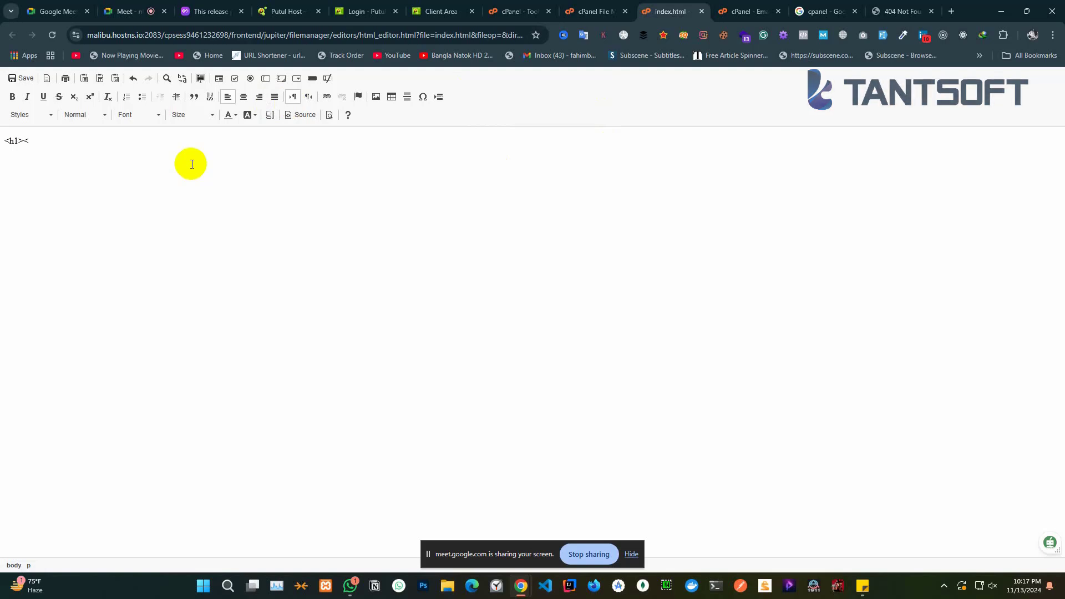
type("H1")
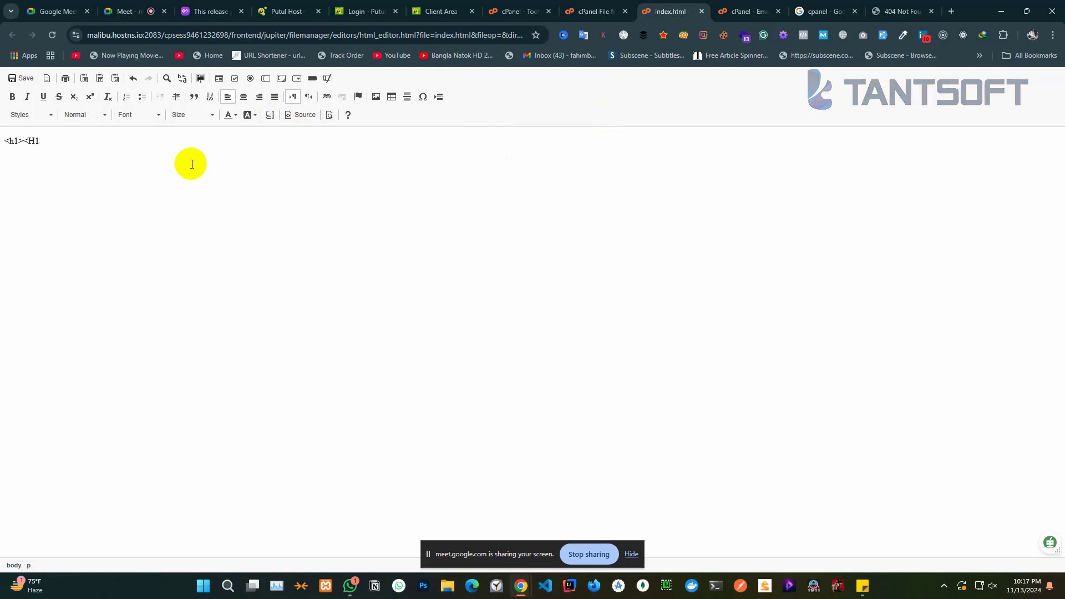
key("BackSpace")
key("BackSpace")
key("BackSpace")
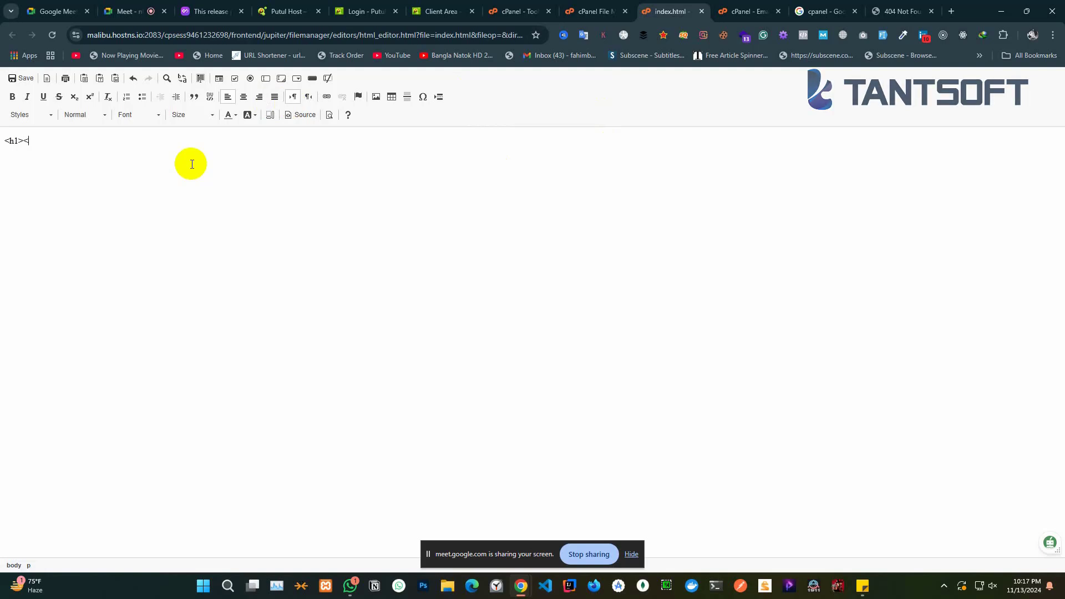
type("<h1>")
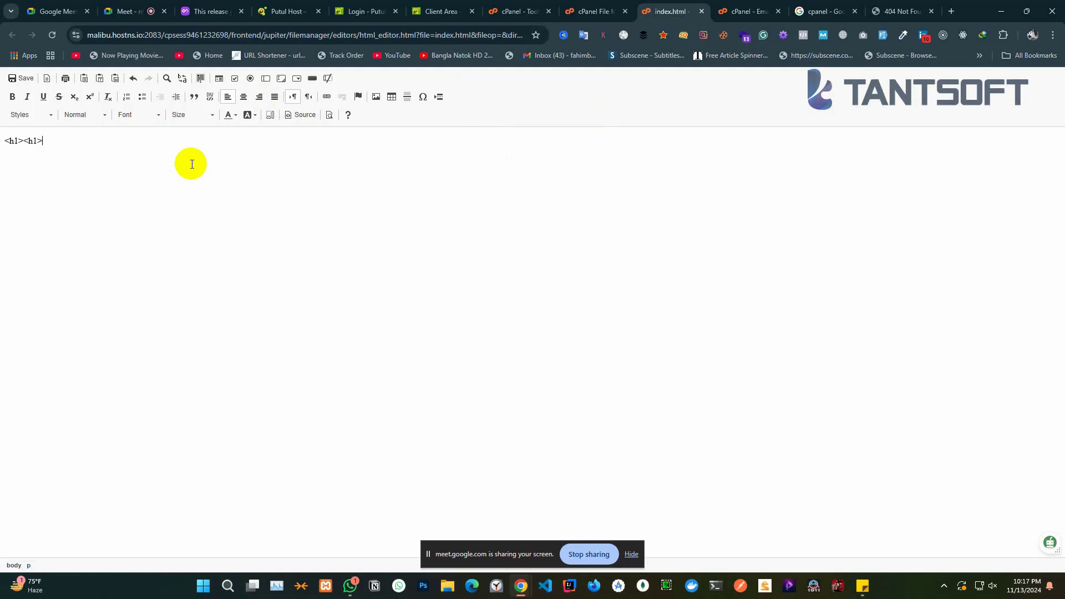
left_click(31, 139)
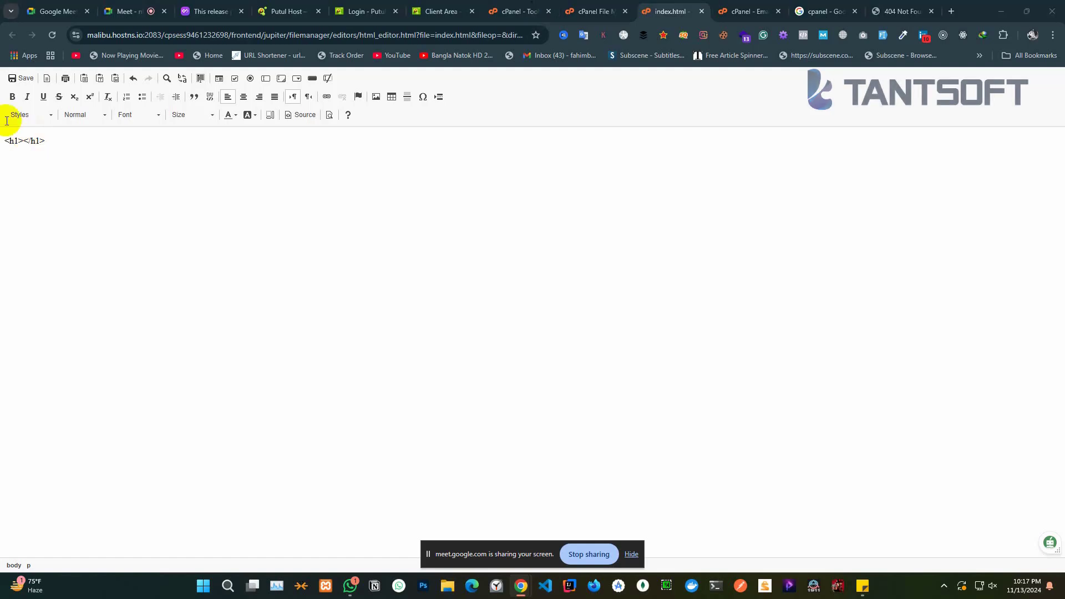
type("/")
type("Welcome")
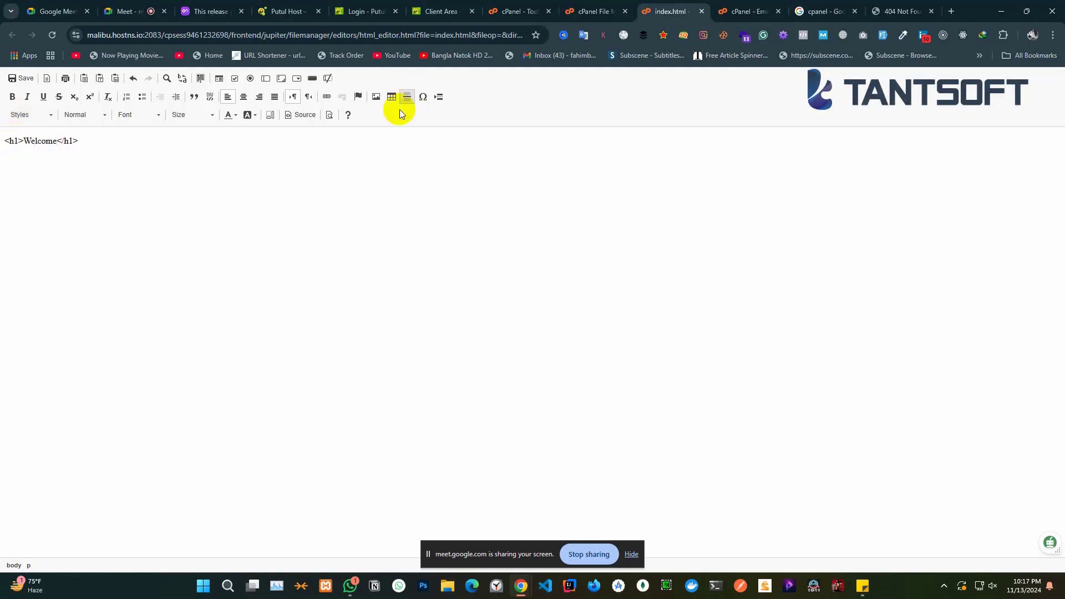
Save index.html and reload the hosted domain's website to check the page
left_click(23, 78)
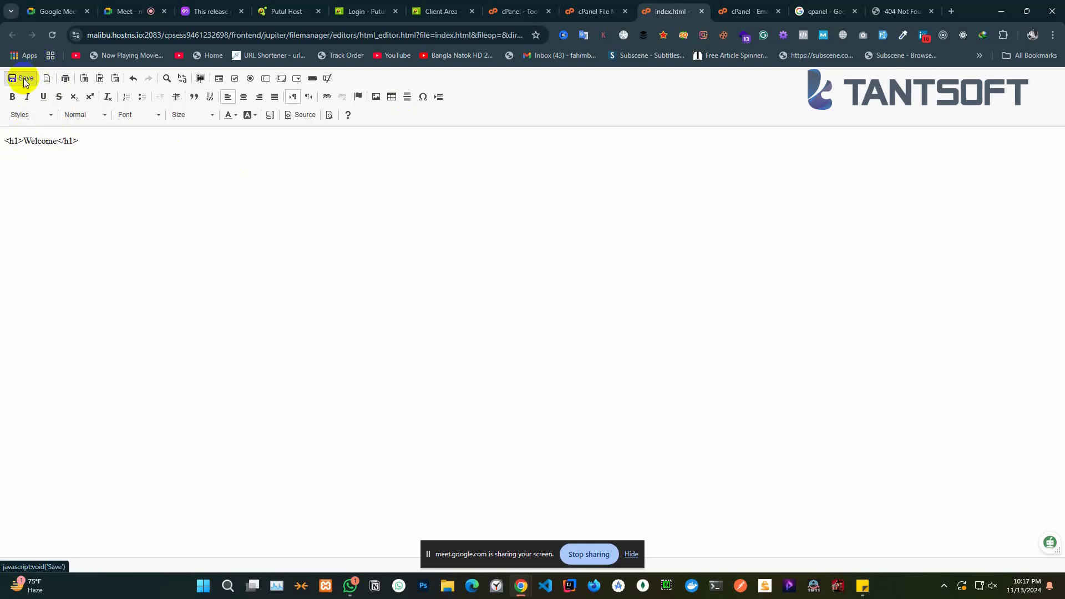
left_click(885, 12)
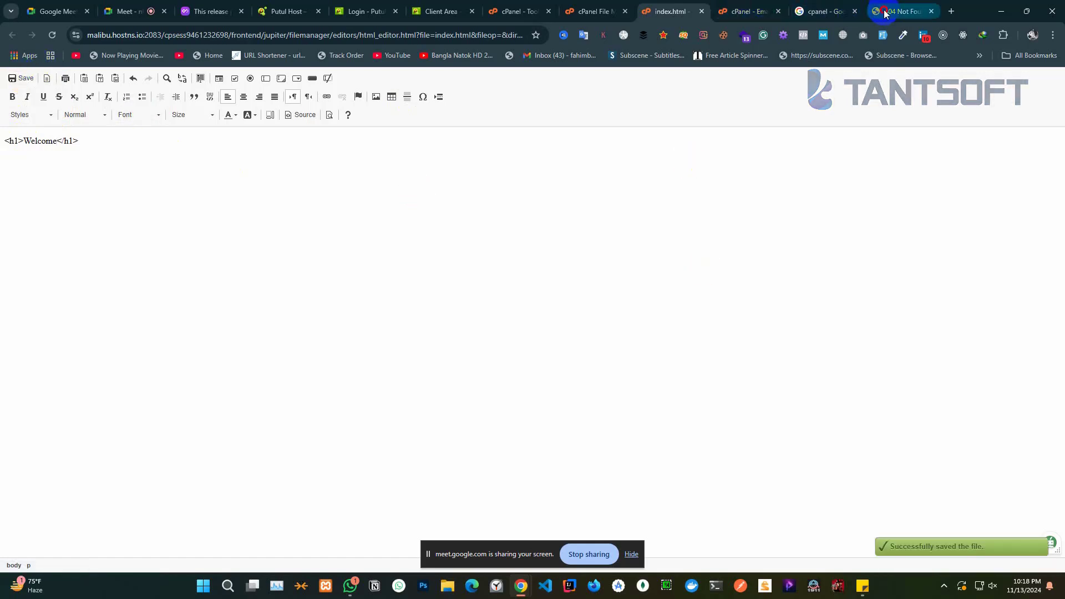
left_click(53, 35)
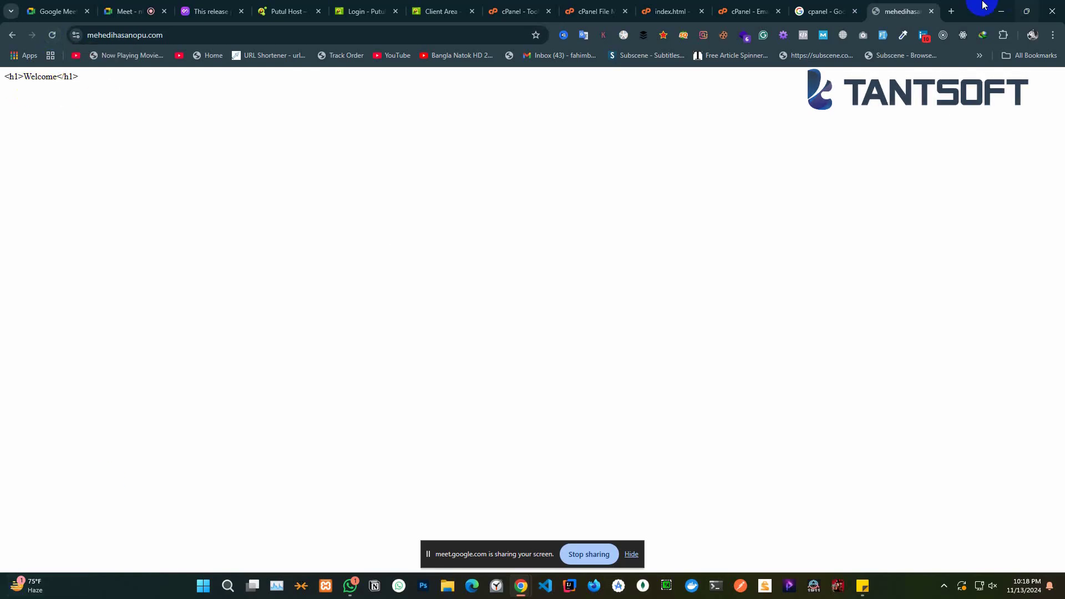
Return to File Manager and permanently delete folio_template and index.html from public_html, skipping the trash
left_click(754, 11)
left_click(647, 18)
left_click(597, 12)
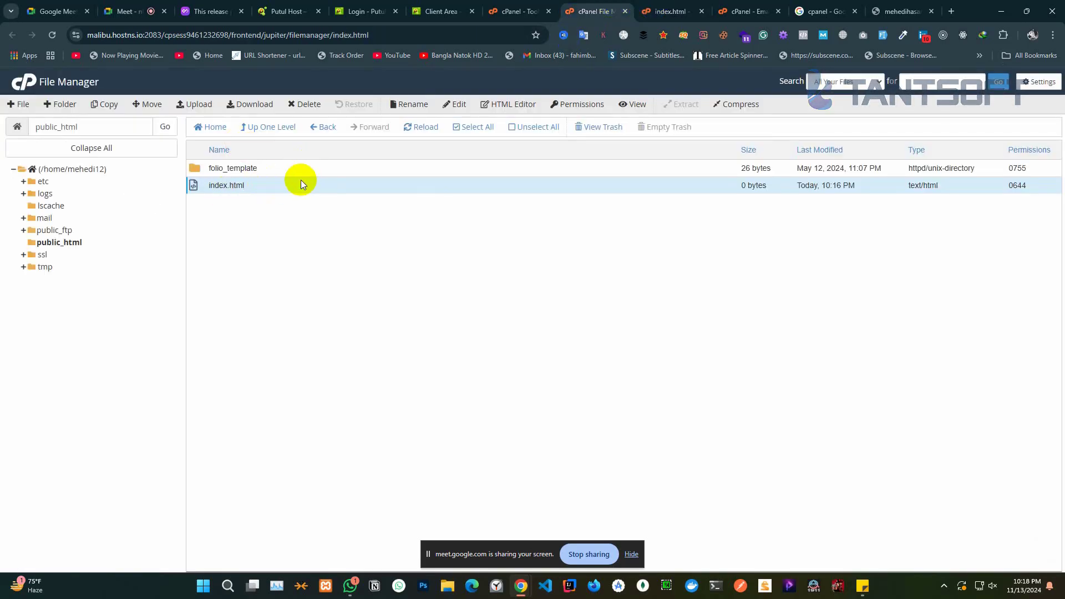
left_click(476, 127)
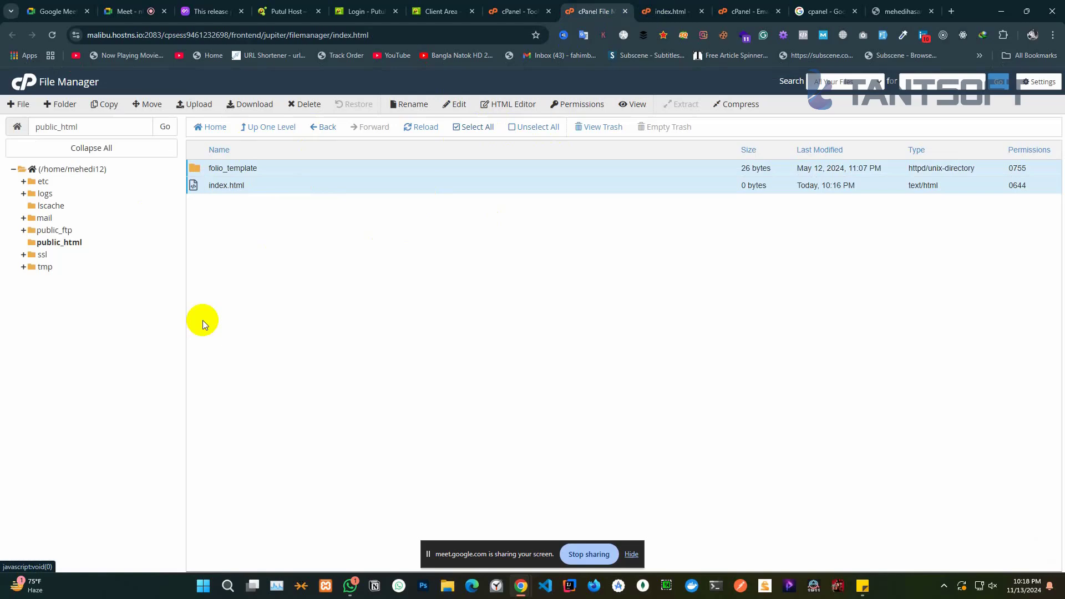
left_click(300, 105)
left_click(418, 327)
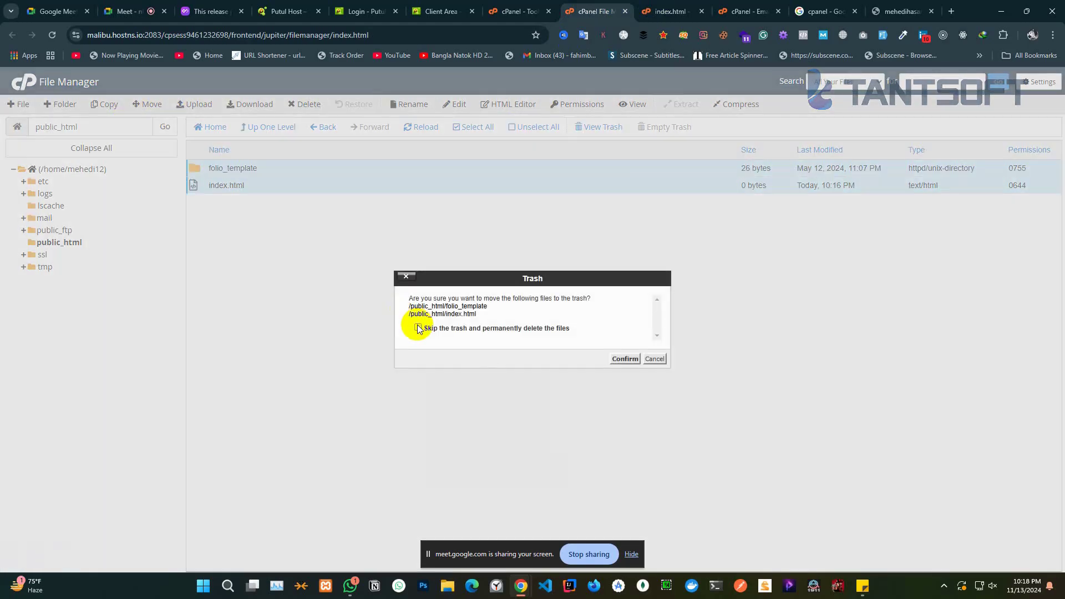
left_click(625, 359)
left_click(627, 116)
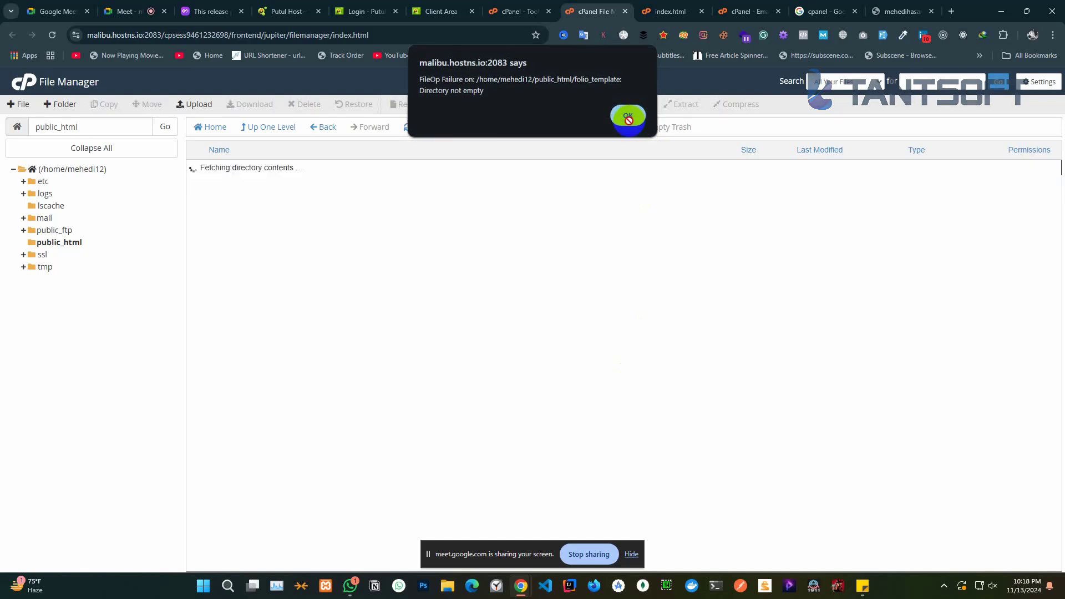
Look inside the folio_template folder and go back to public_html
double_click(328, 164)
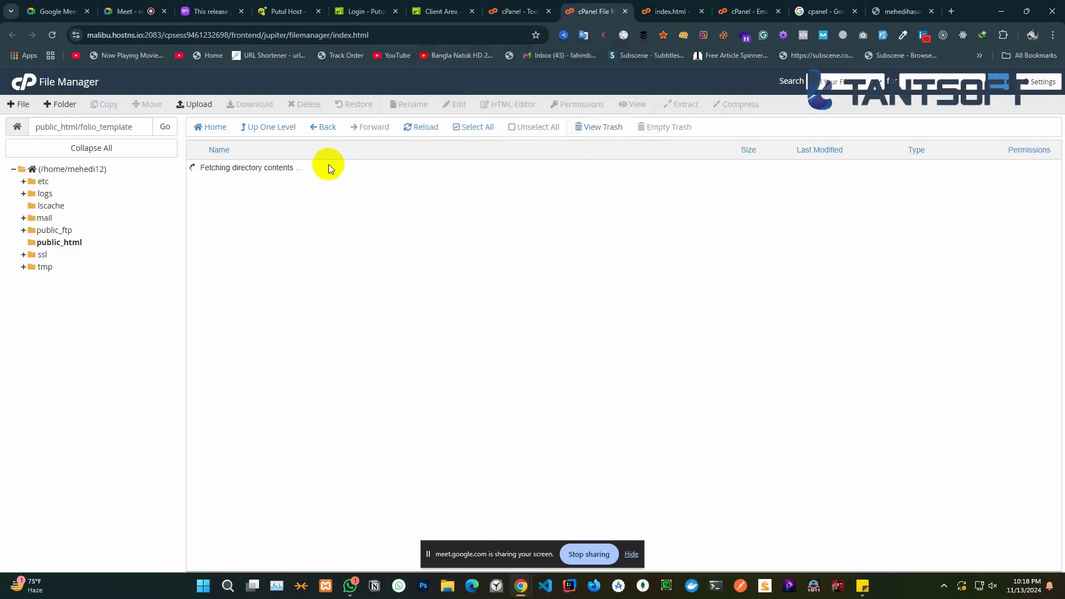
left_click(327, 127)
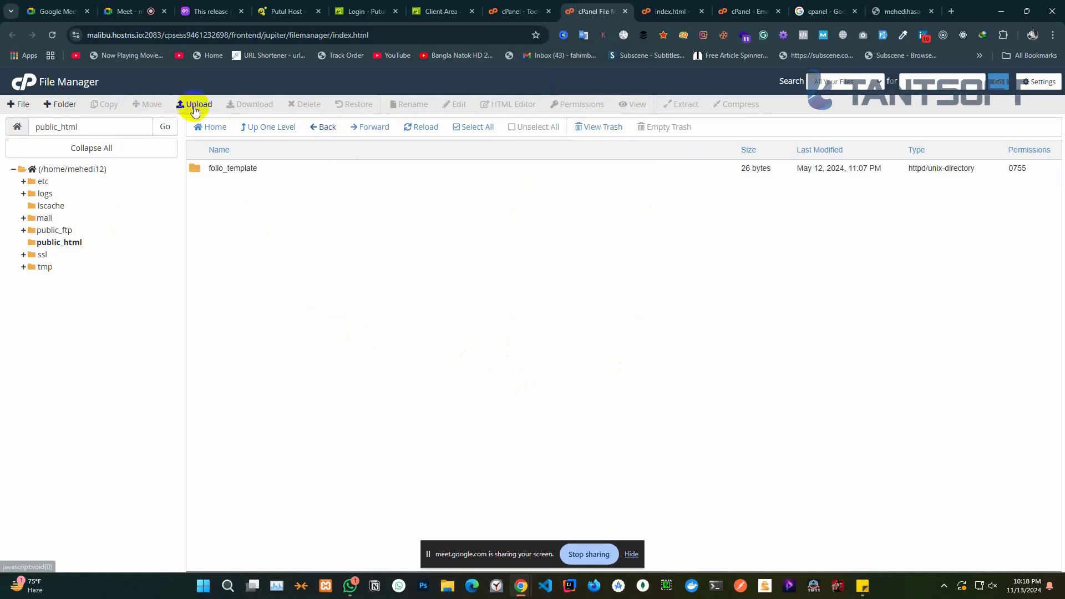
Open the GitHub profile page in a new browser tab and go to the GitHub dashboard
left_click(904, 10)
left_click(948, 12)
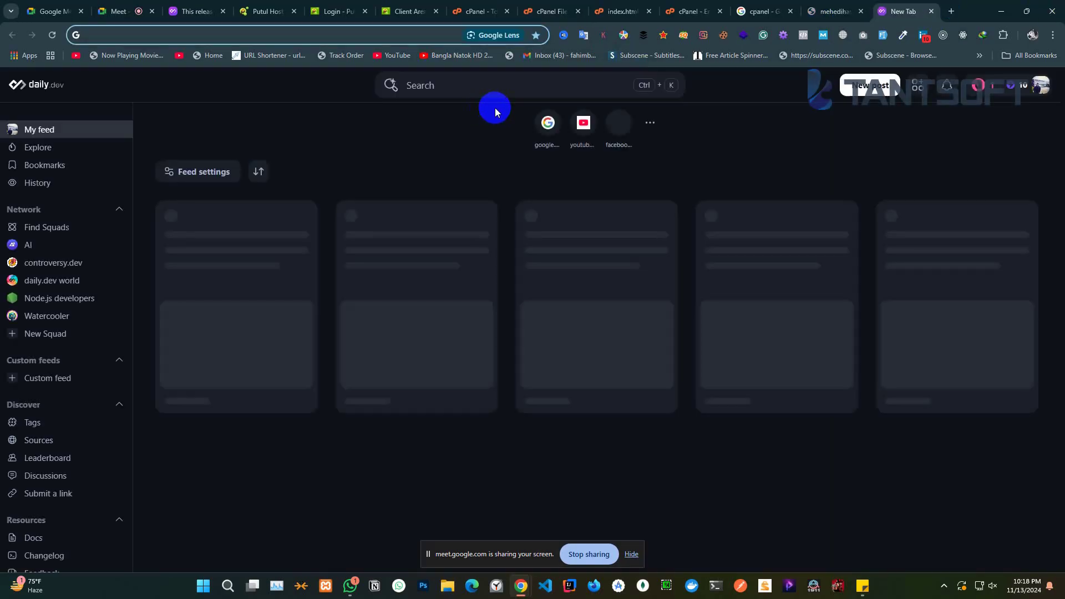
type("github.com/imashiqe")
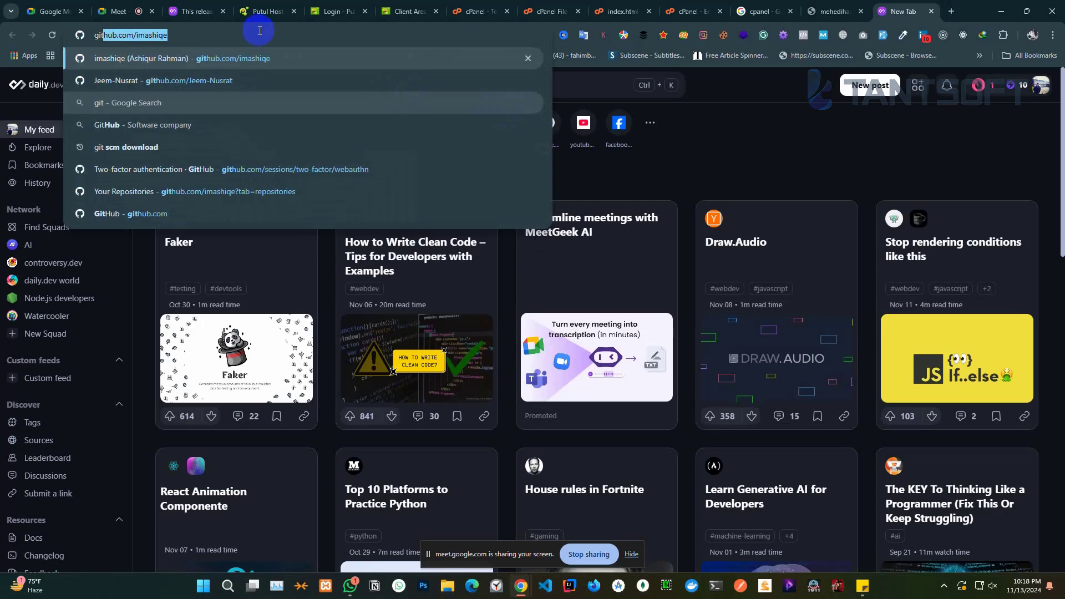
left_click(230, 60)
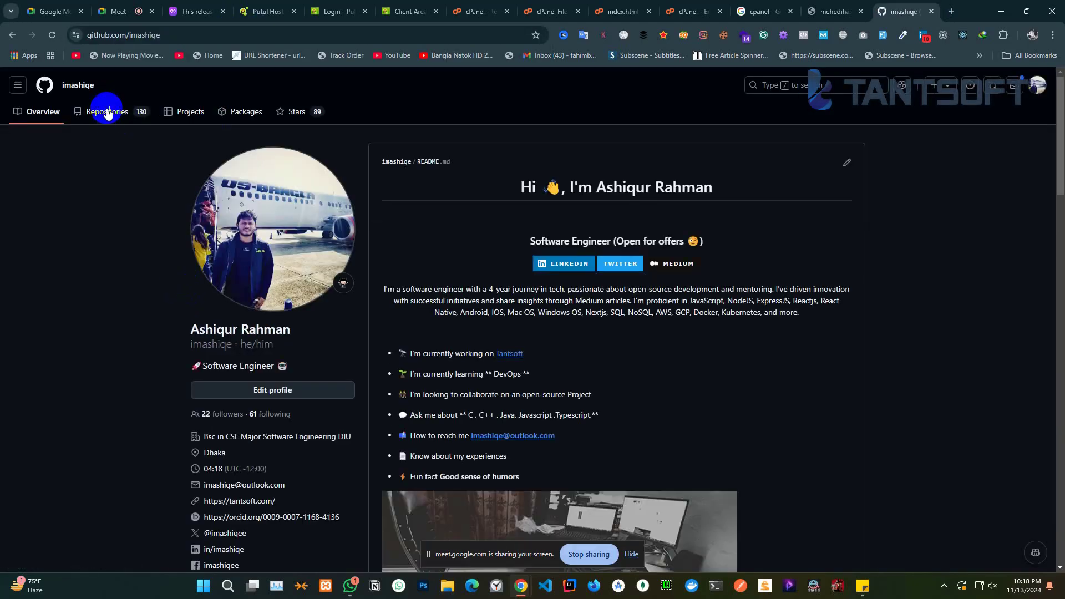
left_click(49, 89)
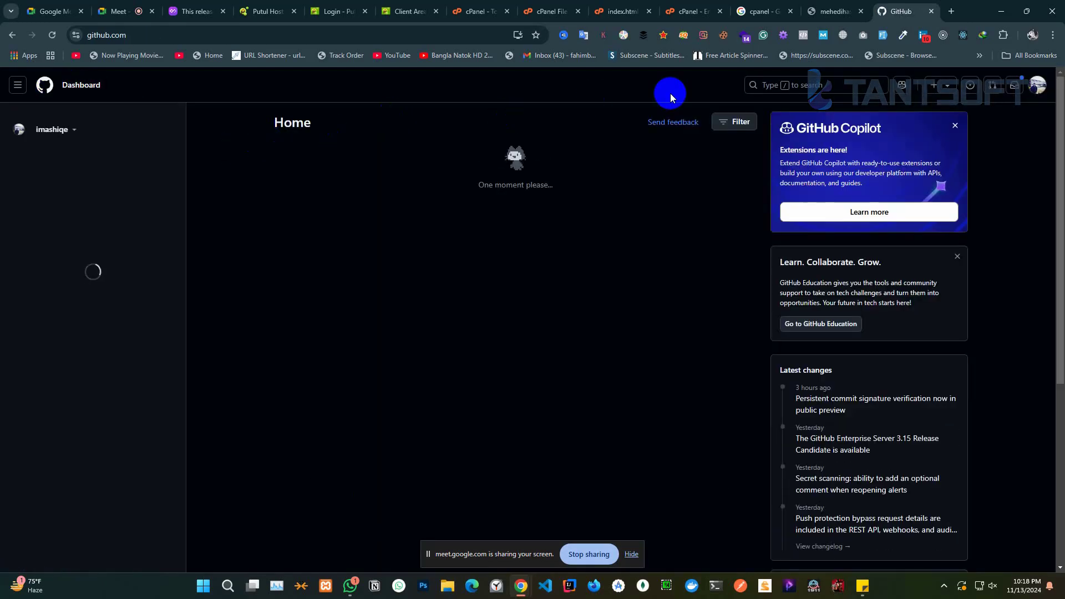
Search Google for Tantsoft in a new browser tab and open its GitHub organization page from the results
left_click(950, 11)
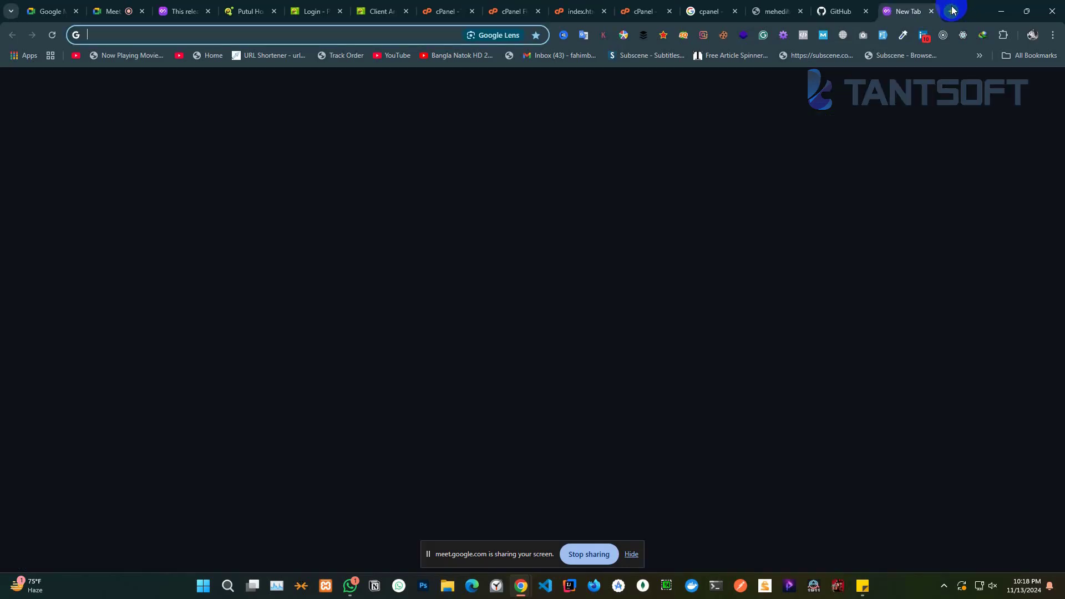
type("tantsoft.com")
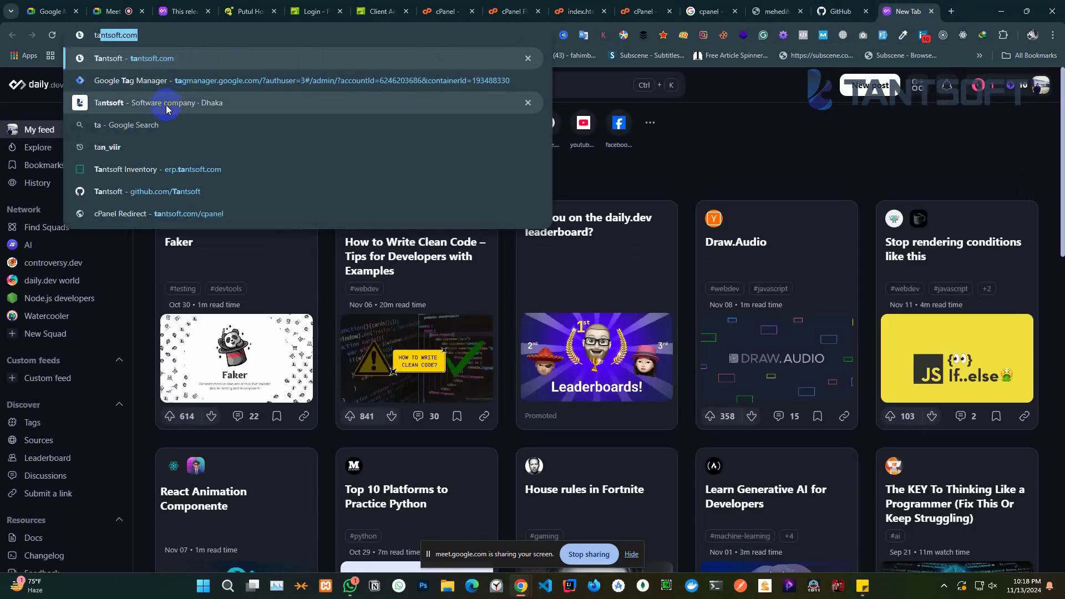
left_click(167, 106)
scroll(199, 330, "down", 10)
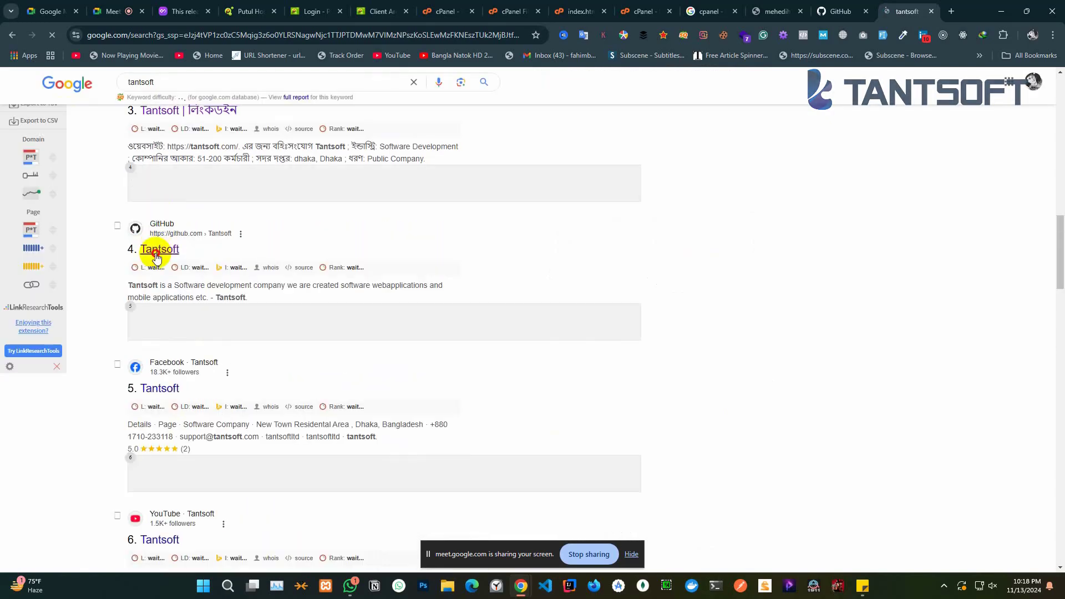
left_click(157, 256)
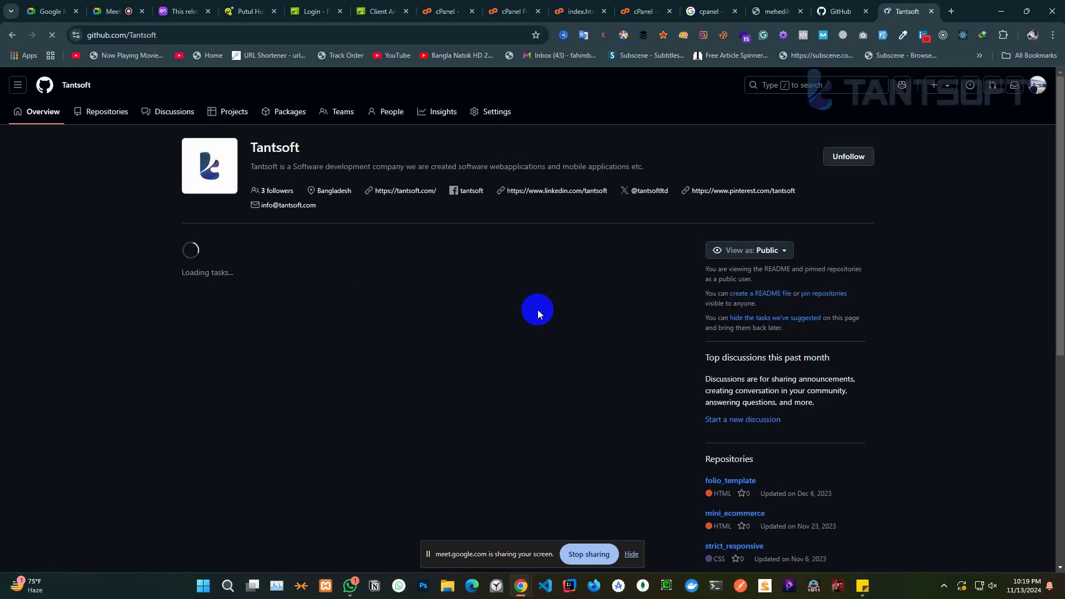
Open Tantsoft's mini_ecommerce repository and try to download it as the ZIP archive mini_ecommerce-main.zip
scroll(750, 472, "down", 2)
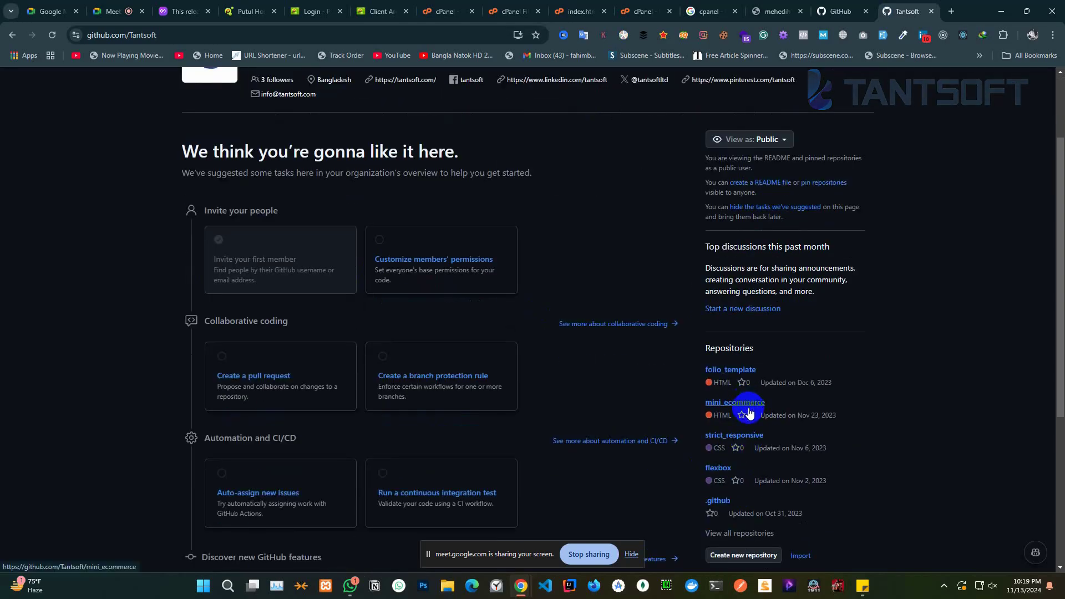
left_click(748, 411)
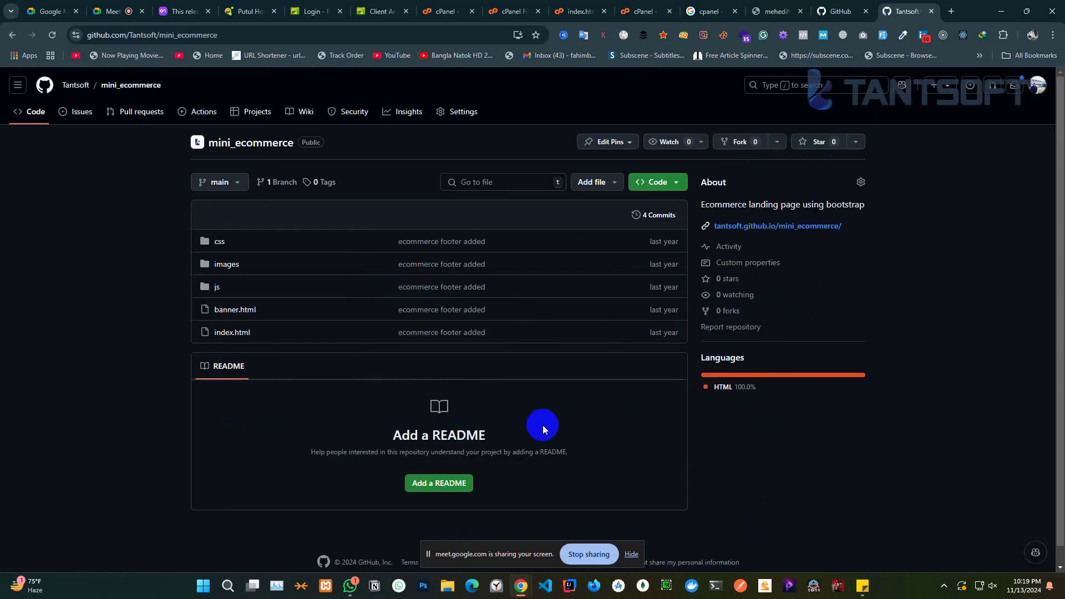
left_click(642, 185)
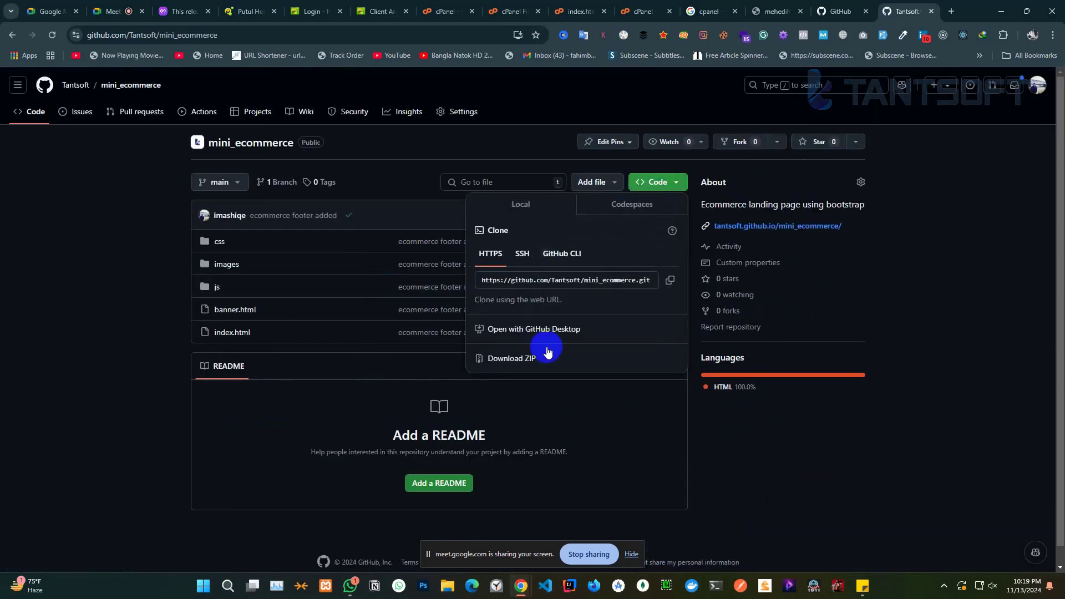
left_click(518, 361)
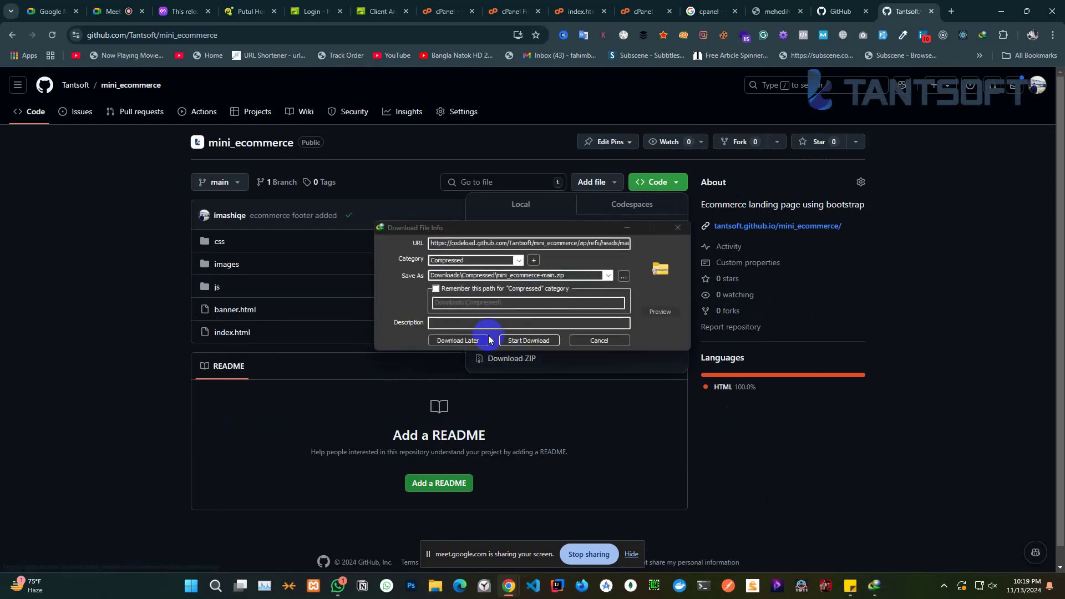
left_click(518, 341)
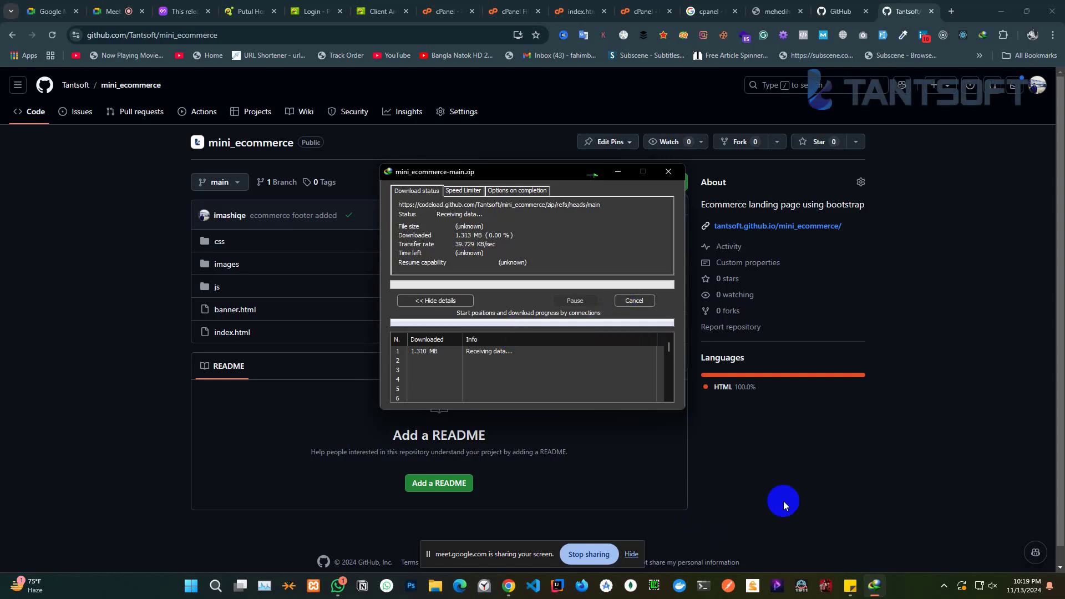
left_click(943, 586)
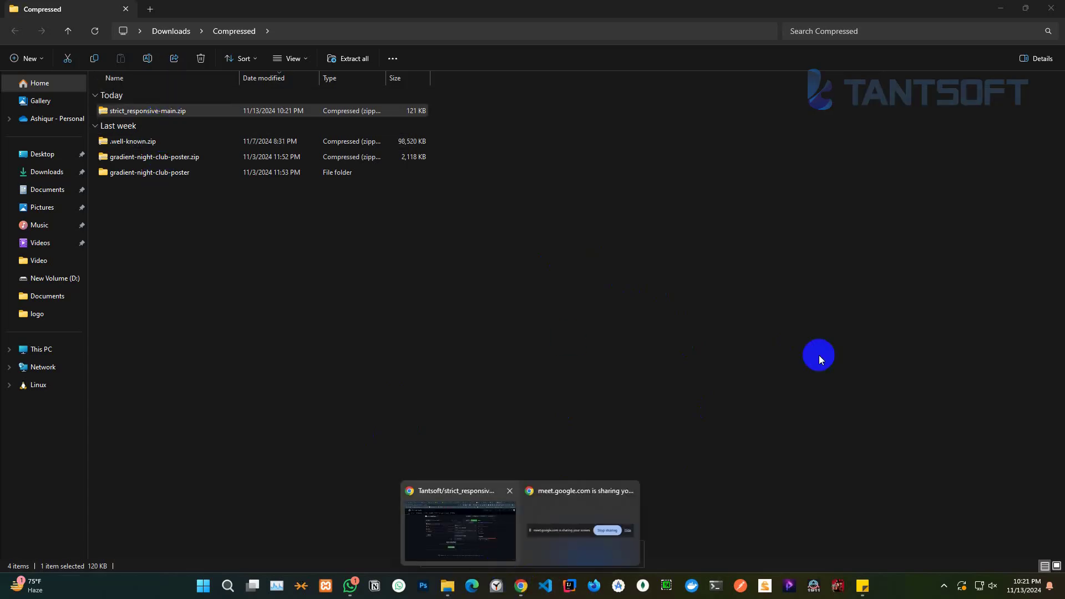
Return to cPanel's File Manager in the browser and open the file upload page for public_html
left_click(476, 502)
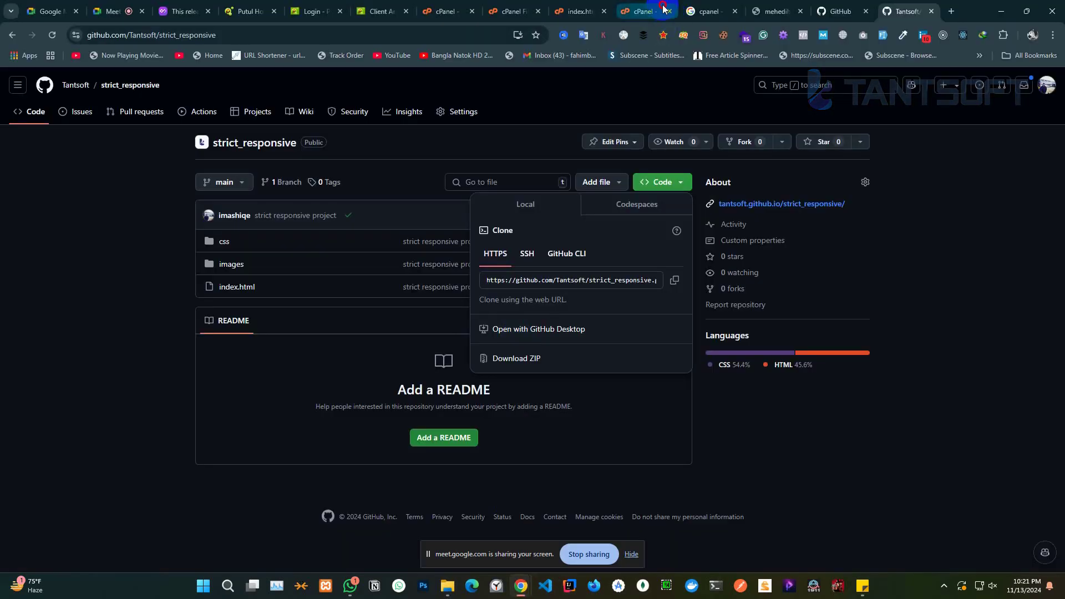
left_click(644, 11)
left_click(575, 4)
left_click(509, 11)
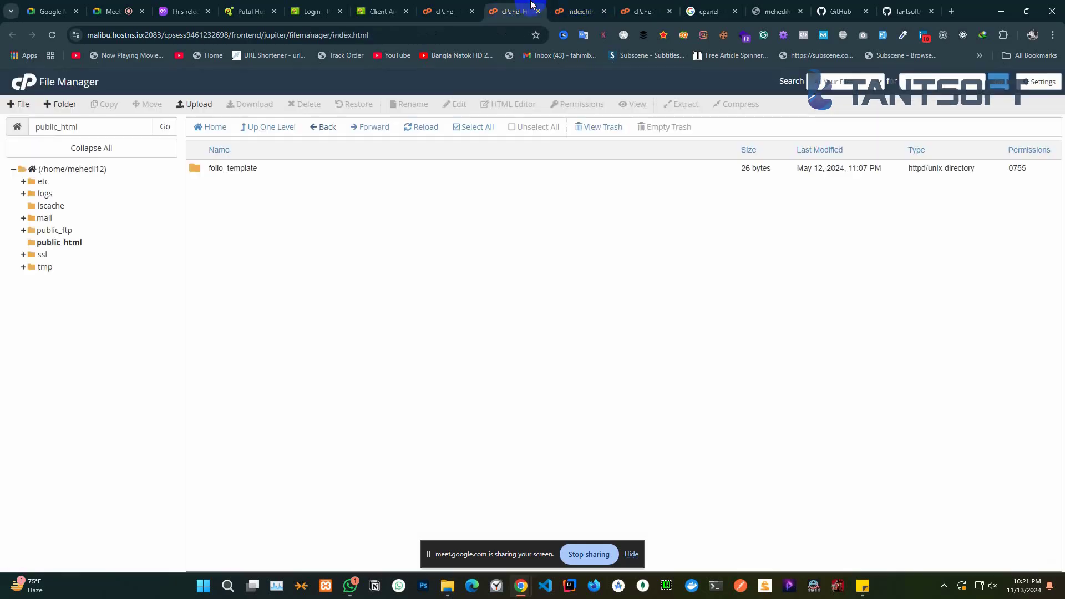
left_click(195, 104)
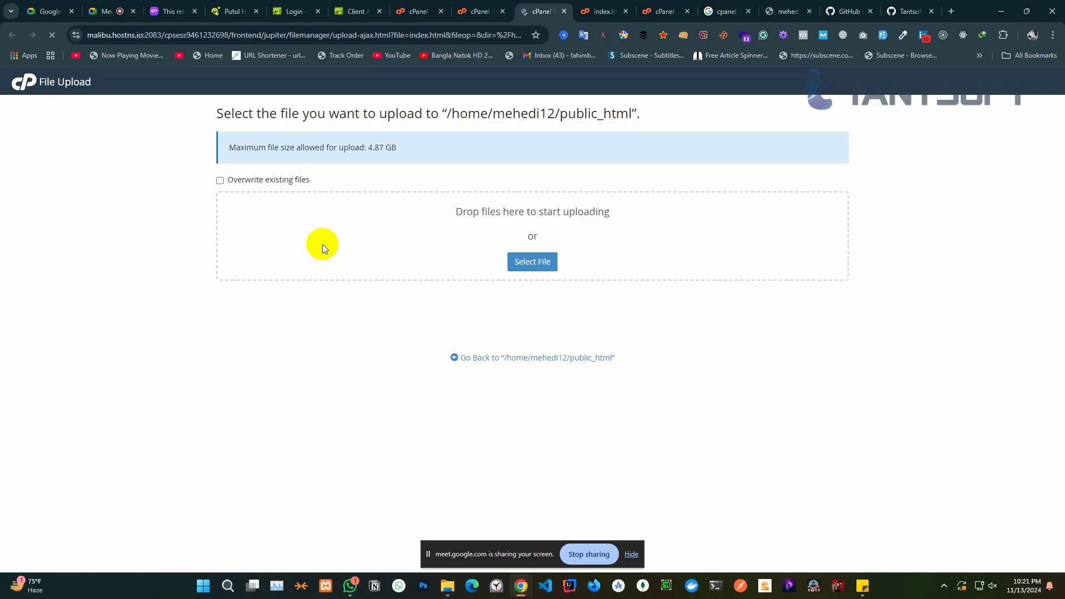
Switch to File Explorer and extract strict_responsive-main.zip into a strict_responsive-main folder inside Downloads\Compressed
left_click(449, 589)
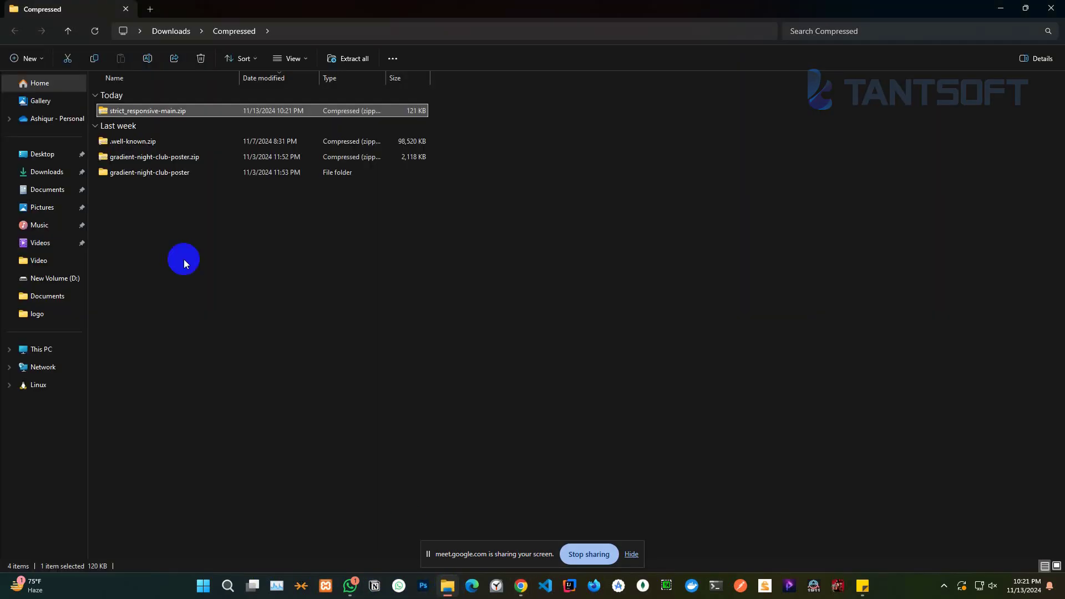
left_click(161, 114)
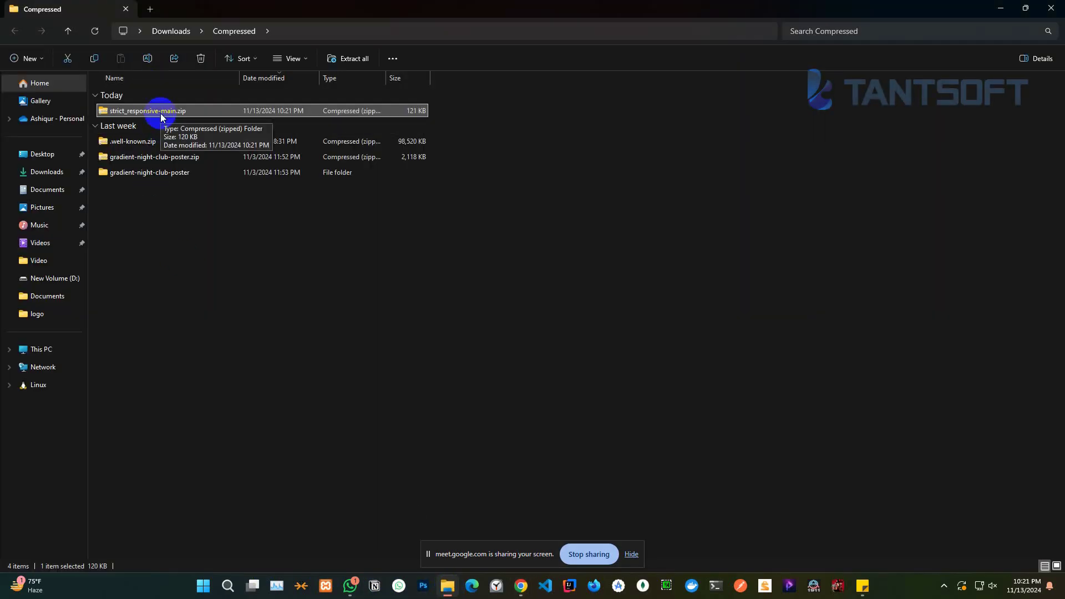
right_click(162, 112)
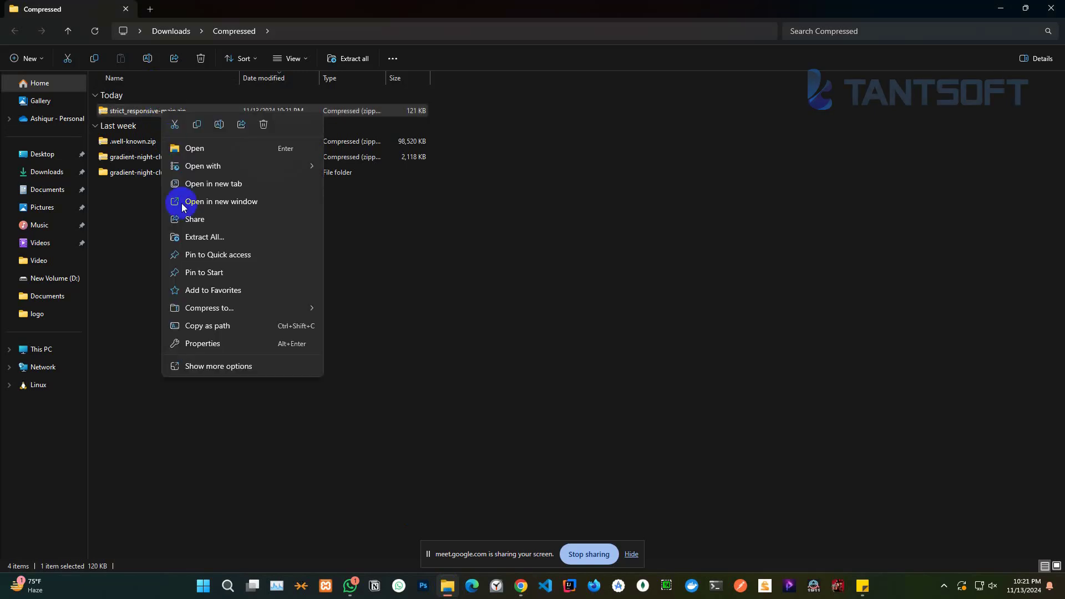
left_click(191, 237)
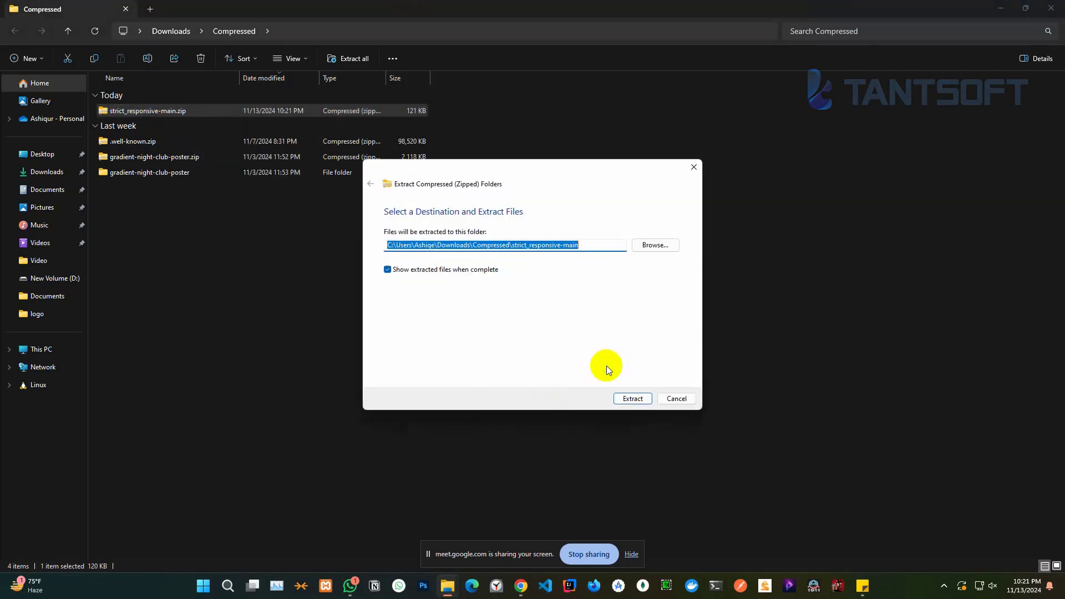
left_click(638, 401)
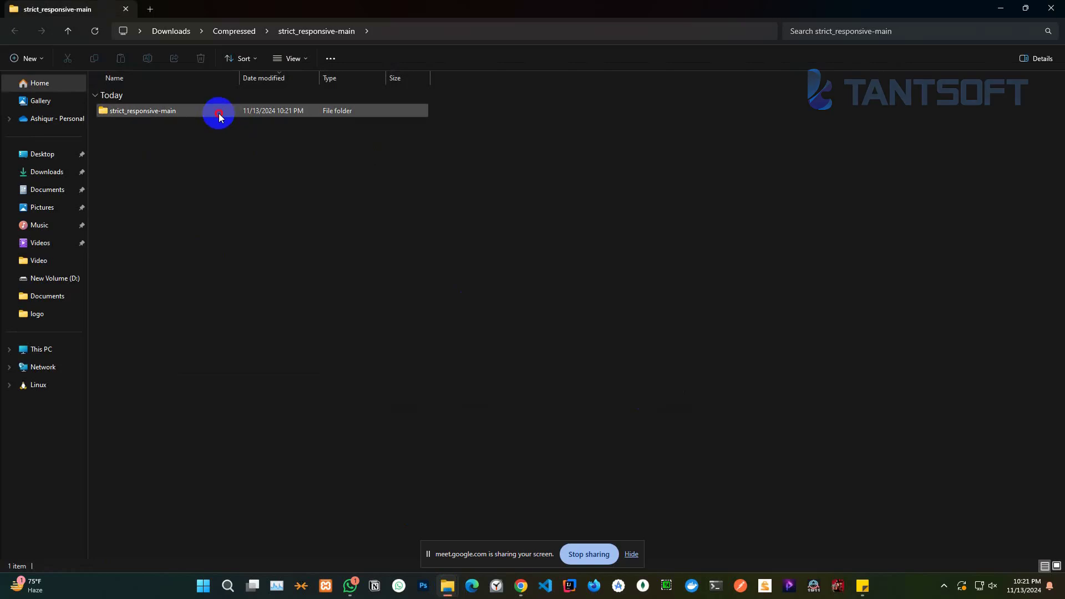
Look through the contents of the inner strict_responsive-main folder and go back to its parent folder
double_click(219, 113)
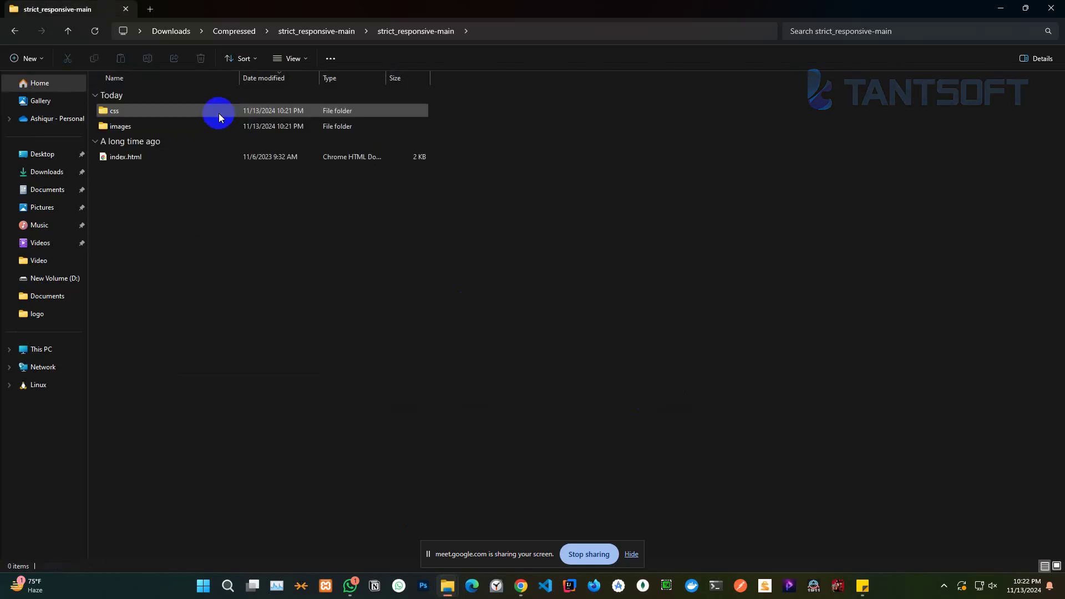
left_click(68, 34)
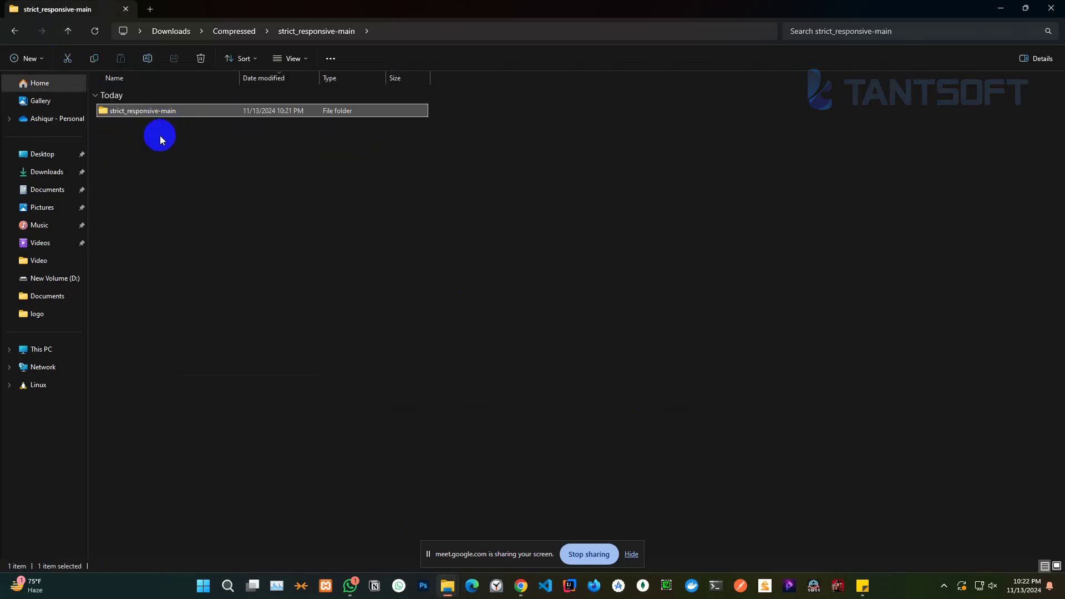
double_click(131, 111)
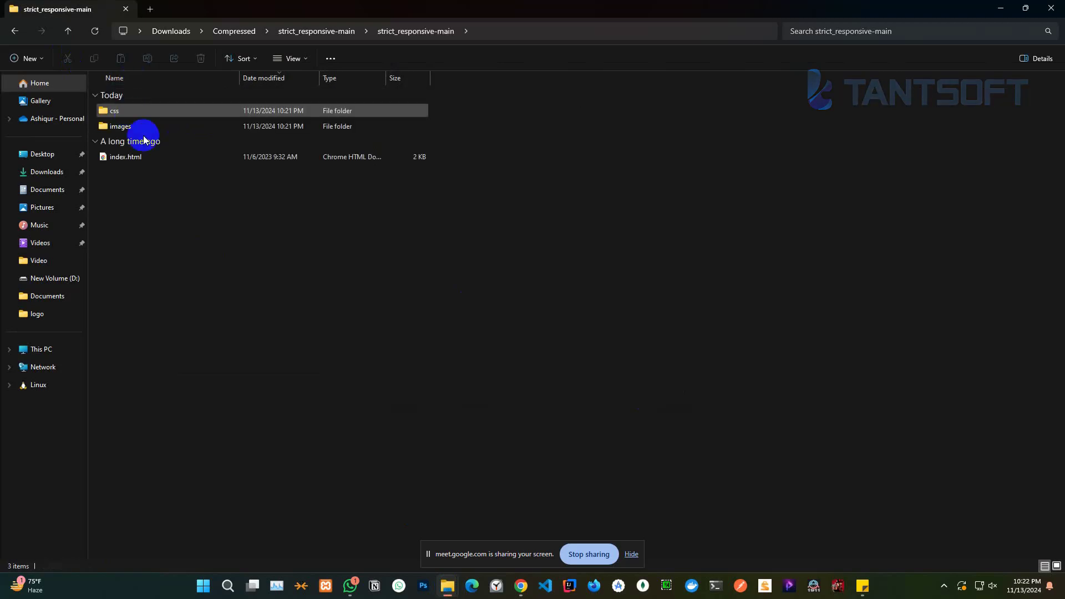
left_click(67, 34)
Compress the inner strict_responsive-main folder into a ZIP file and select the new archive
right_click(147, 113)
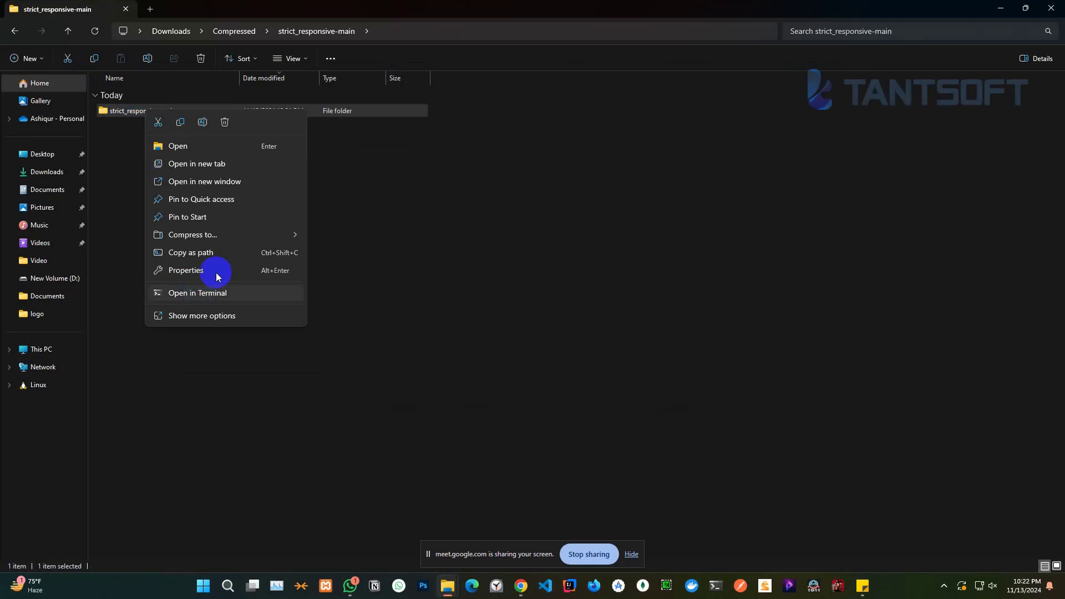
mouse_move(304, 236)
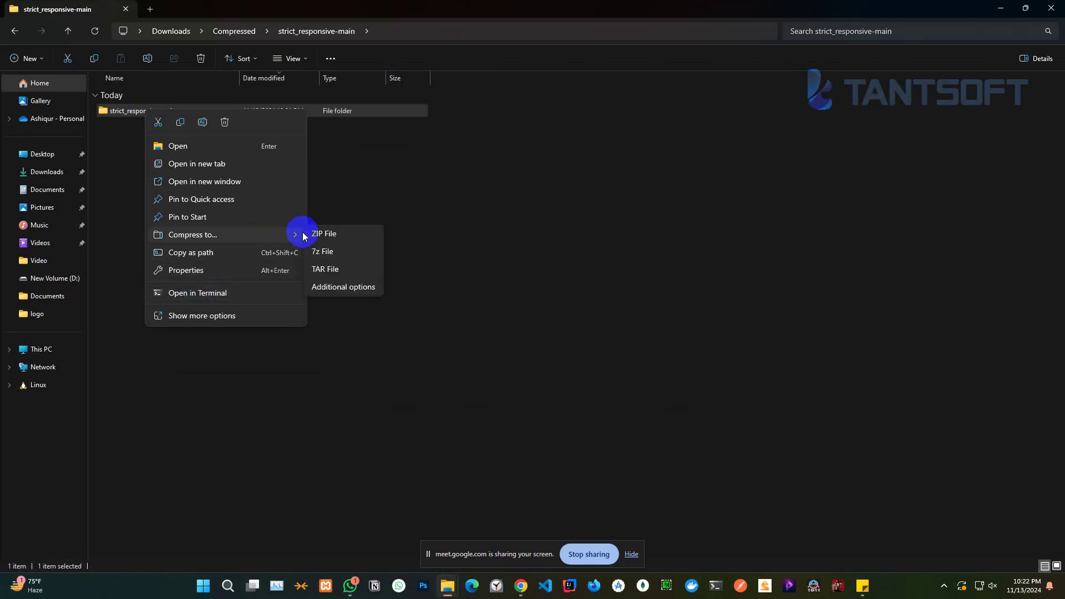
left_click(342, 238)
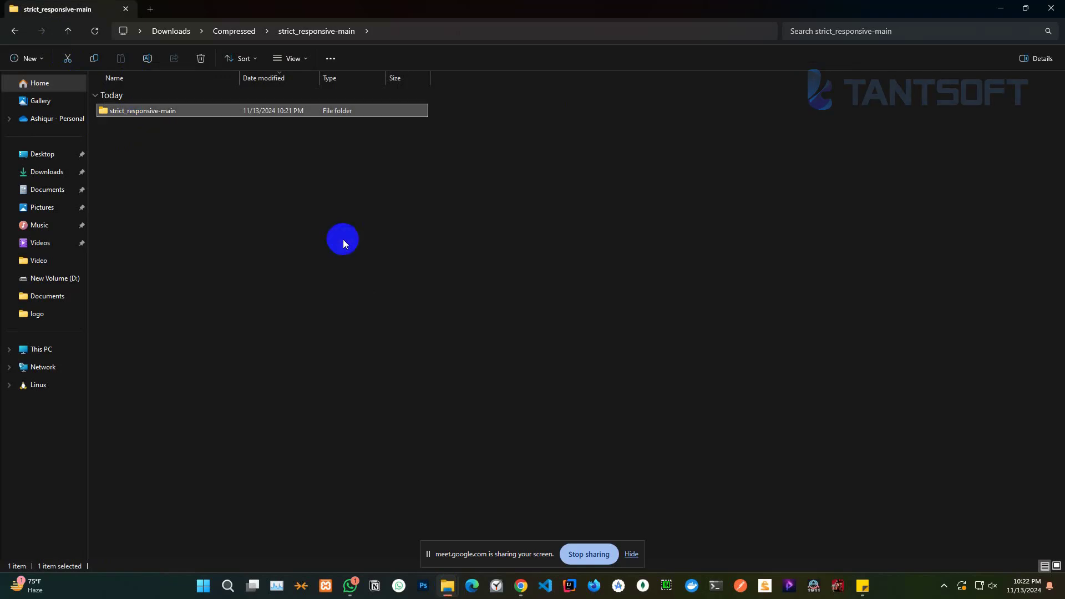
left_click(142, 190)
left_click(193, 111)
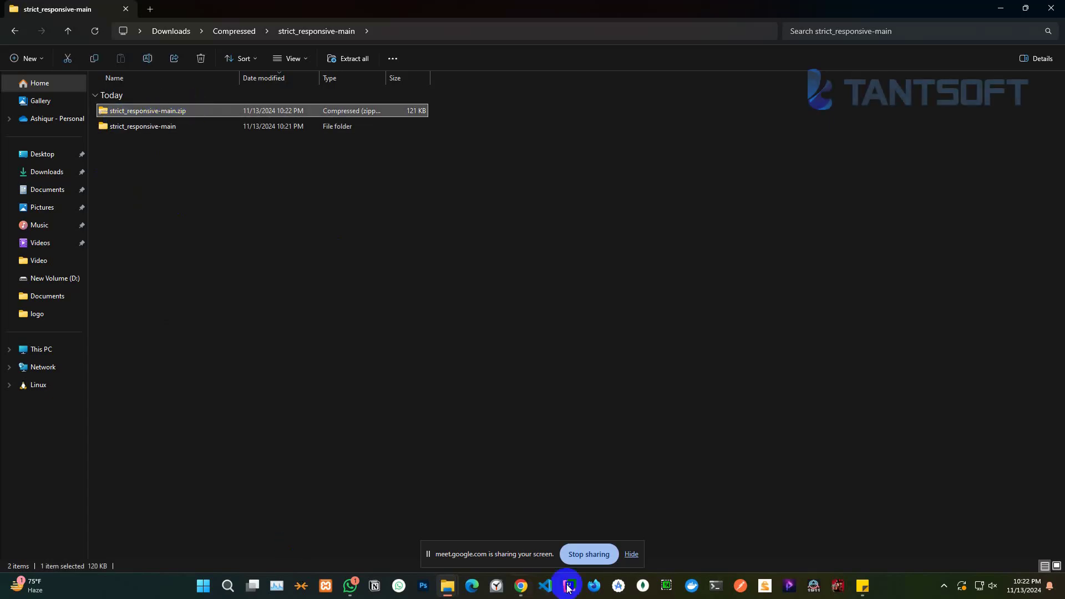
mouse_move(531, 592)
left_click(487, 549)
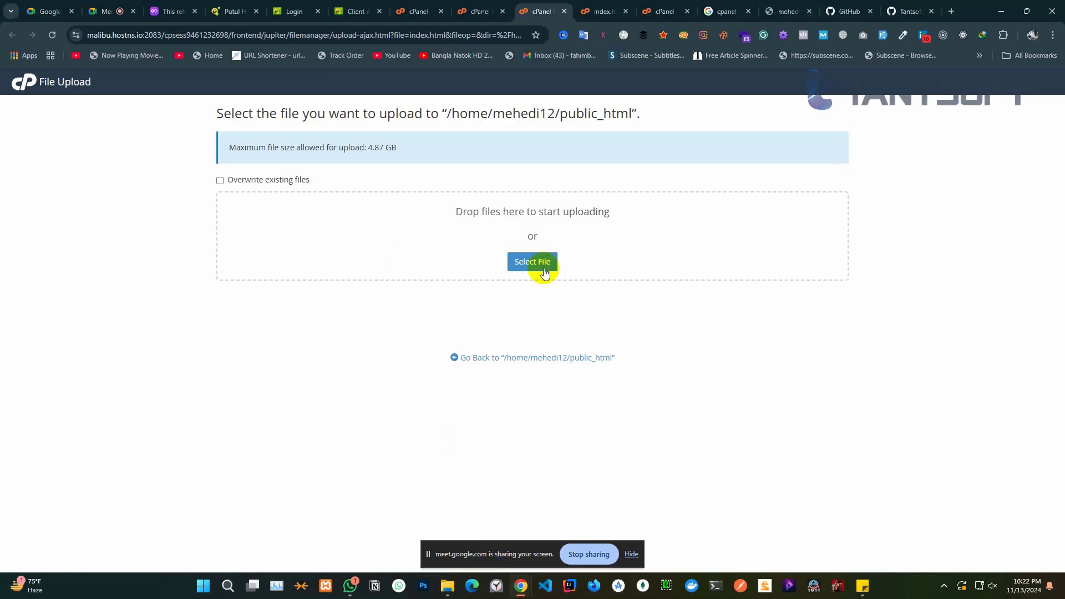
left_click(541, 265)
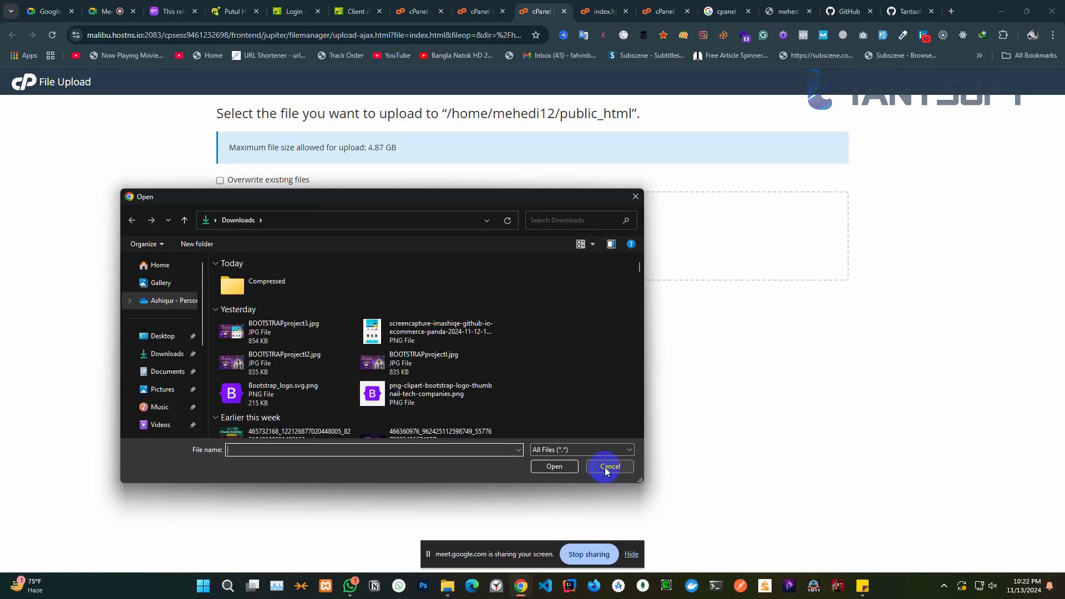
left_click(604, 465)
Upload strict_responsive-main.zip from the Downloads\Compressed folder to public_html and go back to the public_html file listing
mouse_move(438, 591)
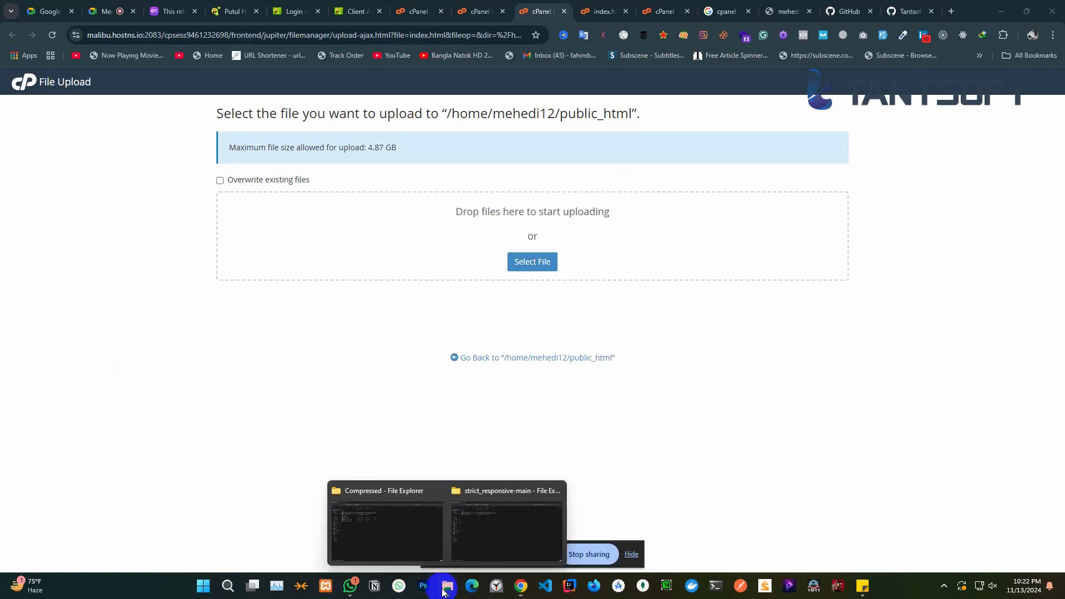
left_click(396, 537)
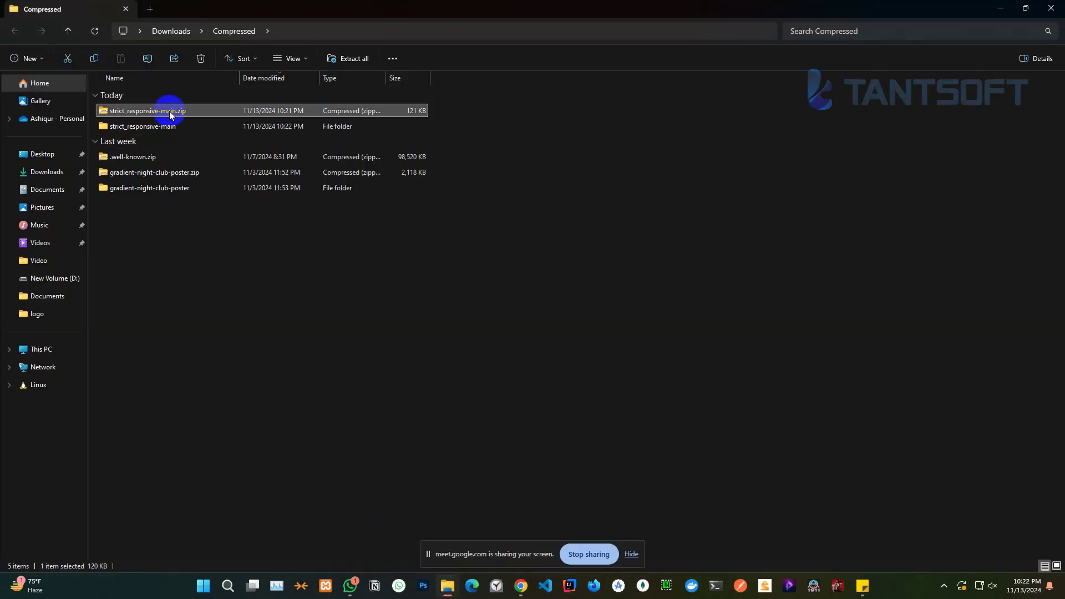
left_click(169, 111)
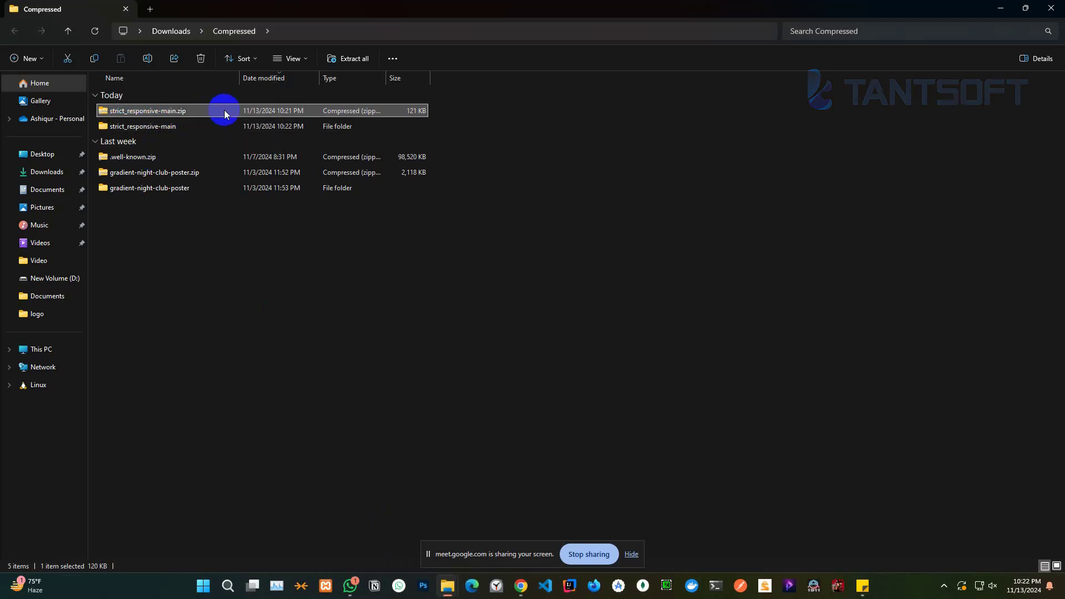
left_click_drag(224, 115, 499, 244)
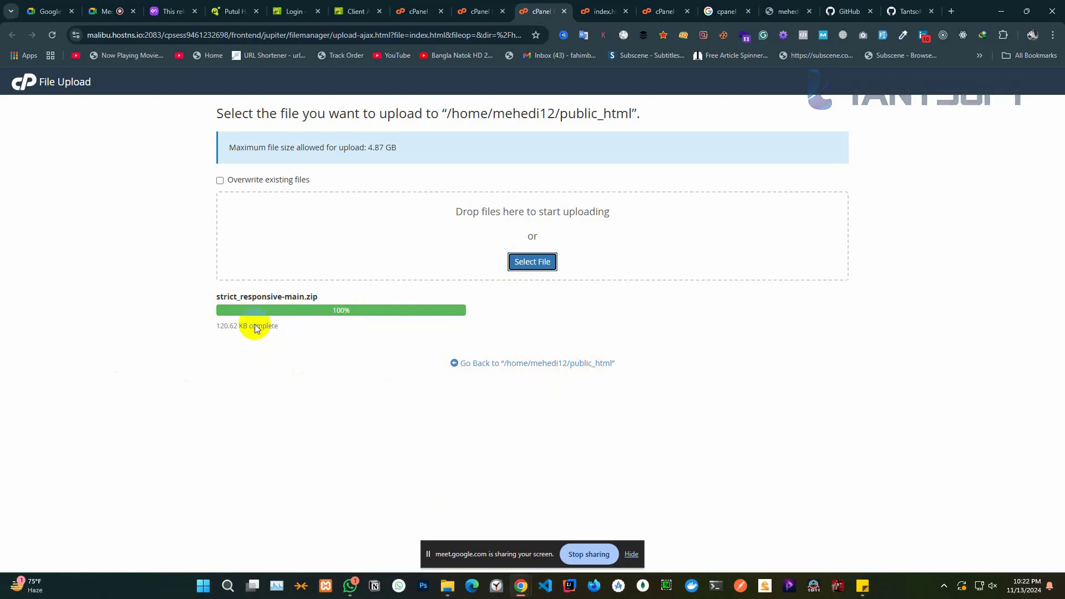
left_click(504, 363)
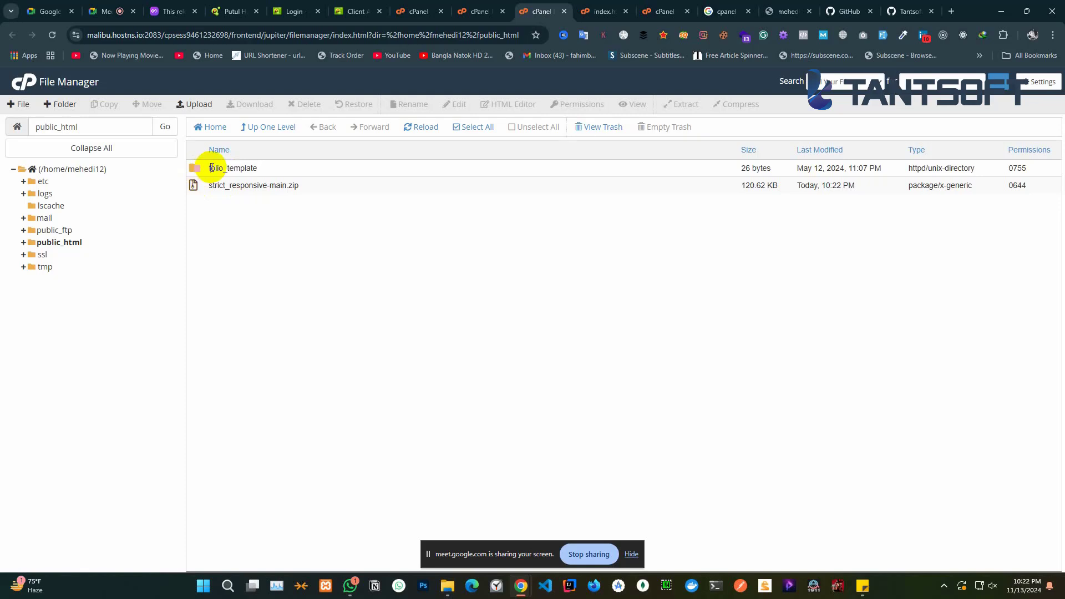
Extract strict_responsive-main.zip into /public_html and dismiss the extraction results
left_click(274, 186)
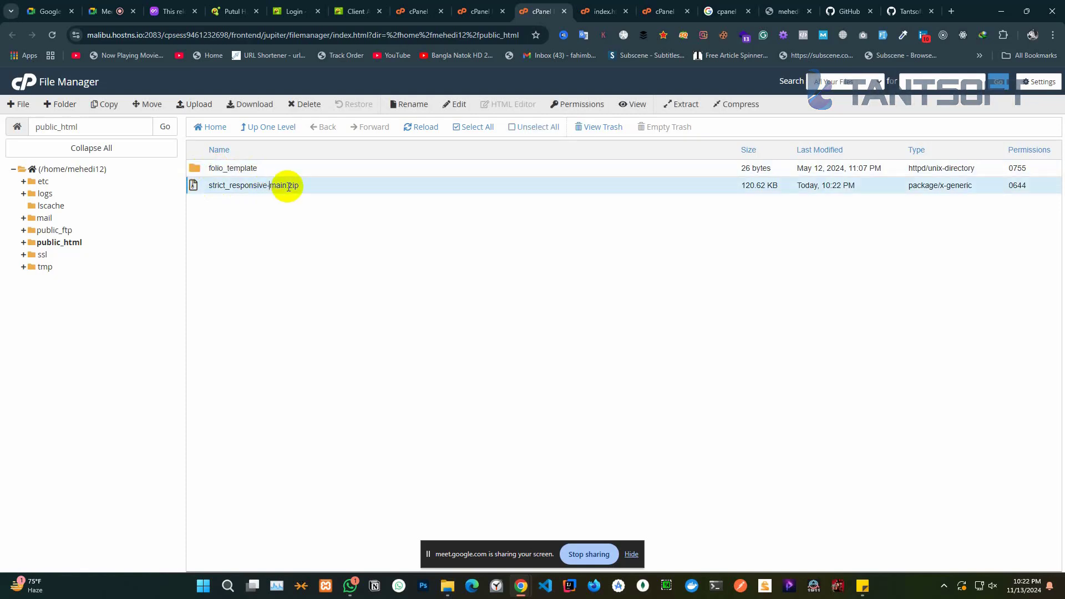
right_click(240, 187)
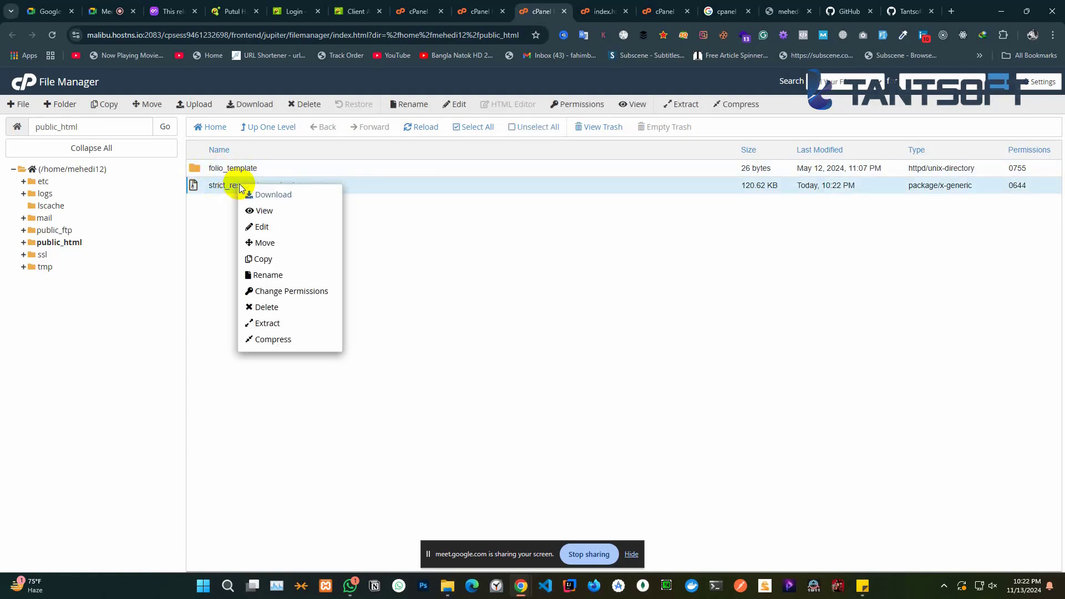
left_click(267, 324)
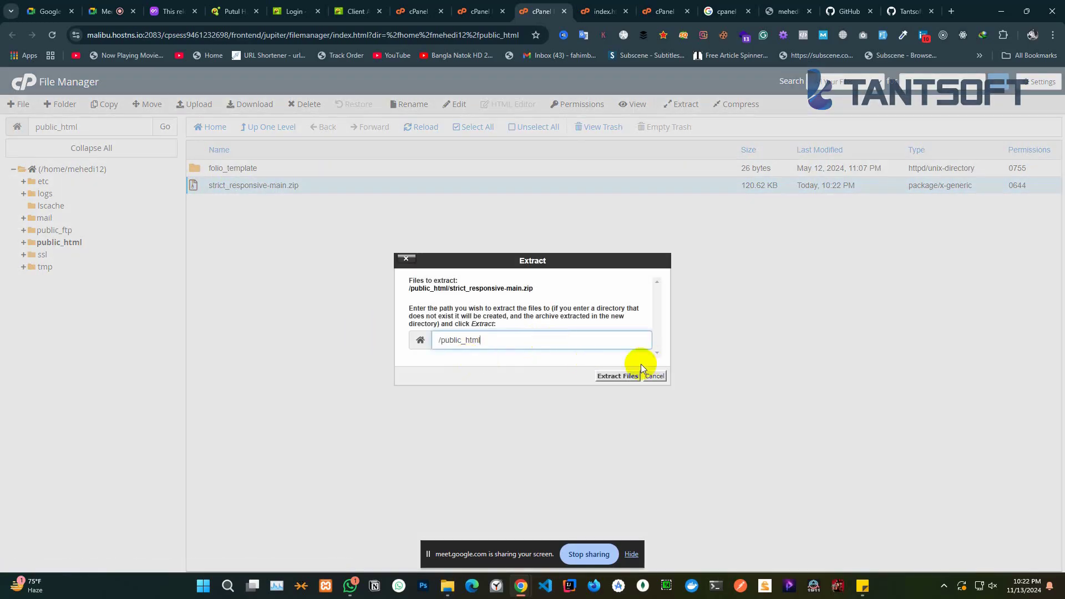
left_click(616, 378)
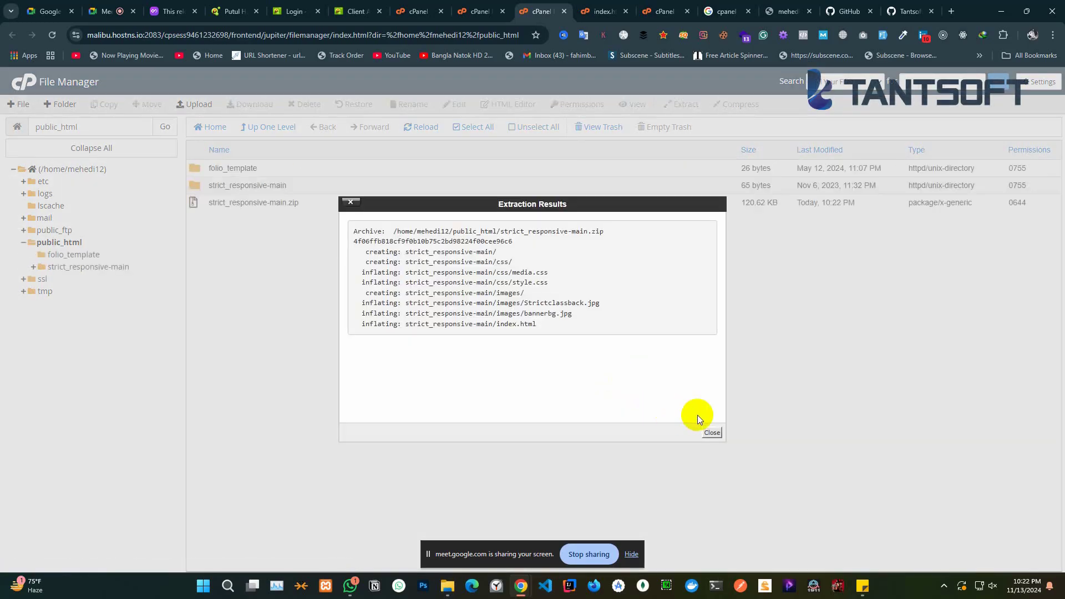
left_click(712, 433)
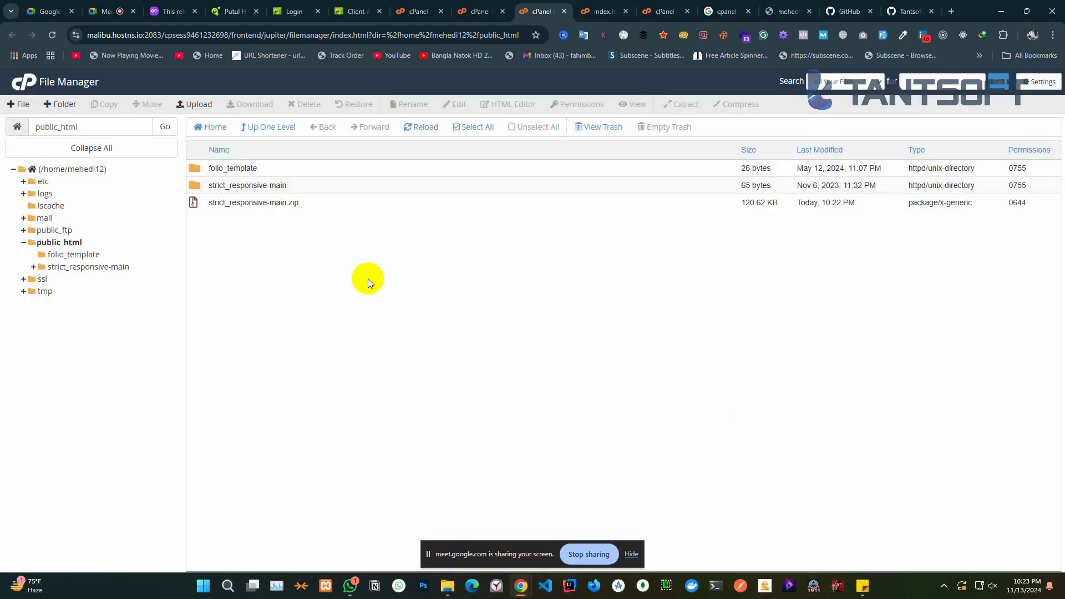
Move the strict_responsive-main.zip archive in public_html to the trash
left_click(269, 203)
left_click(301, 110)
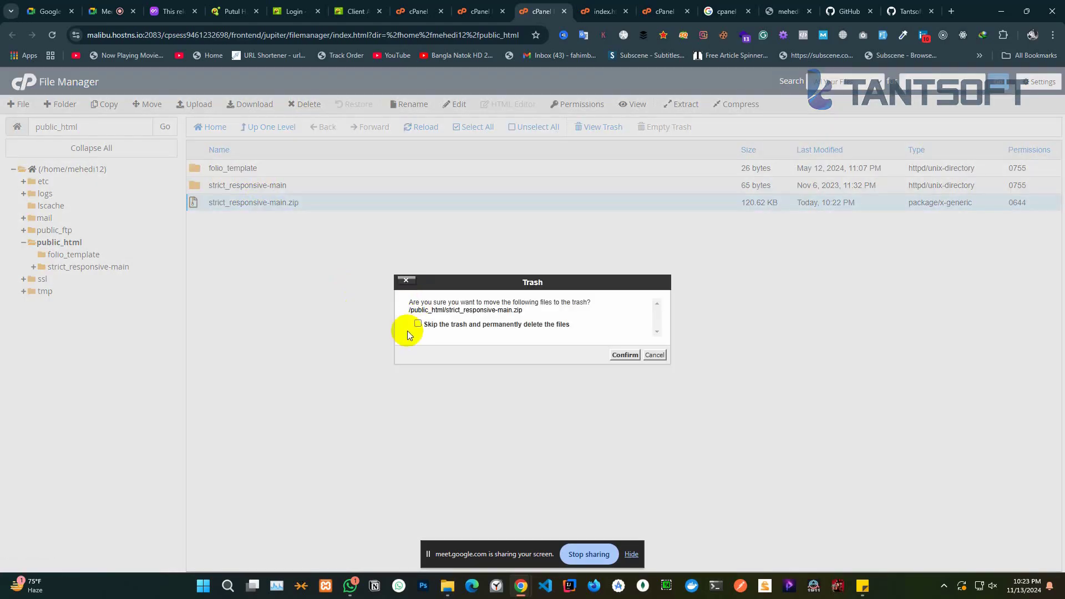
left_click(623, 355)
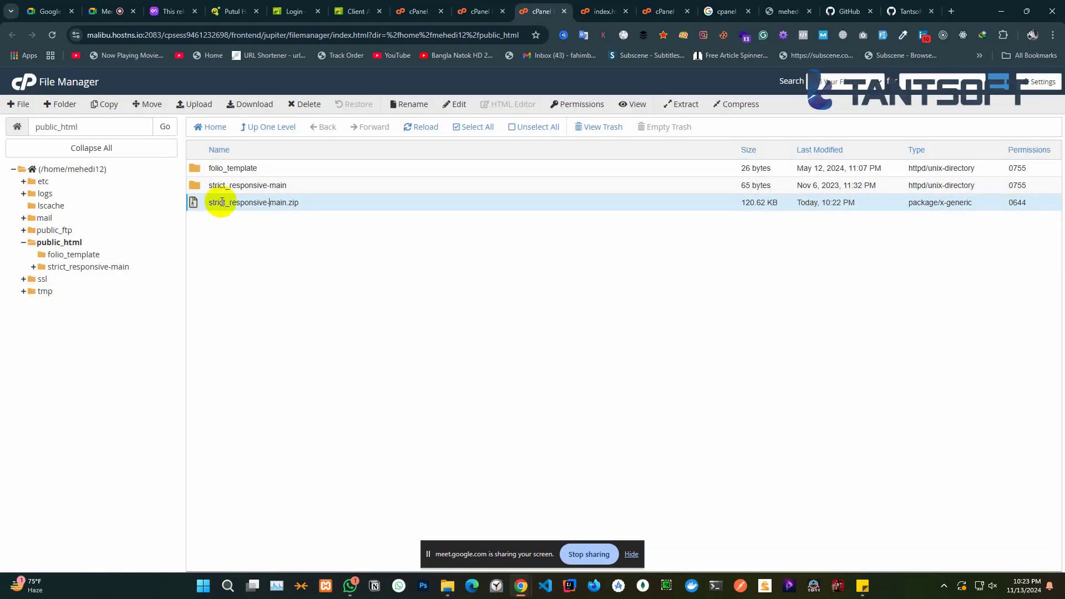
Move css, images and index.html from the strict_responsive-main folder to /public_html/ and go back to the public_html listing
double_click(261, 186)
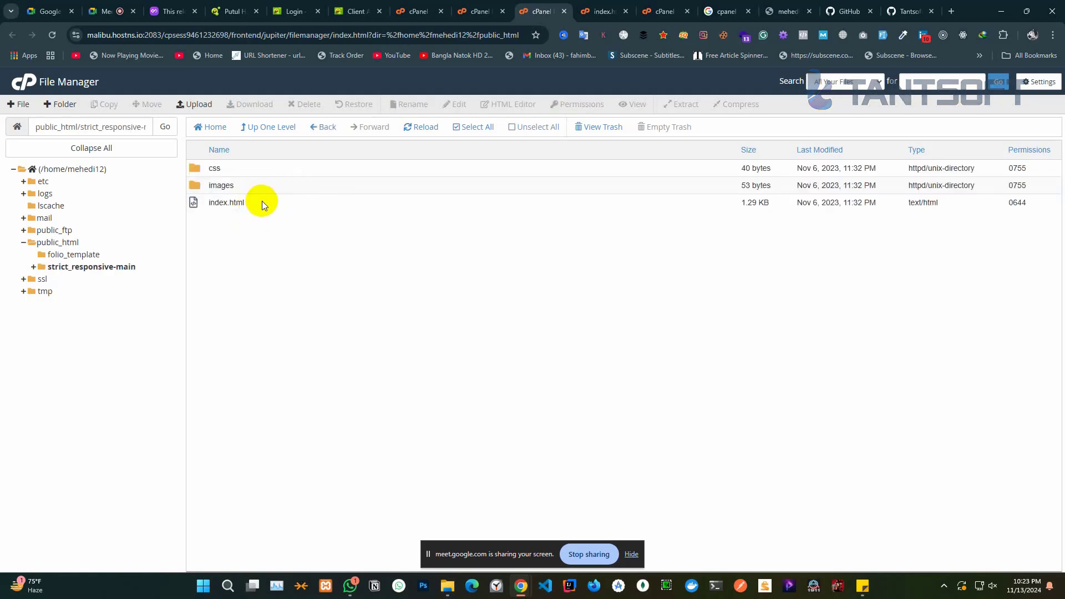
left_click(472, 128)
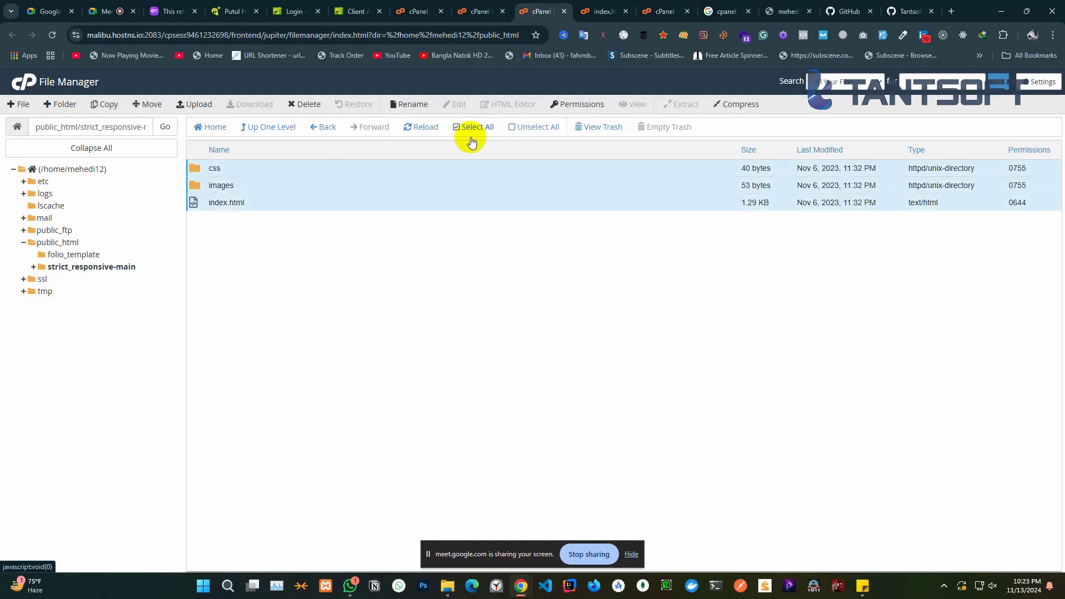
left_click(165, 107)
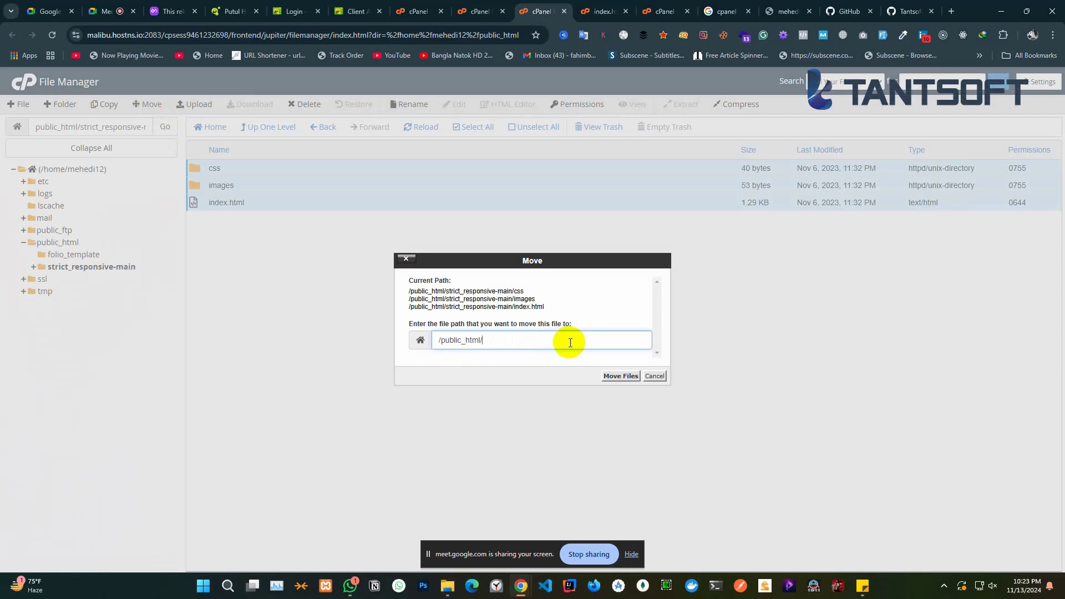
left_click(611, 375)
left_click(65, 246)
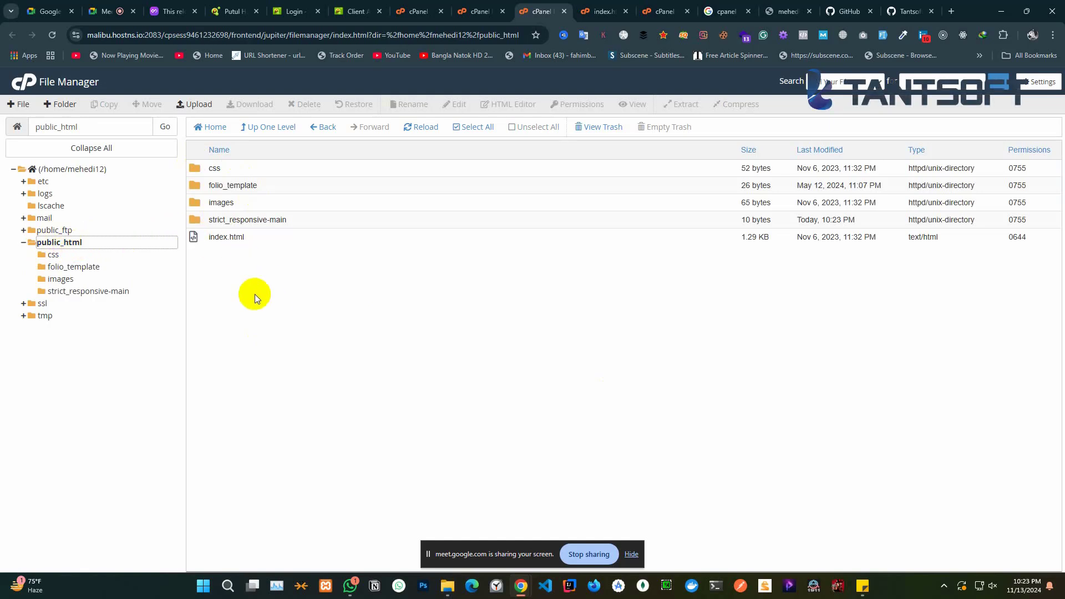
Move the emptied strict_responsive-main folder in public_html to the trash
left_click(238, 221)
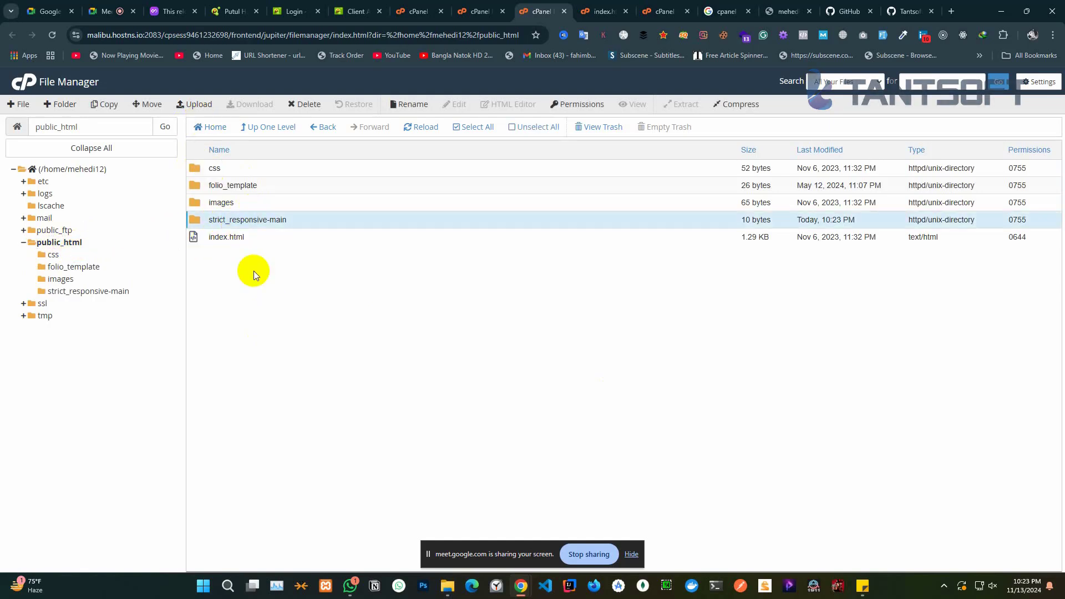
left_click(305, 104)
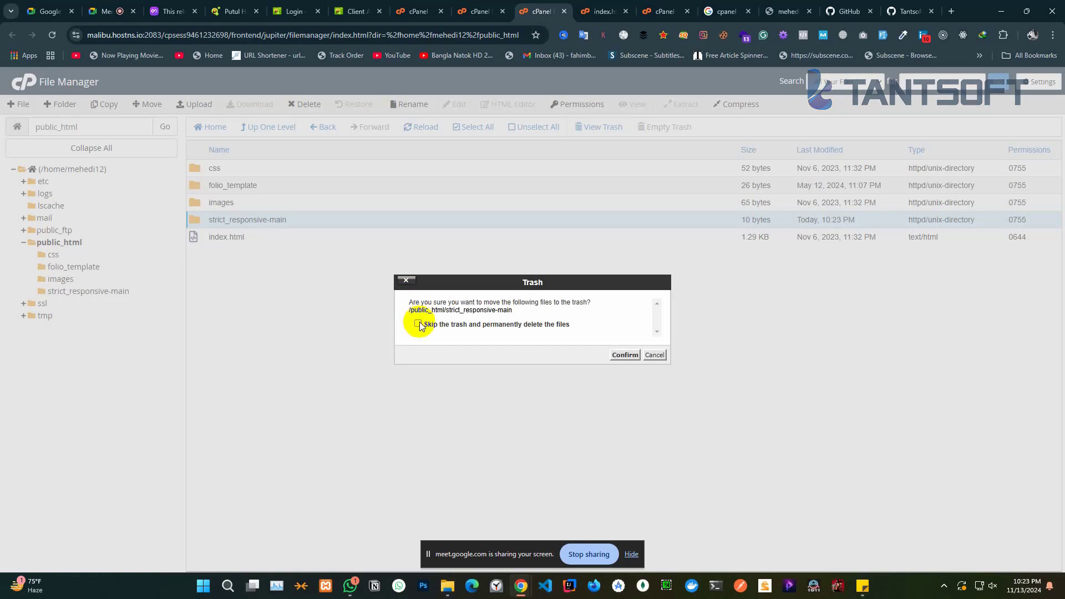
left_click(625, 356)
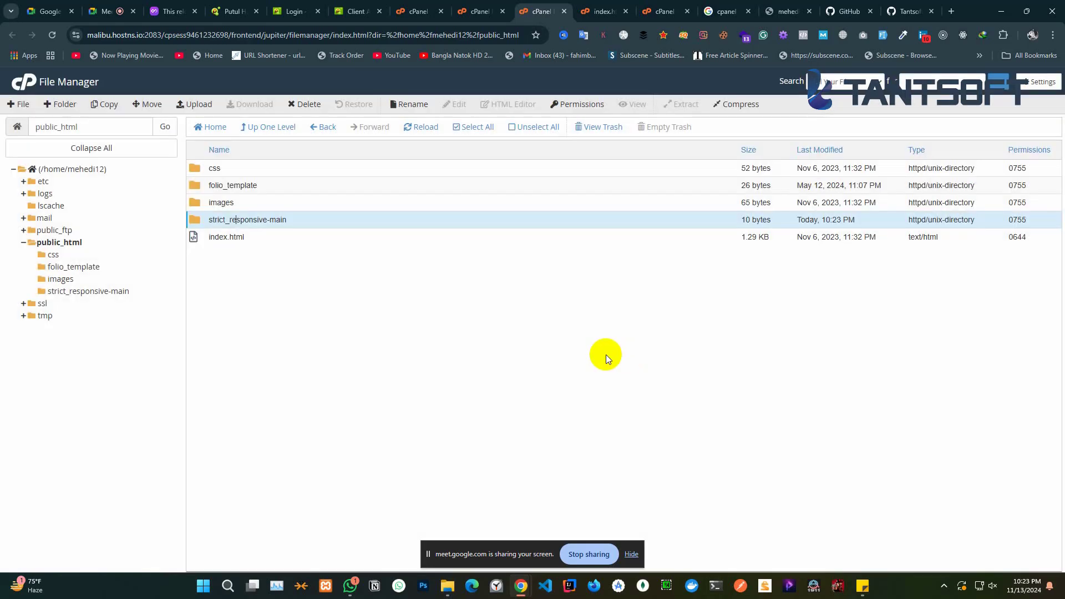
Try to move the folio_template folder in public_html to the trash and dismiss the resulting alert
left_click(234, 186)
left_click(300, 105)
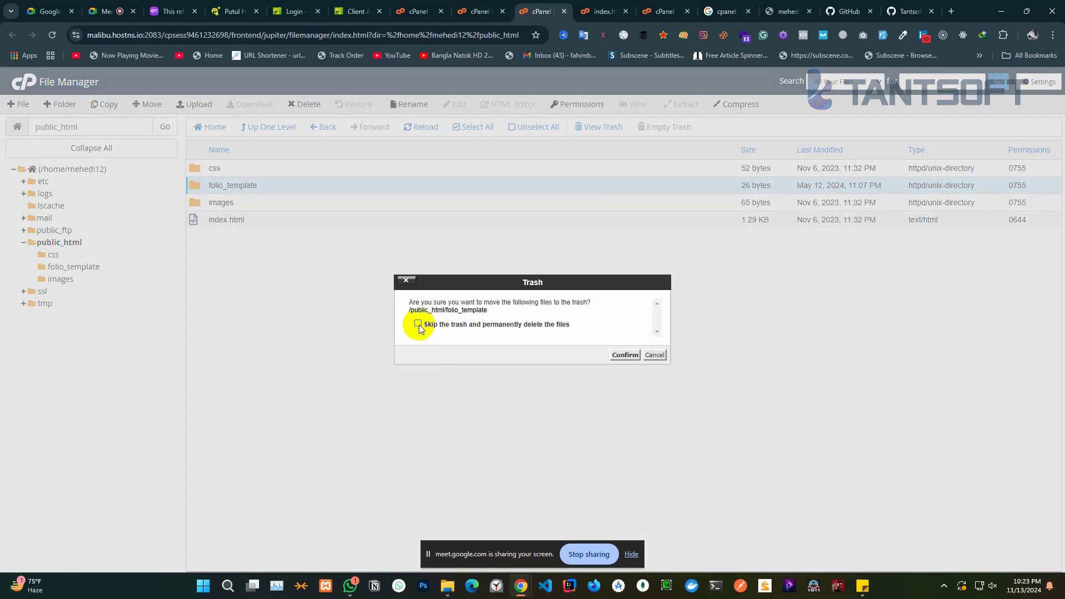
left_click(625, 355)
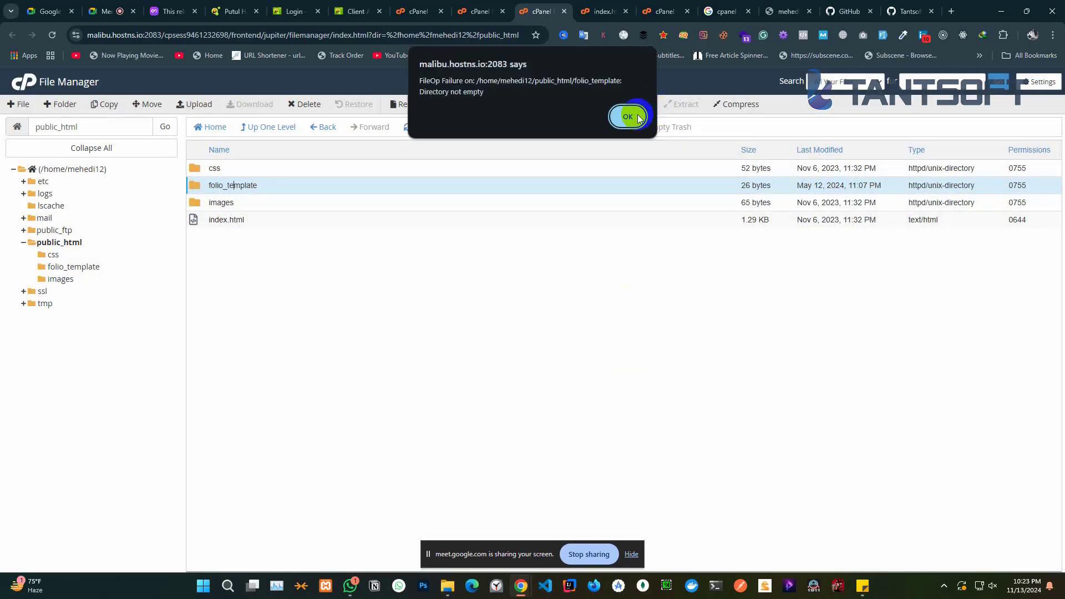
left_click(638, 118)
Switch to the hosted domain's website and reload it to check the newly deployed page
left_click(776, 20)
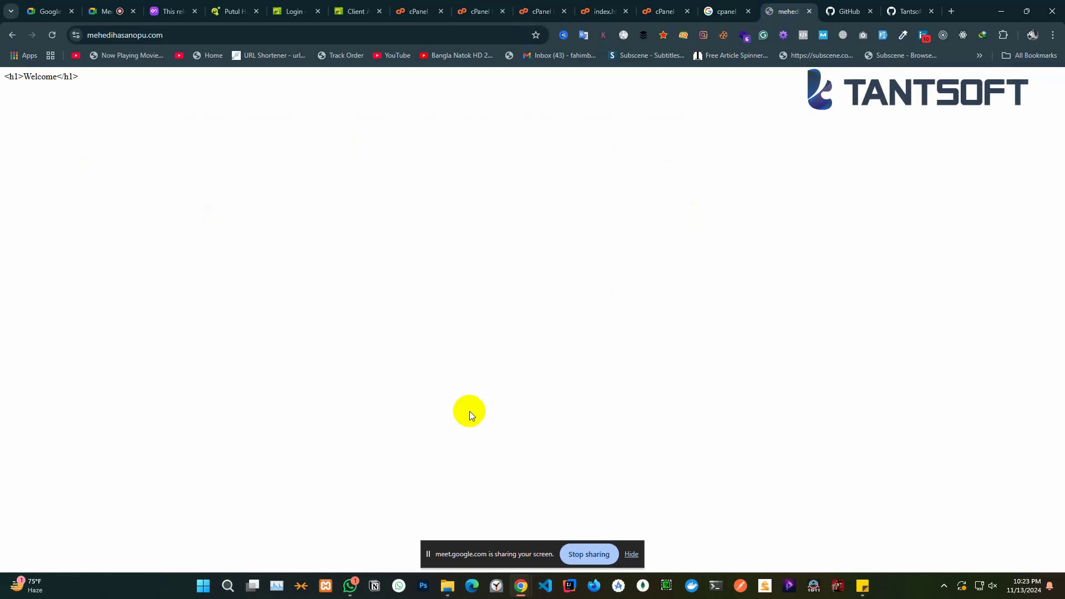
left_click(54, 37)
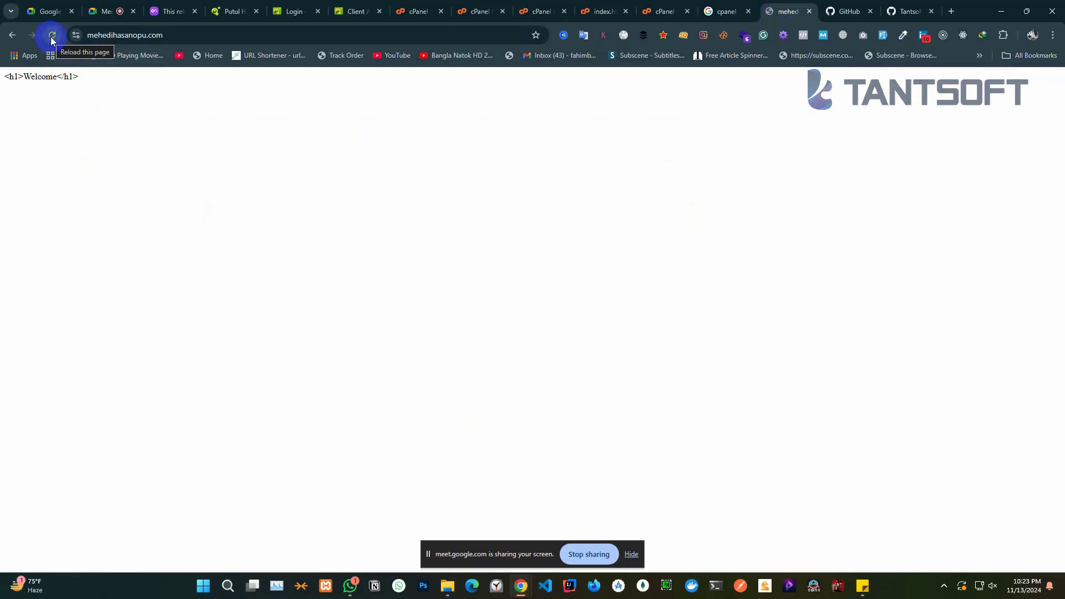
left_click(52, 37)
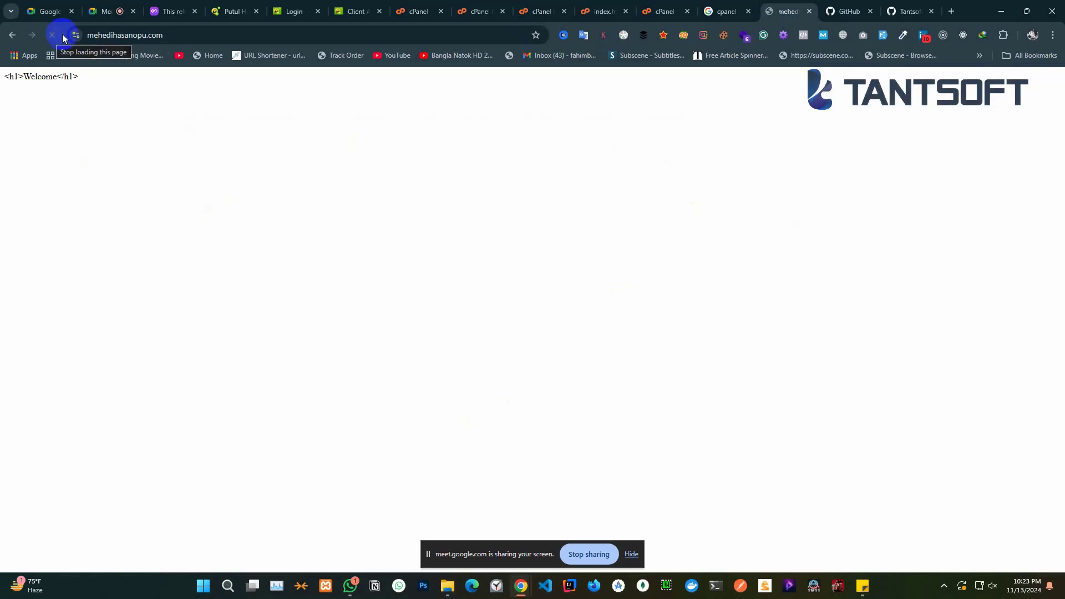
left_click(58, 36)
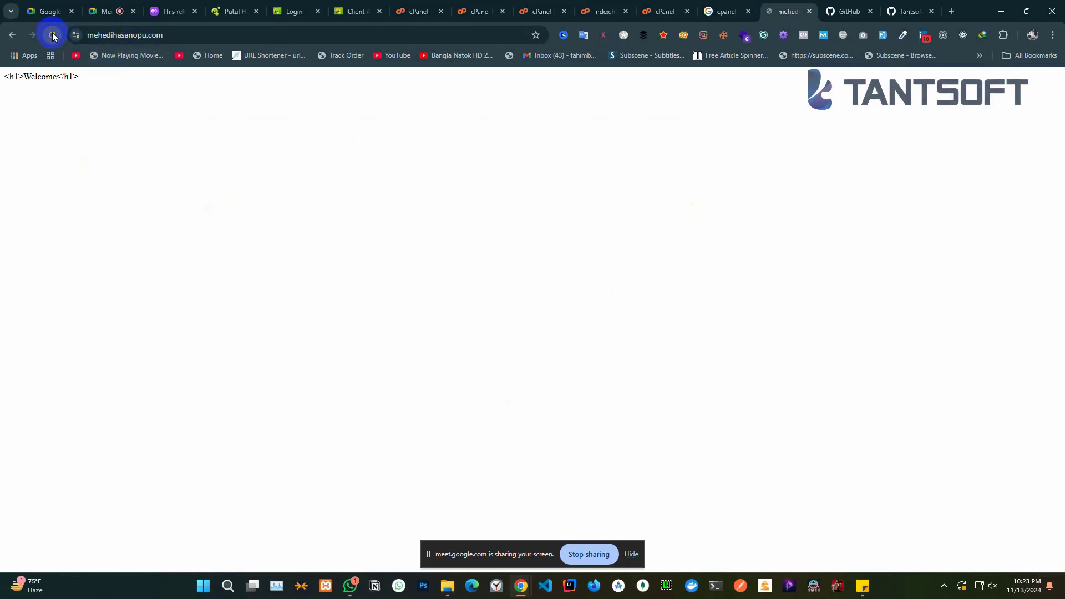
Return to the public_html listing, open index.html in the code editor and save the file
left_click(672, 7)
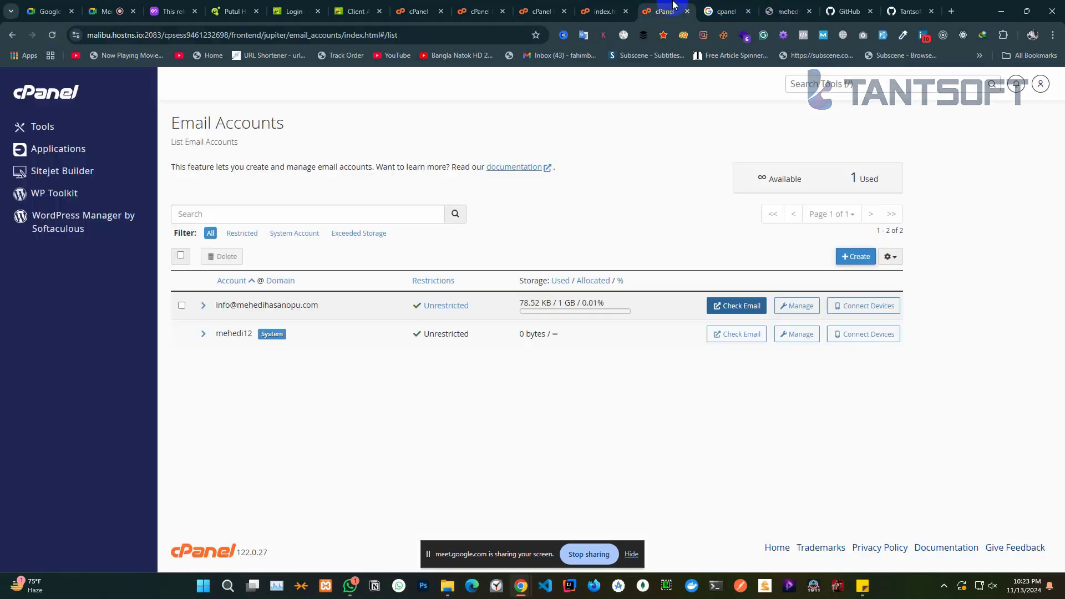
left_click(601, 11)
left_click(539, 11)
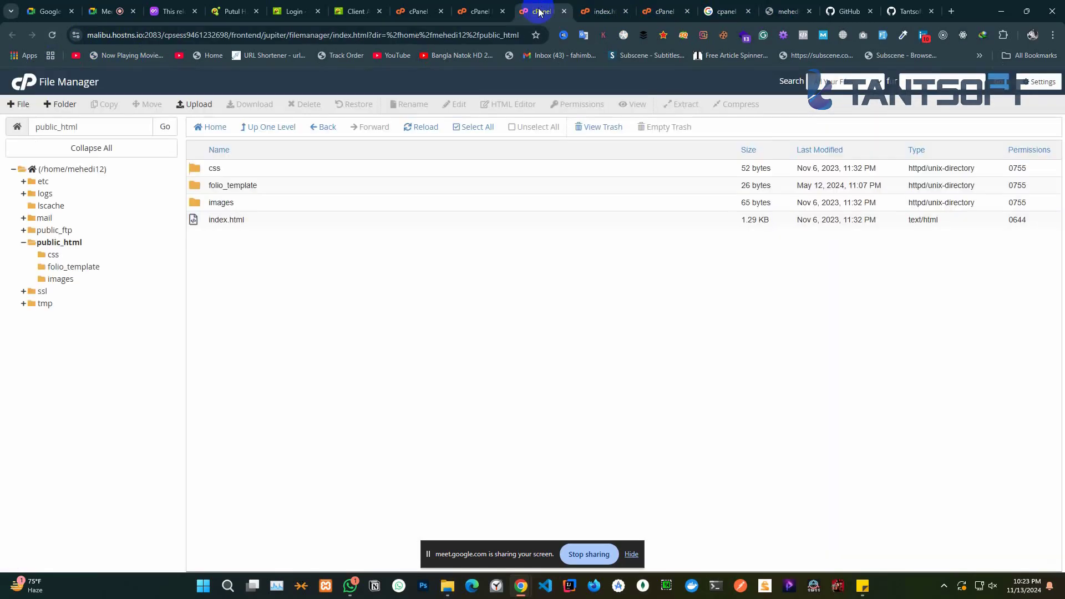
left_click(237, 220)
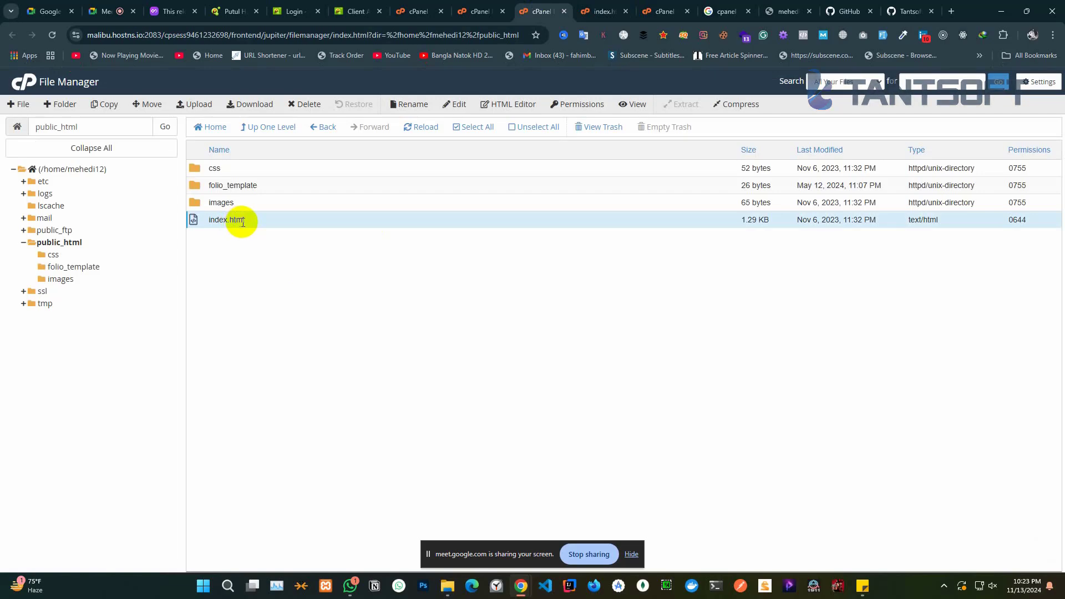
right_click(261, 220)
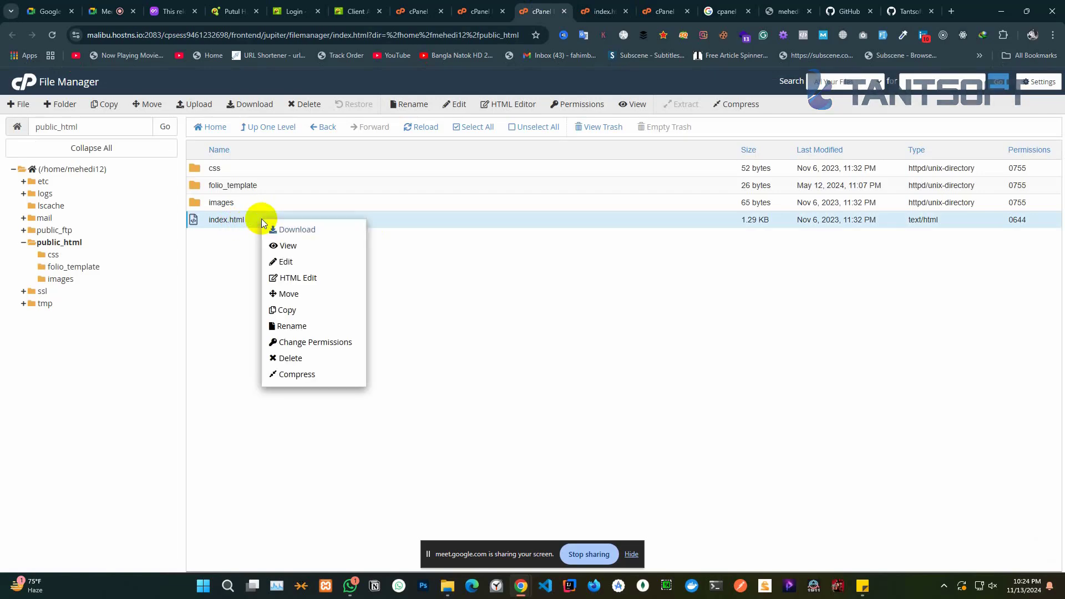
left_click(286, 264)
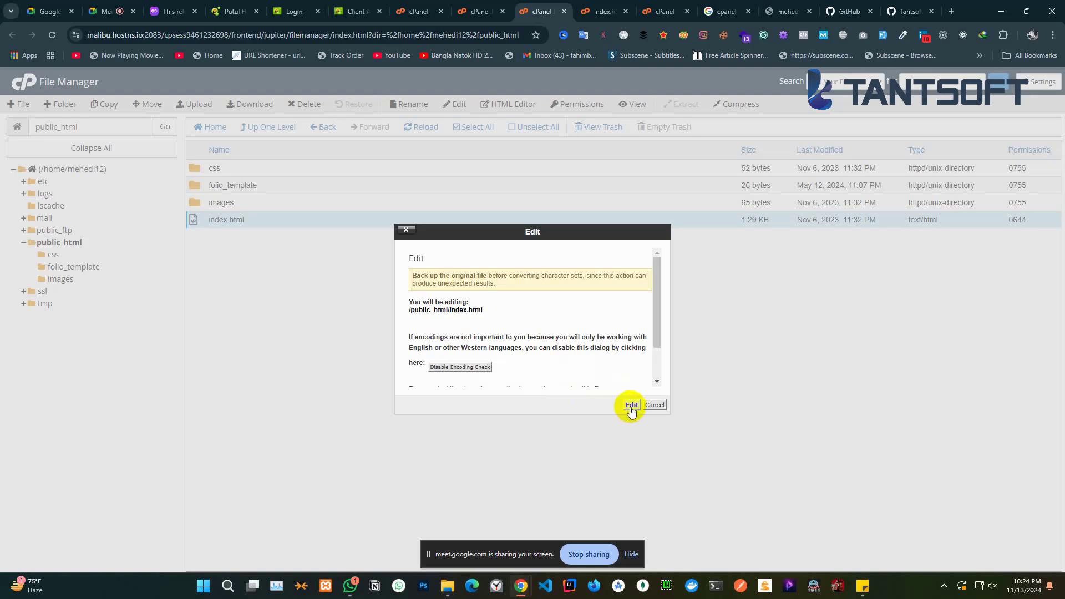
left_click(632, 405)
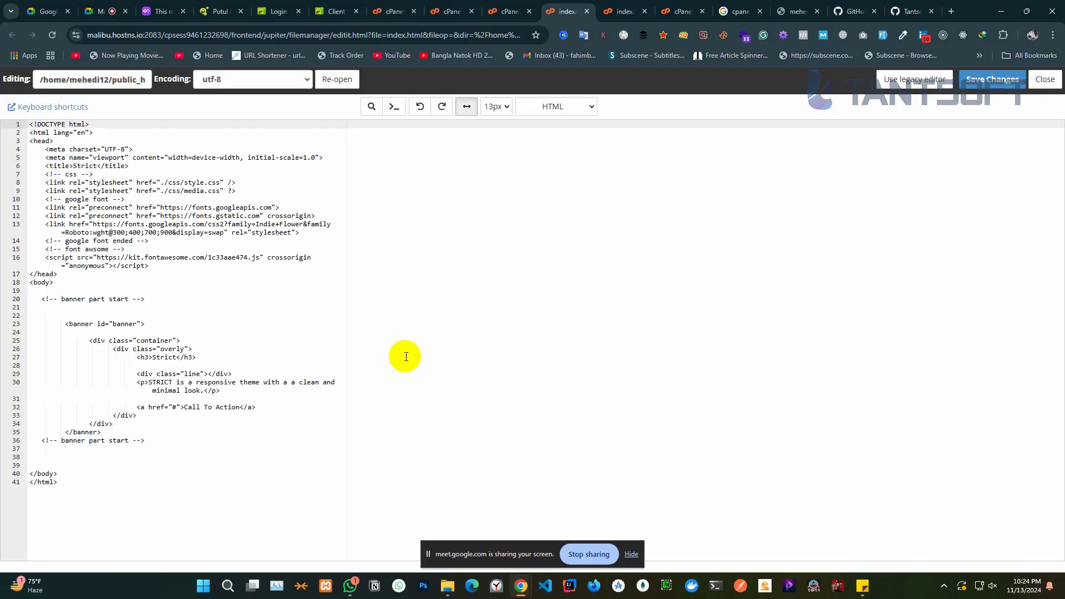
left_click(966, 85)
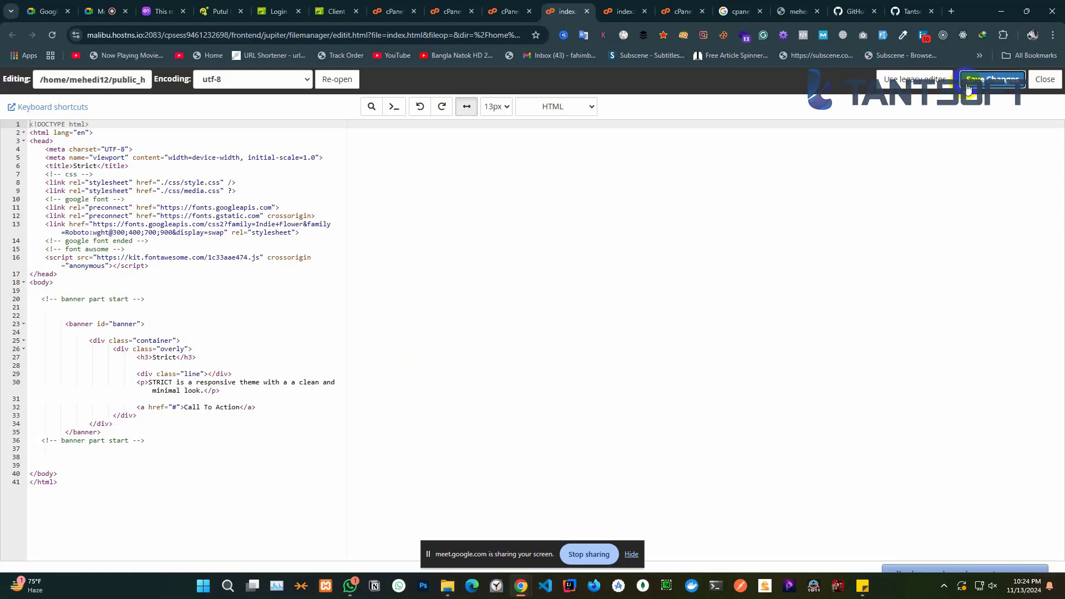
Reload the hosted website, then copy its address and open it in a new incognito window
left_click(794, 11)
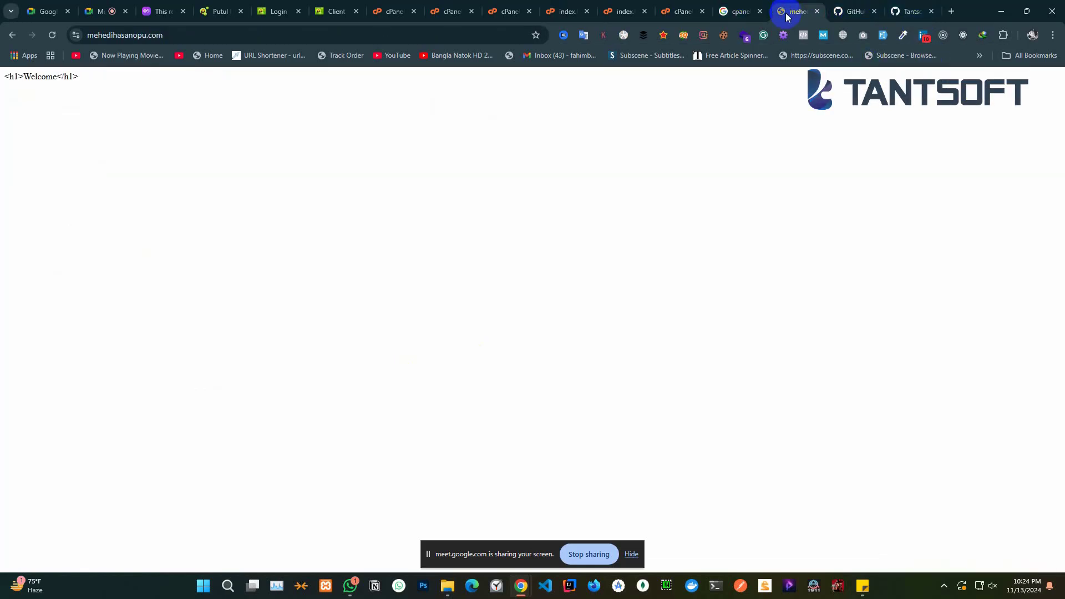
left_click(51, 36)
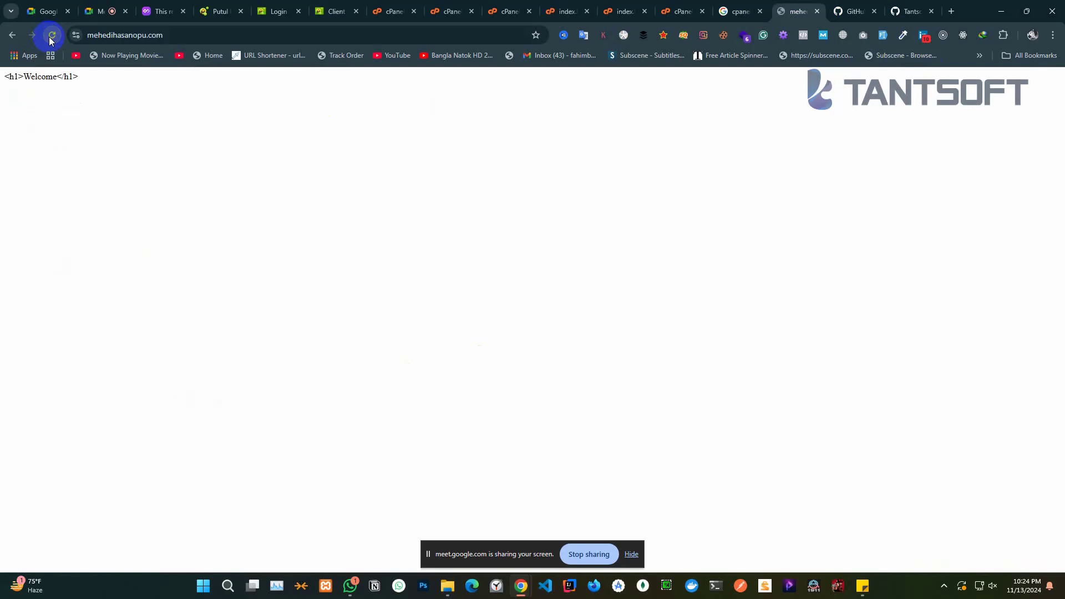
left_click(174, 35)
key("ctrl+c")
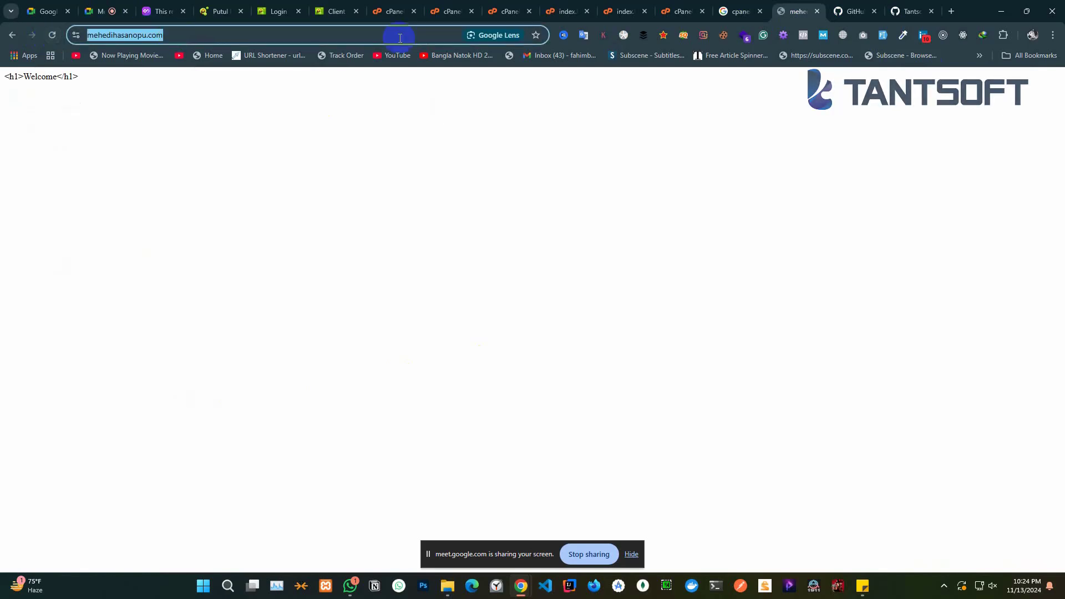
left_click(1053, 34)
left_click(931, 87)
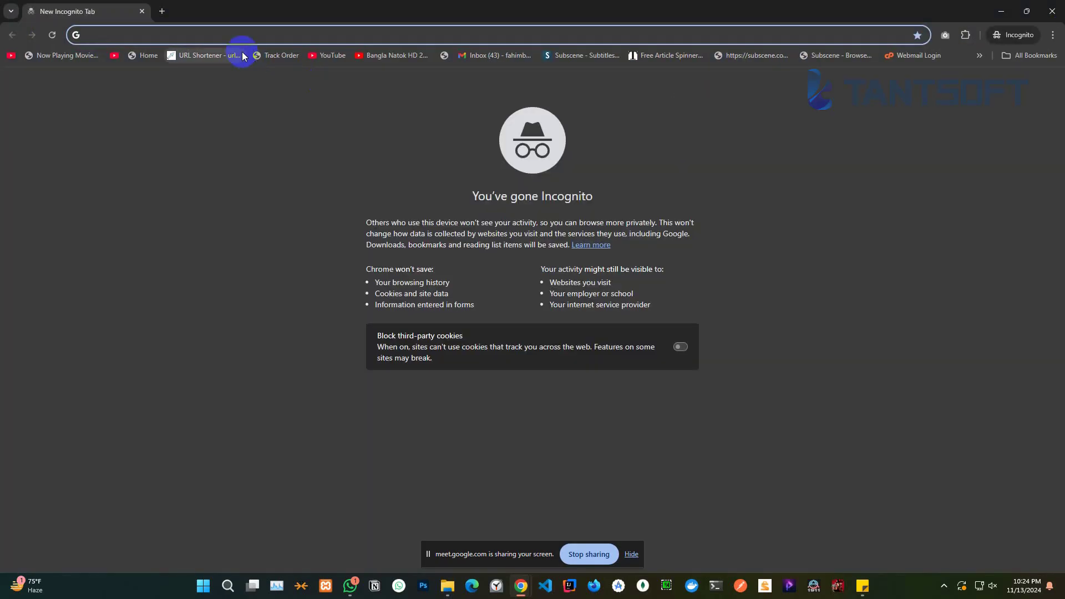
key("ctrl+v")
left_click(174, 59)
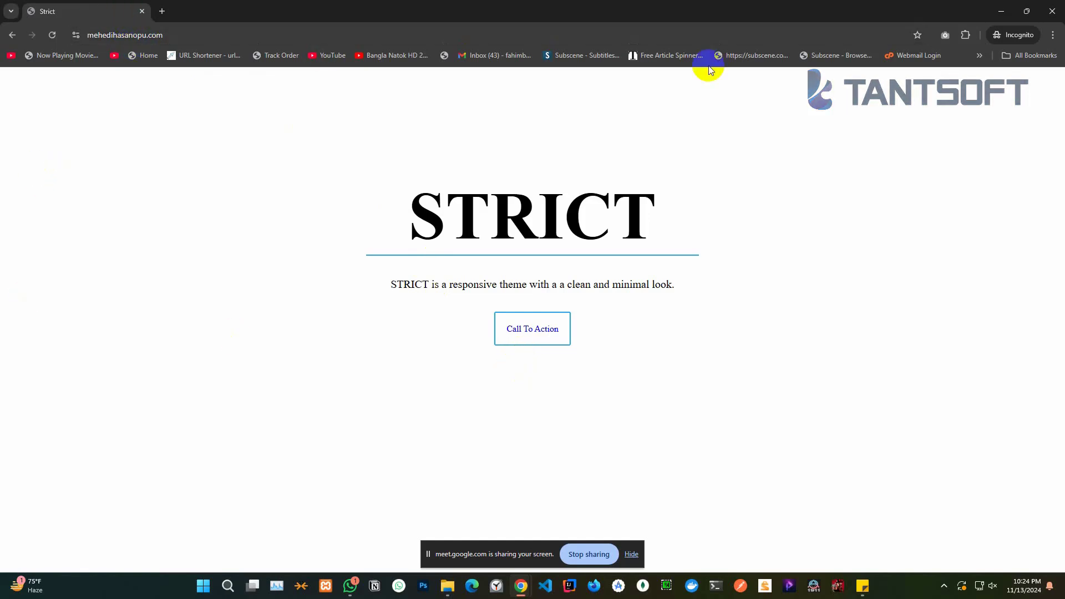
Minimize the incognito window, close the index.html HTML editor and return to the public_html listing in File Manager
left_click(1001, 11)
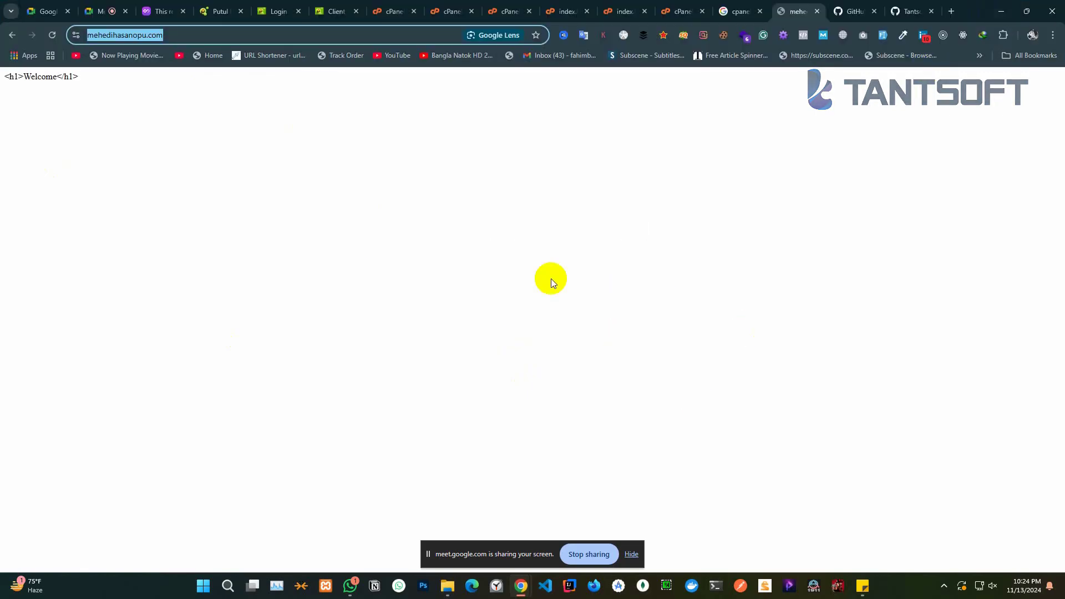
left_click(687, 11)
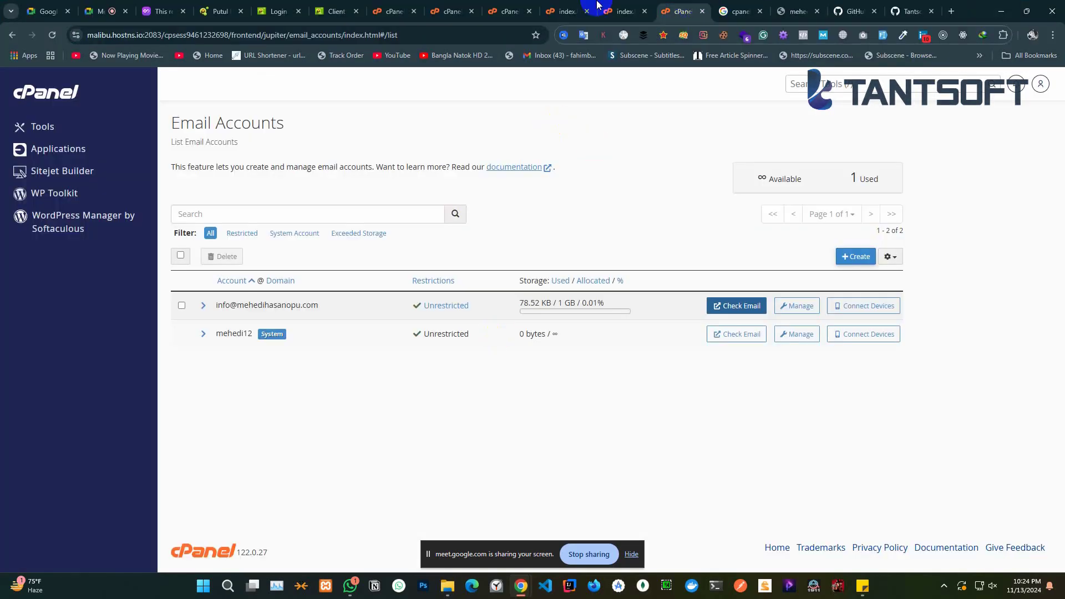
left_click(621, 11)
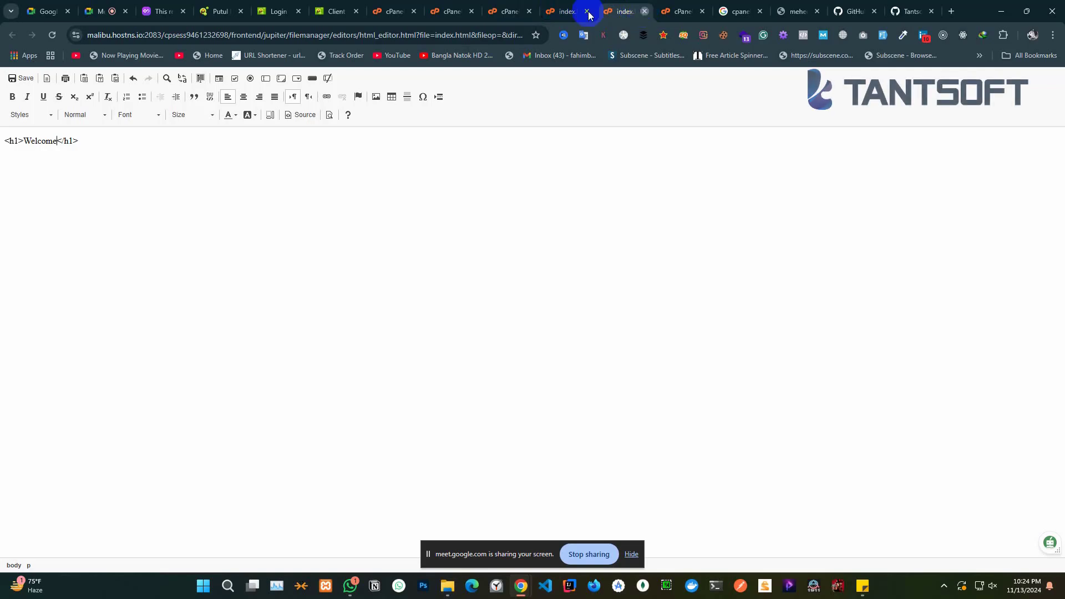
left_click(645, 11)
left_click(531, 6)
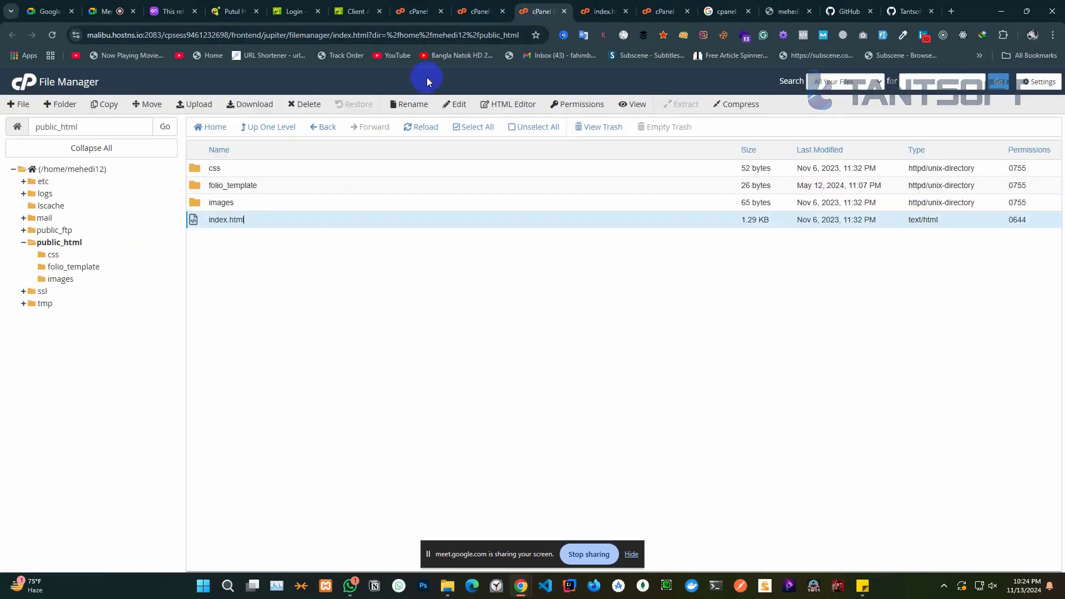
Permanently delete all files and folders in public_html, skipping the trash, and dismiss the resulting alert
left_click(490, 128)
left_click(309, 105)
left_click(418, 335)
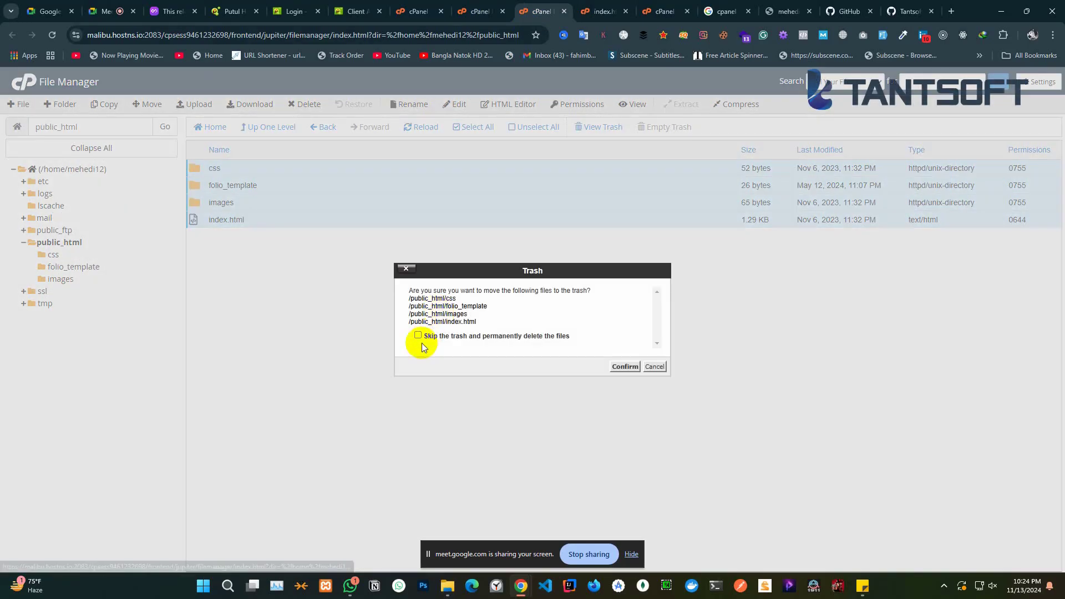
left_click(624, 367)
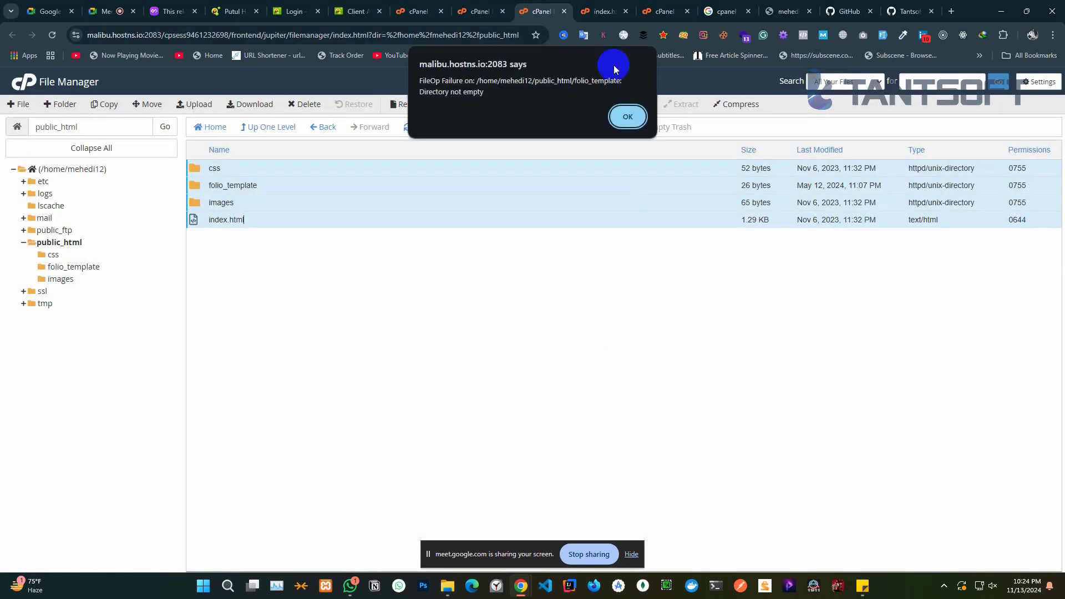
left_click(623, 114)
Search the cPanel tools for "ter", open Terminal past its caution notice and change into the public_html directory
left_click(247, 168)
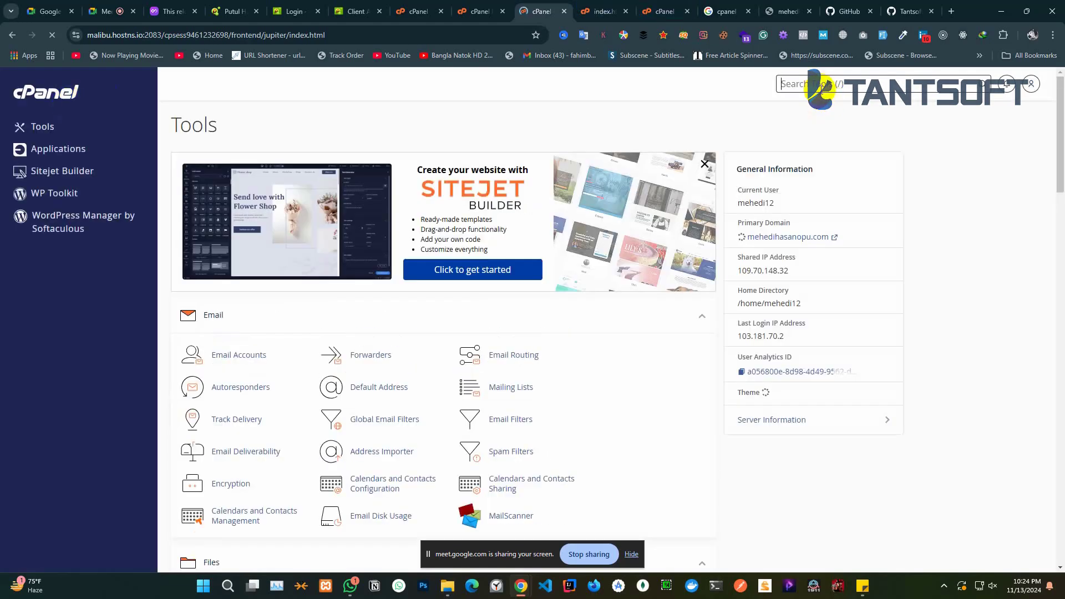
type("ter")
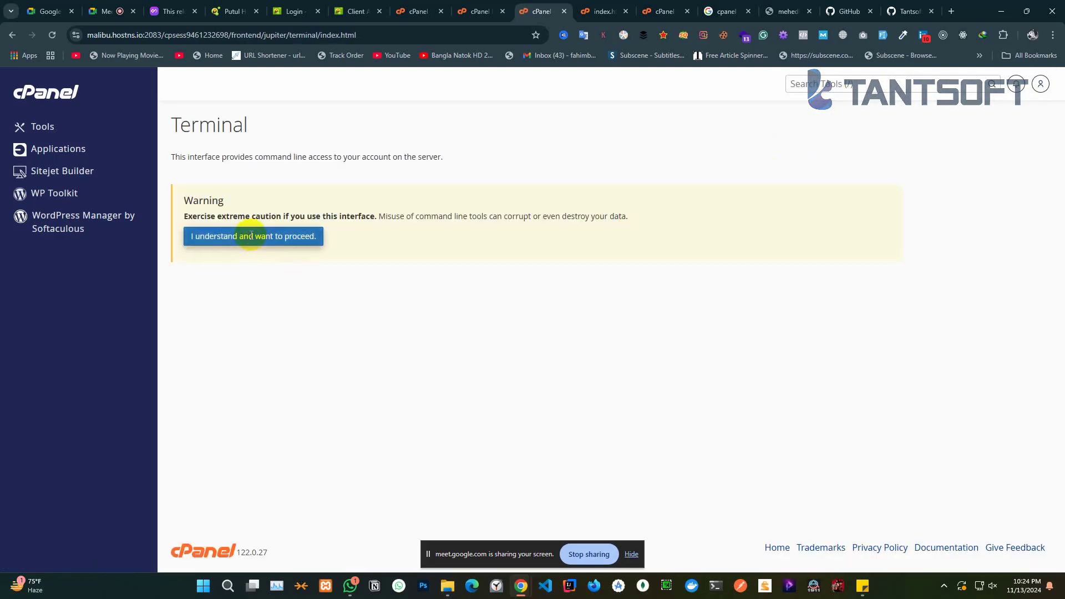
left_click(251, 235)
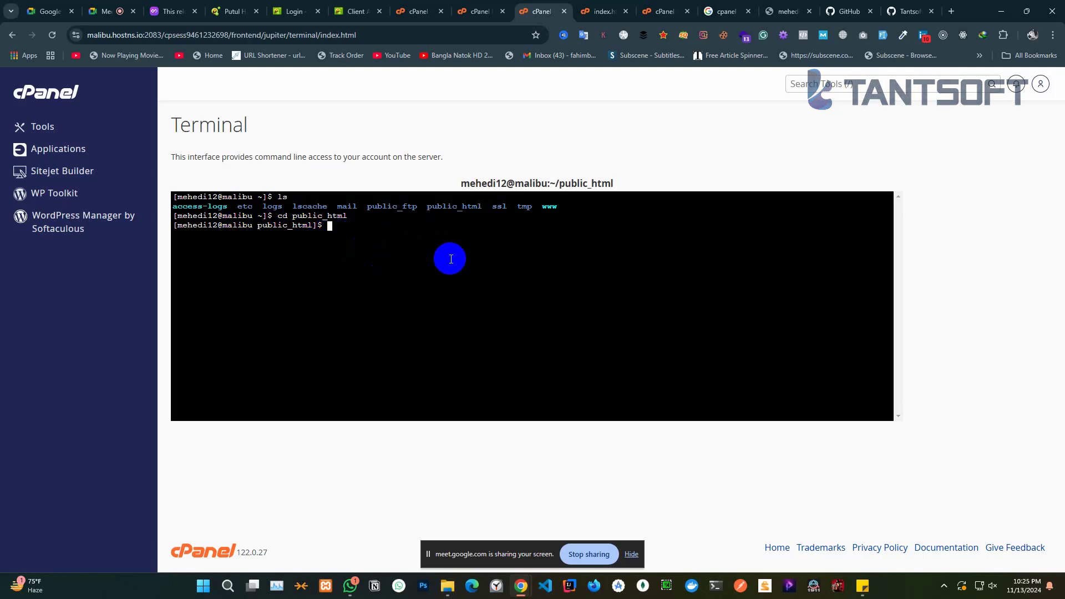
Open Tantsoft's mini_ecommerce repository on GitHub and copy its HTTPS clone URL
left_click(895, 11)
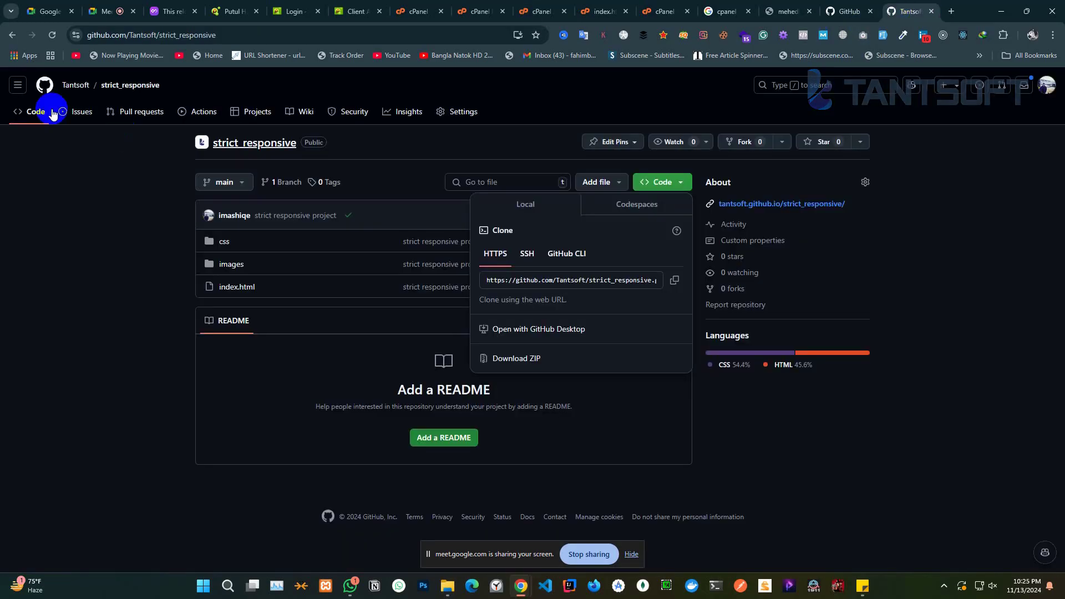
left_click(12, 34)
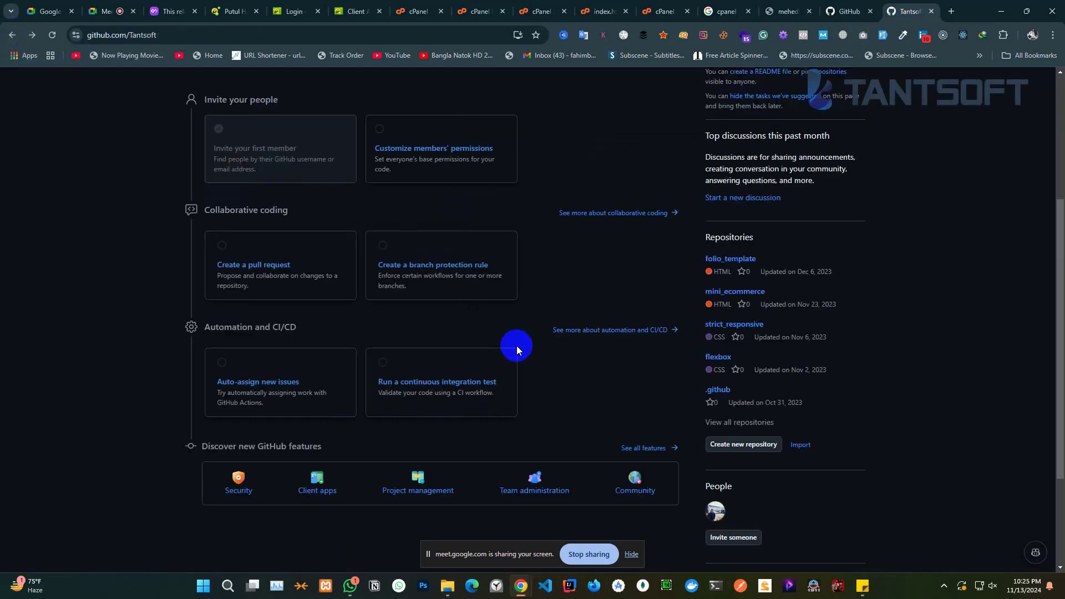
scroll(792, 377, "down", 2)
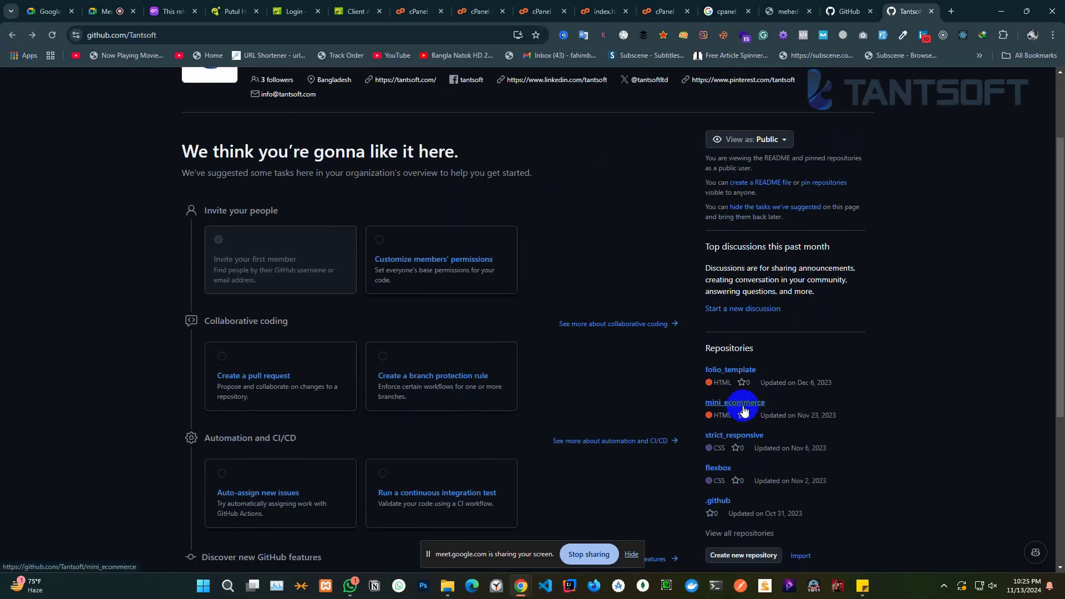
left_click(743, 409)
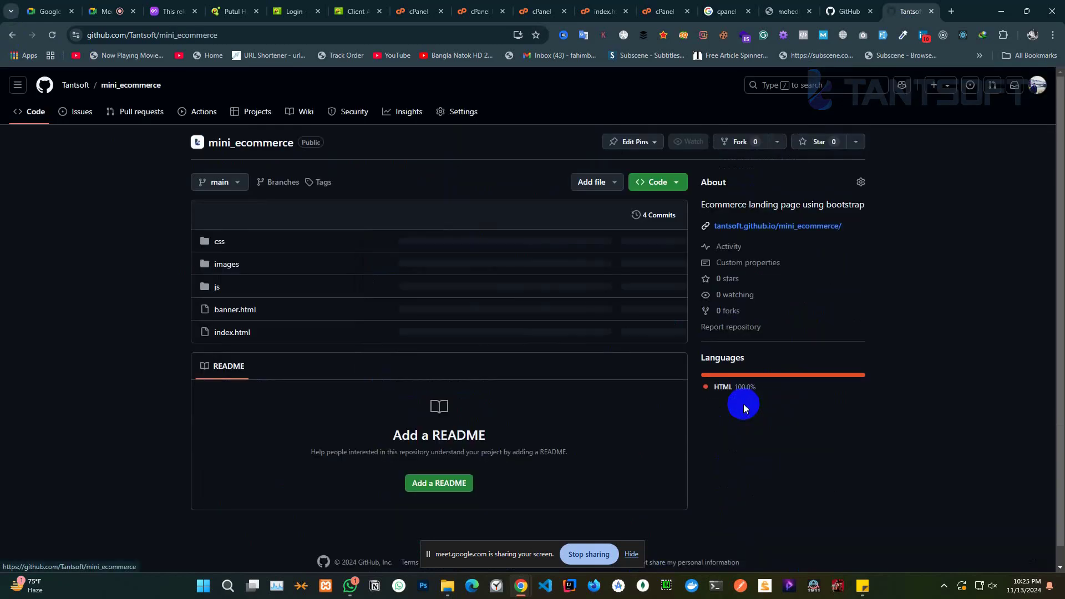
left_click(680, 186)
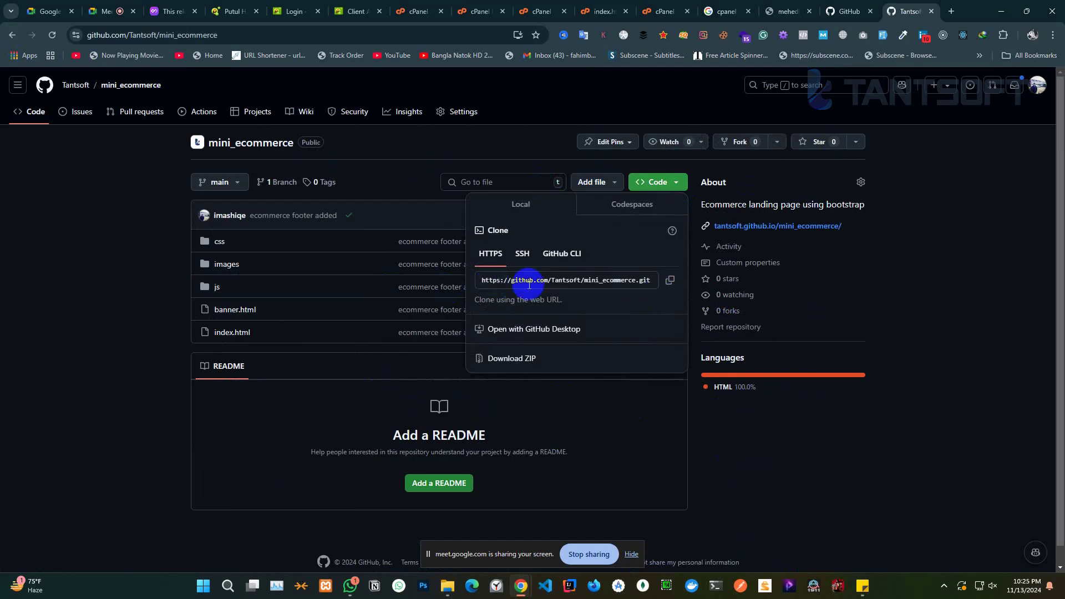
left_click(670, 280)
left_click(602, 12)
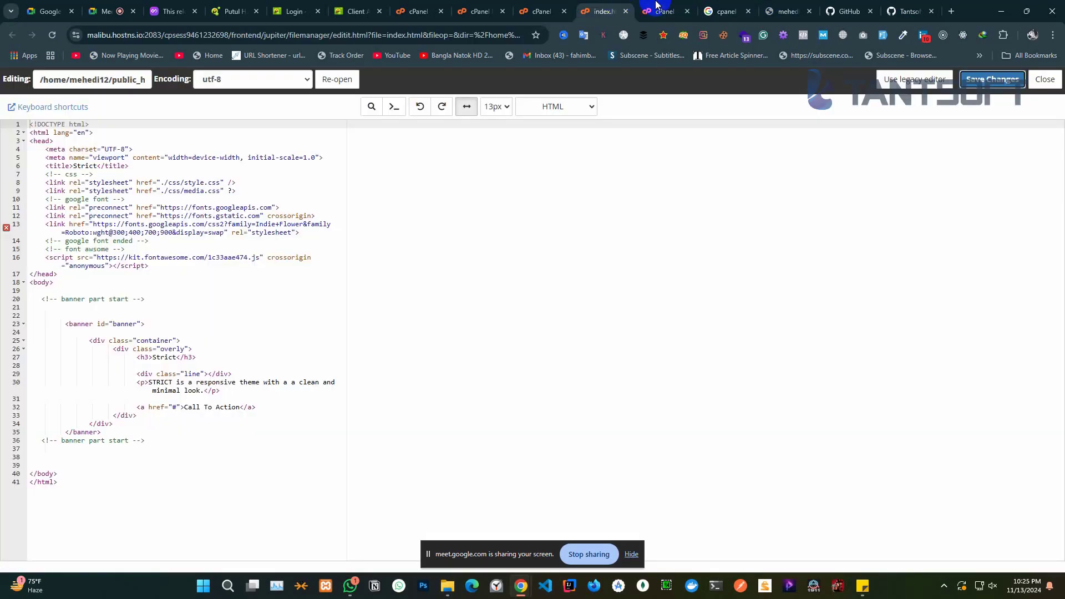
left_click(663, 11)
left_click(481, 8)
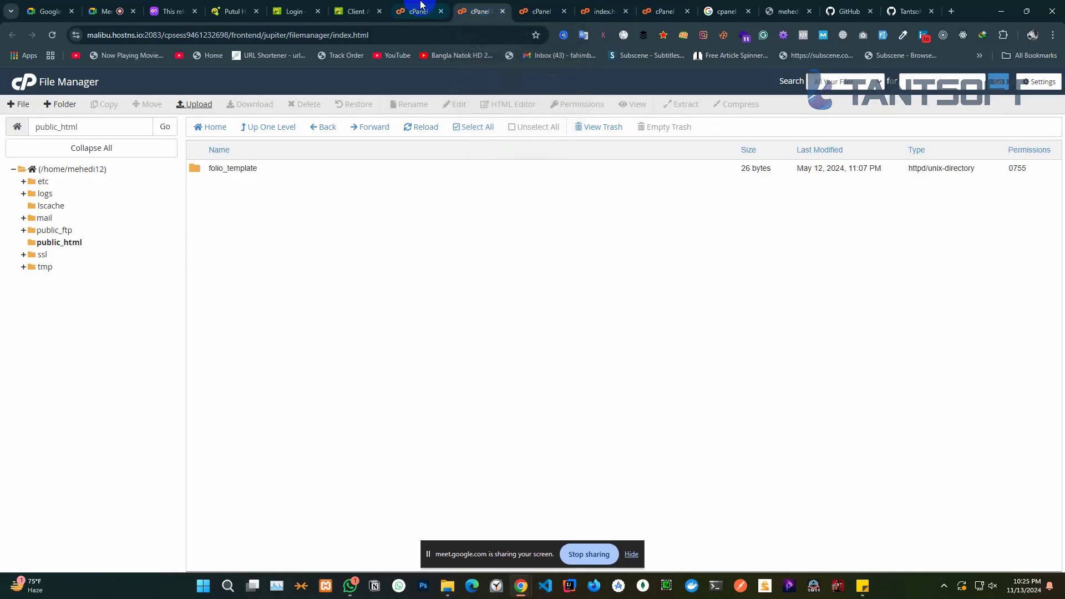
left_click(541, 11)
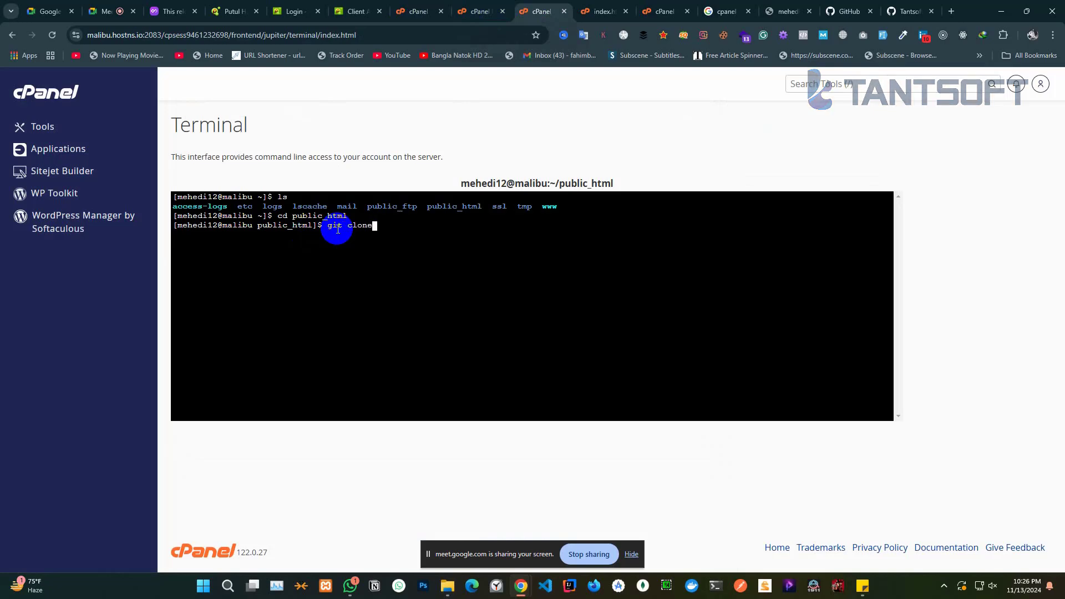
right_click(466, 234)
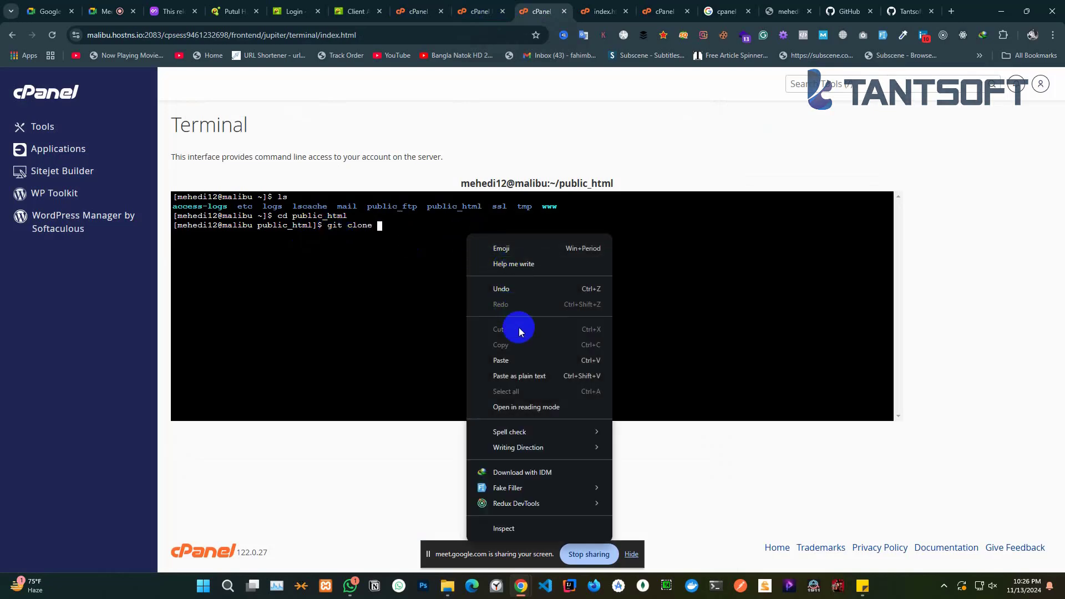
left_click(501, 360)
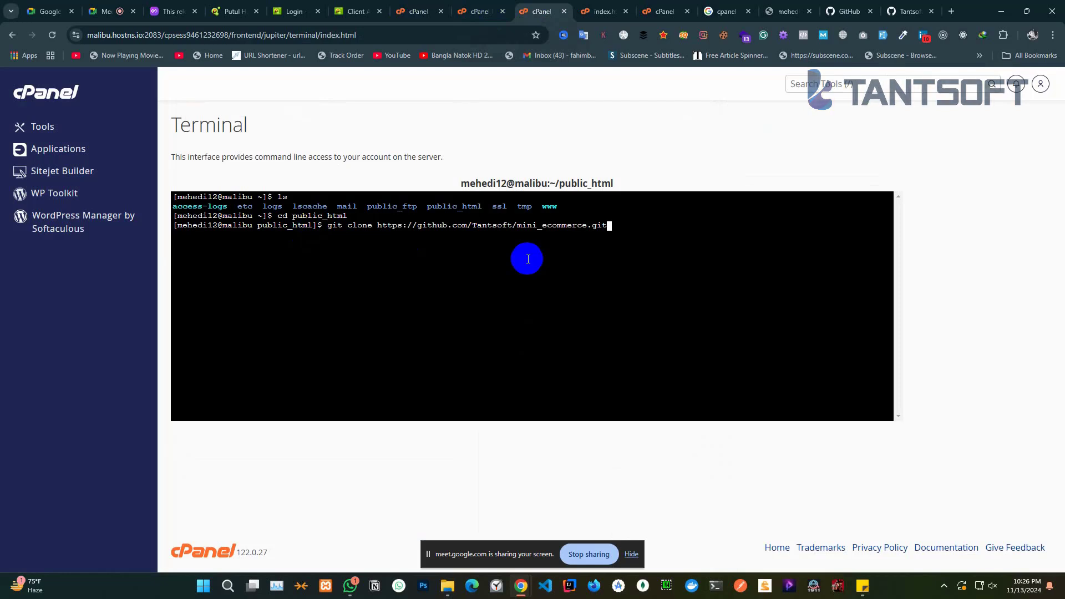
key("Return")
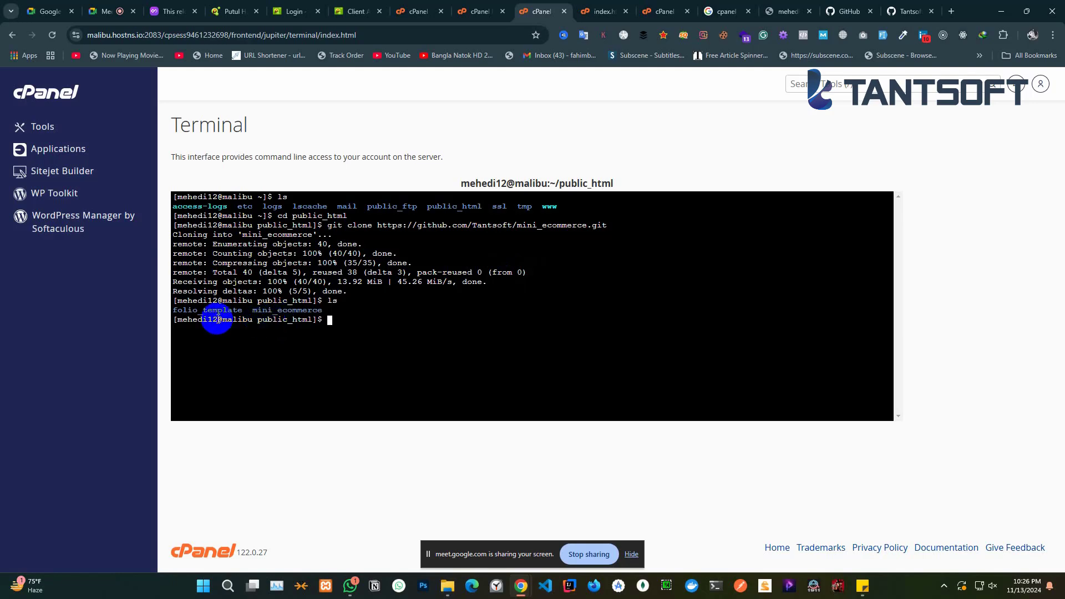
Reload File Manager and open the cloned mini_ecommerce folder inside public_html
left_click(598, 11)
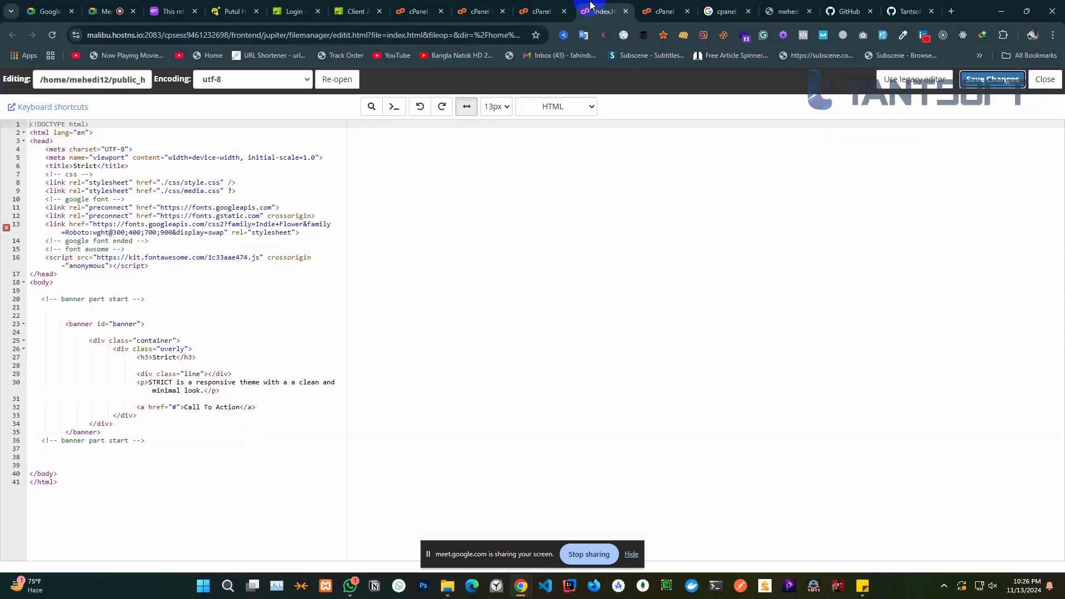
left_click(471, 13)
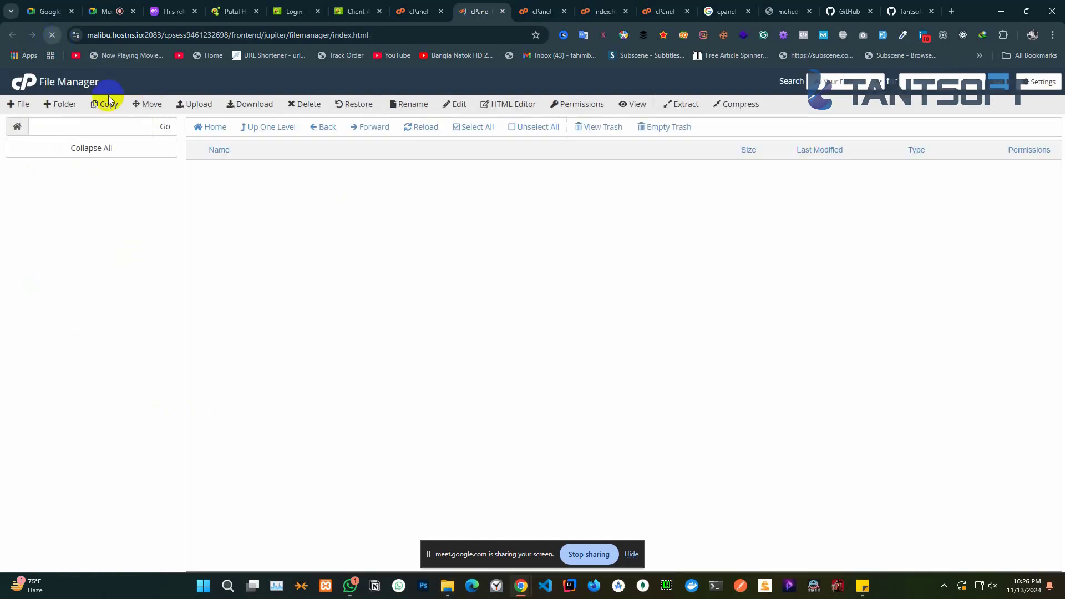
left_click(68, 246)
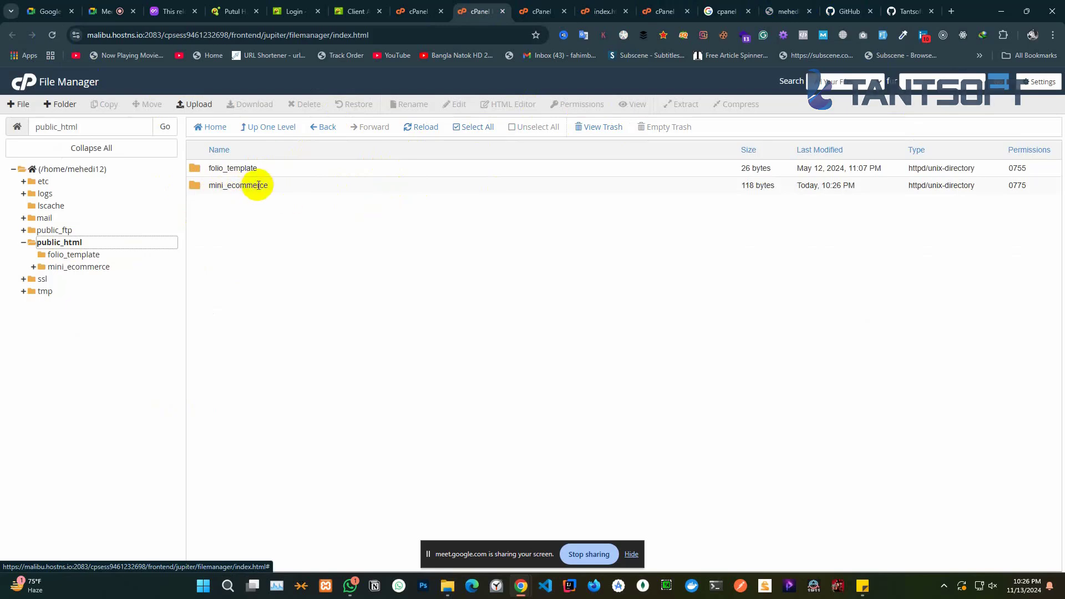
double_click(315, 185)
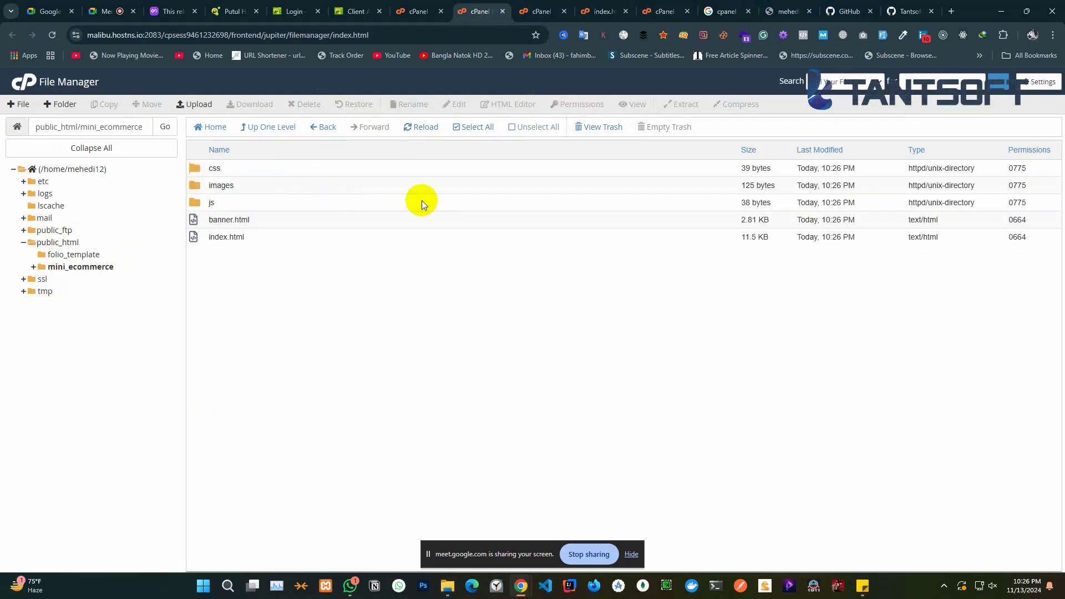
Move all listed files and folders from mini_ecommerce up into /public_html/
left_click(473, 131)
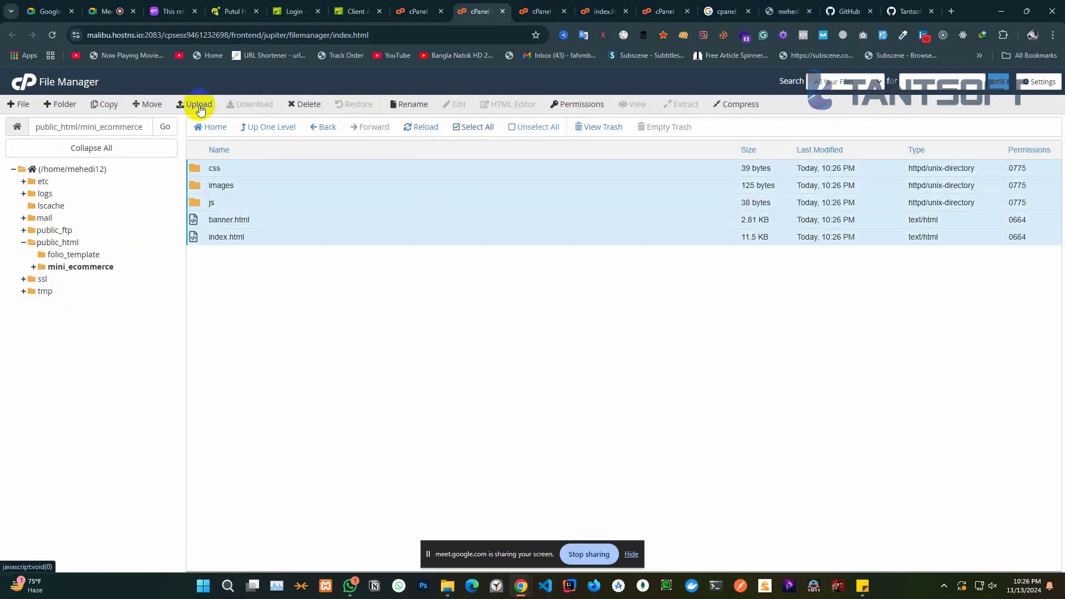
left_click(148, 104)
key("BackSpace")
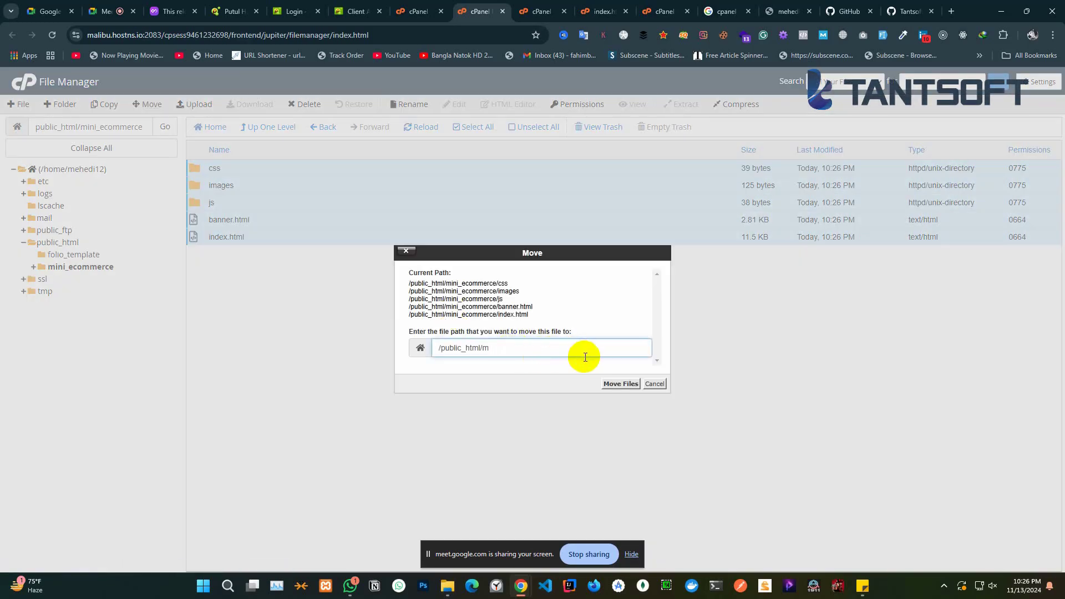
left_click(610, 383)
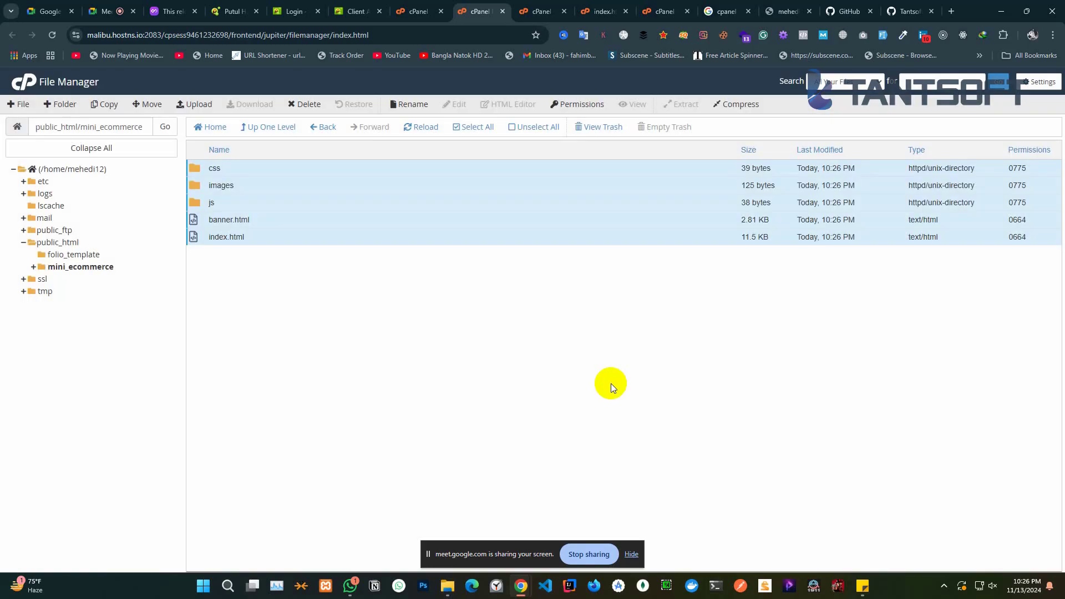
Return to public_html and try to permanently delete the mini_ecommerce folder, skipping the trash
left_click(46, 242)
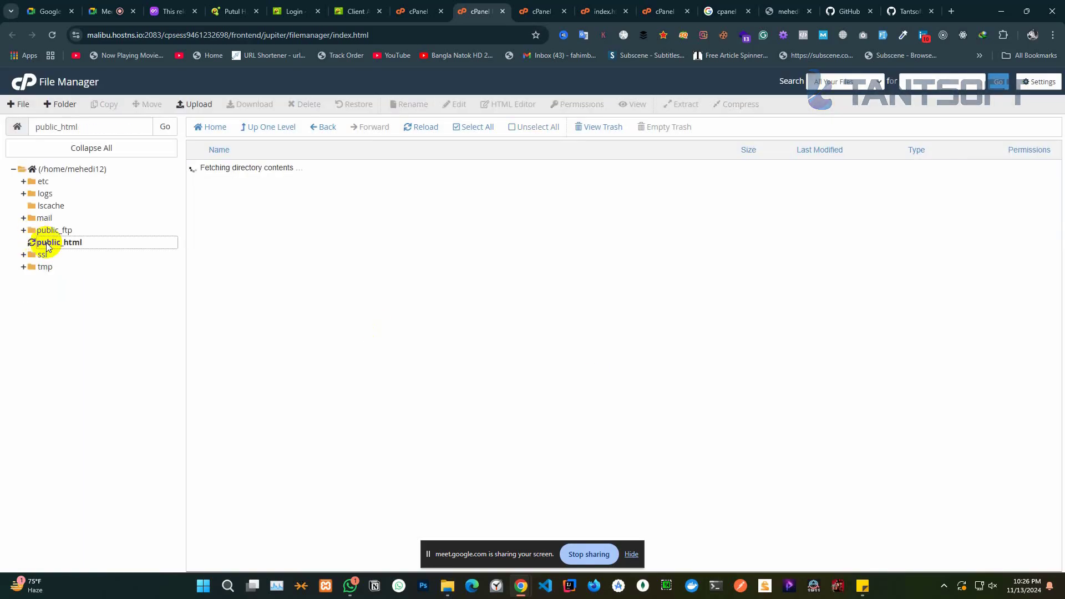
left_click(270, 238)
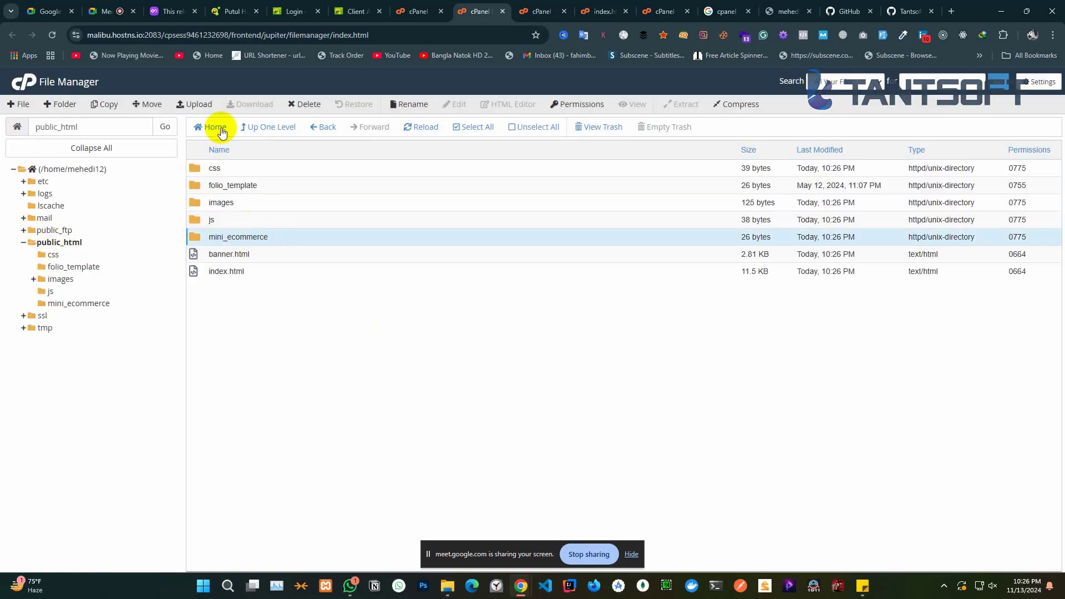
left_click(298, 104)
left_click(417, 323)
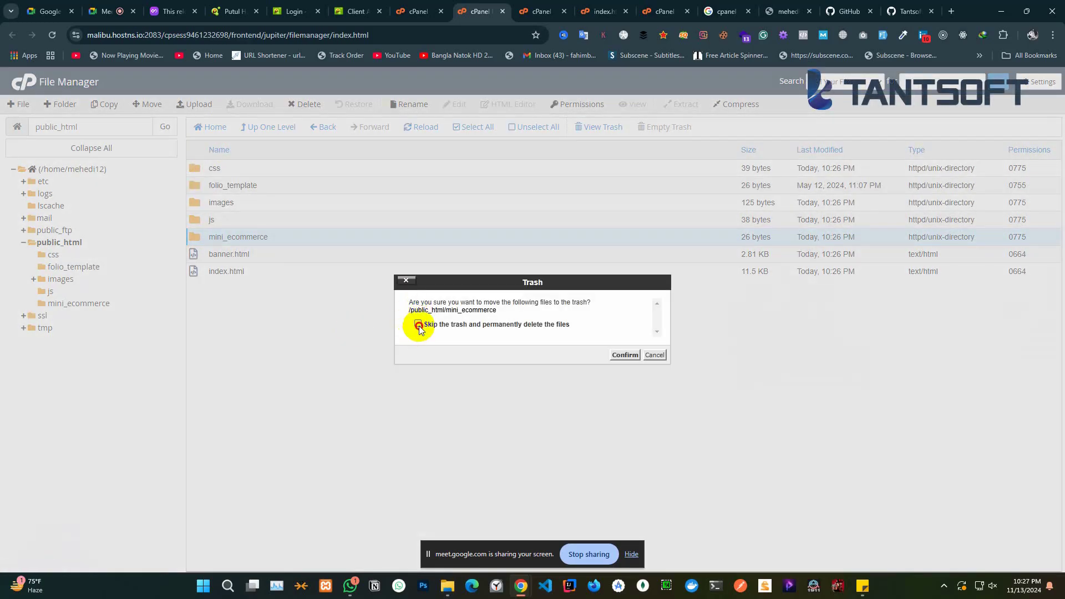
left_click(626, 355)
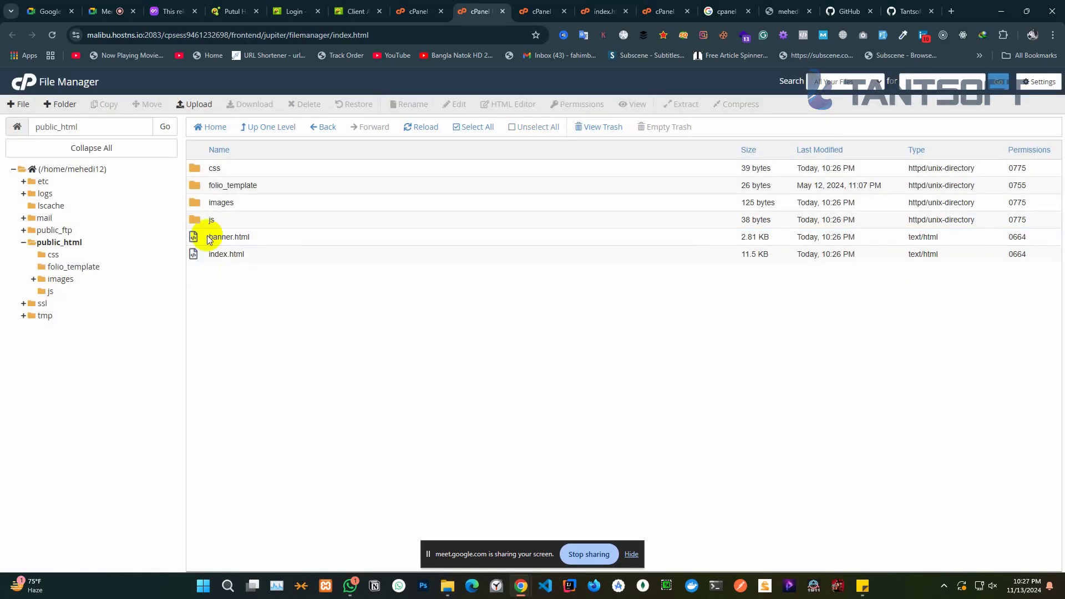
Try to permanently delete the folio_template folder from public_html, skipping the trash, and dismiss the alert
left_click(255, 188)
left_click(304, 105)
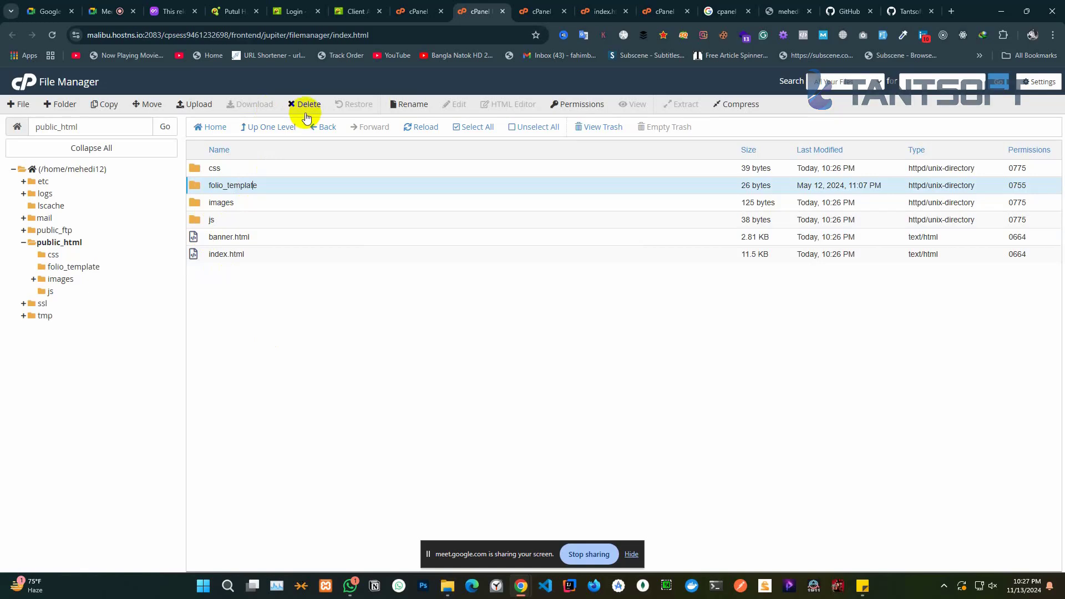
left_click(417, 324)
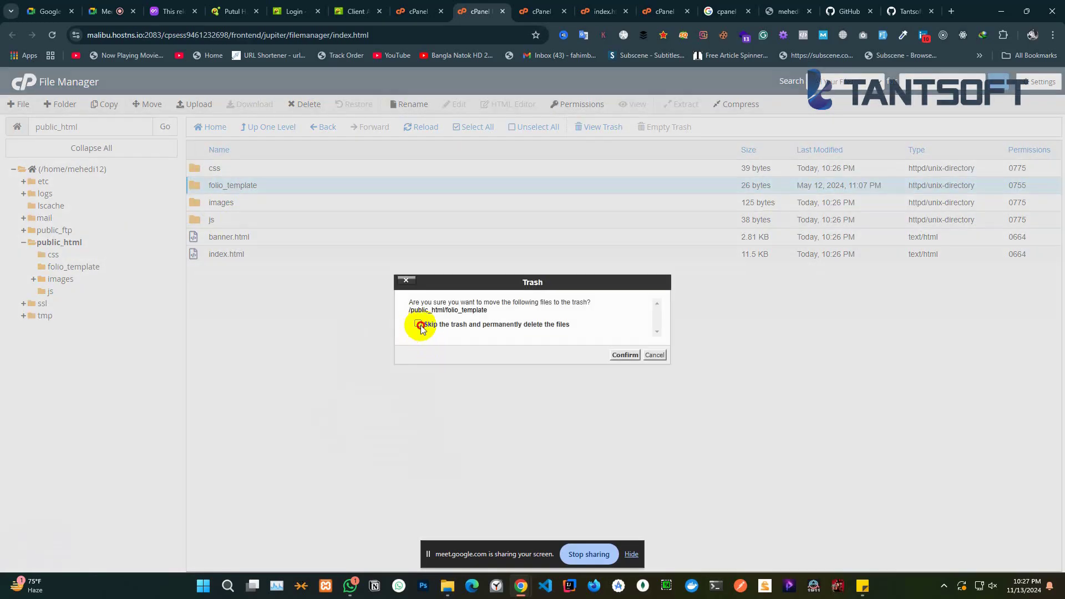
left_click(626, 355)
left_click(620, 116)
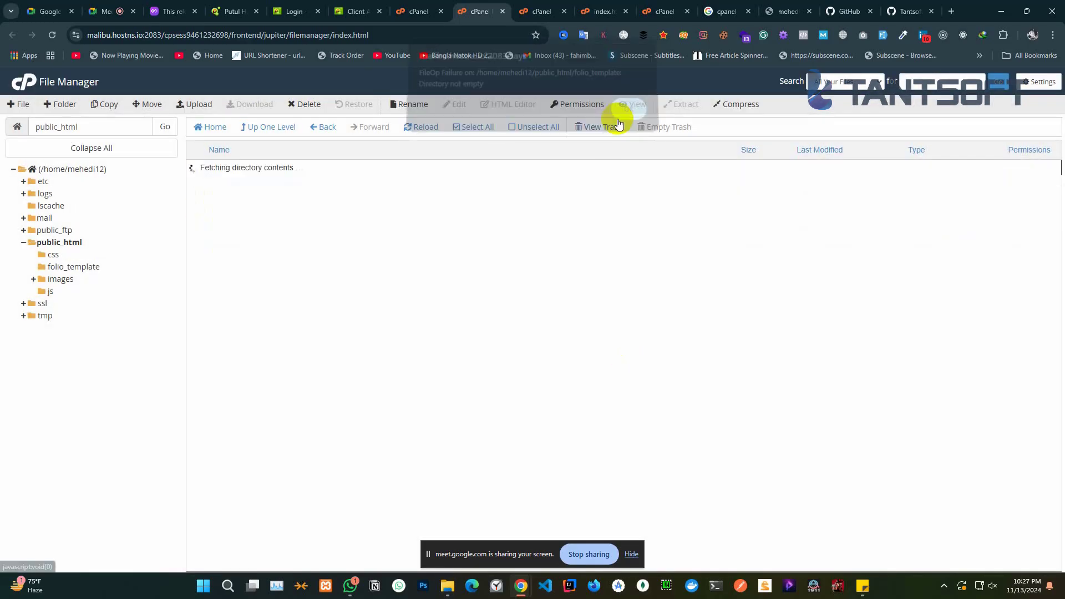
Reload the live site and look over the deployed e-commerce page from the banner down to the contact form
left_click(768, 7)
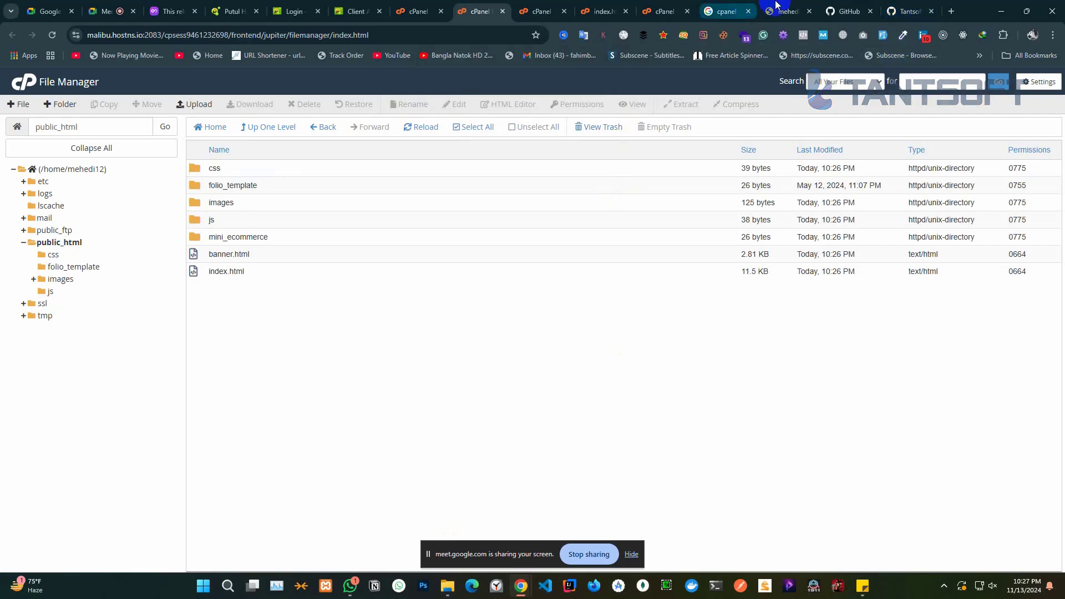
left_click(52, 34)
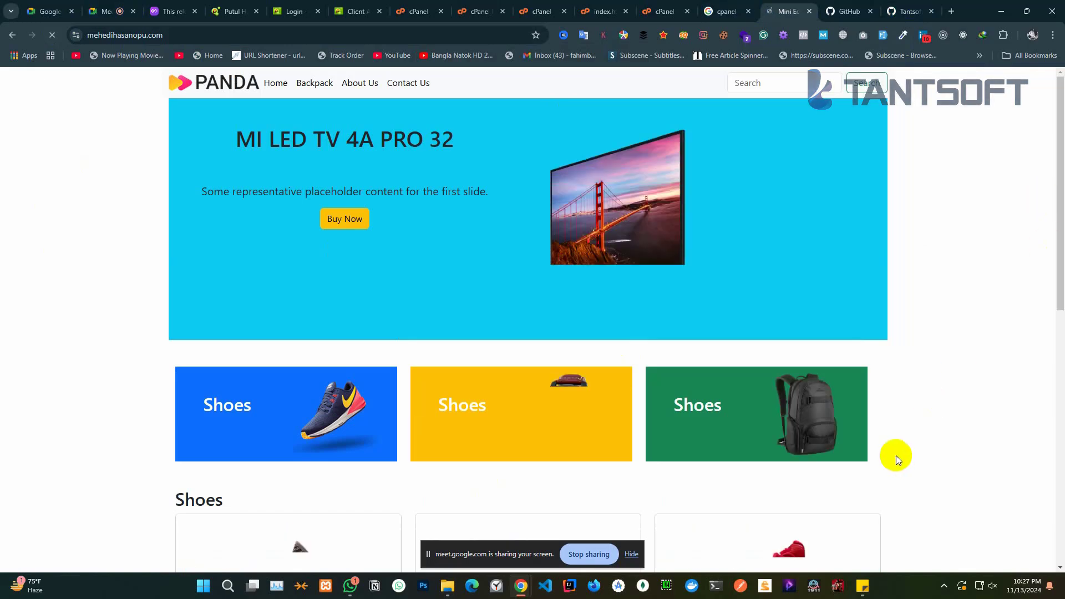
scroll(889, 435, "down", 10)
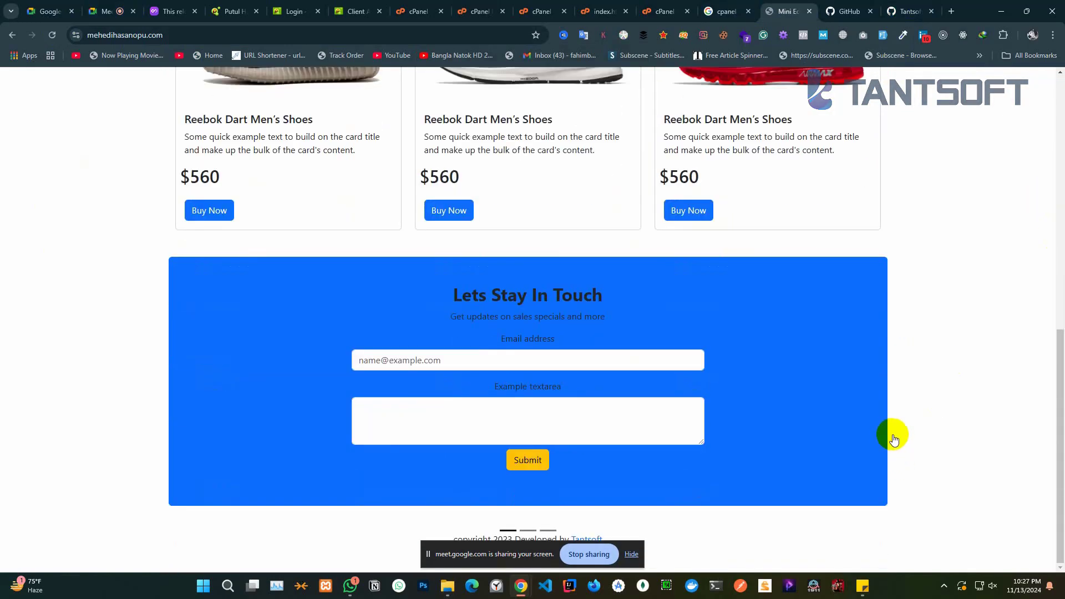
scroll(900, 434, "up", 10)
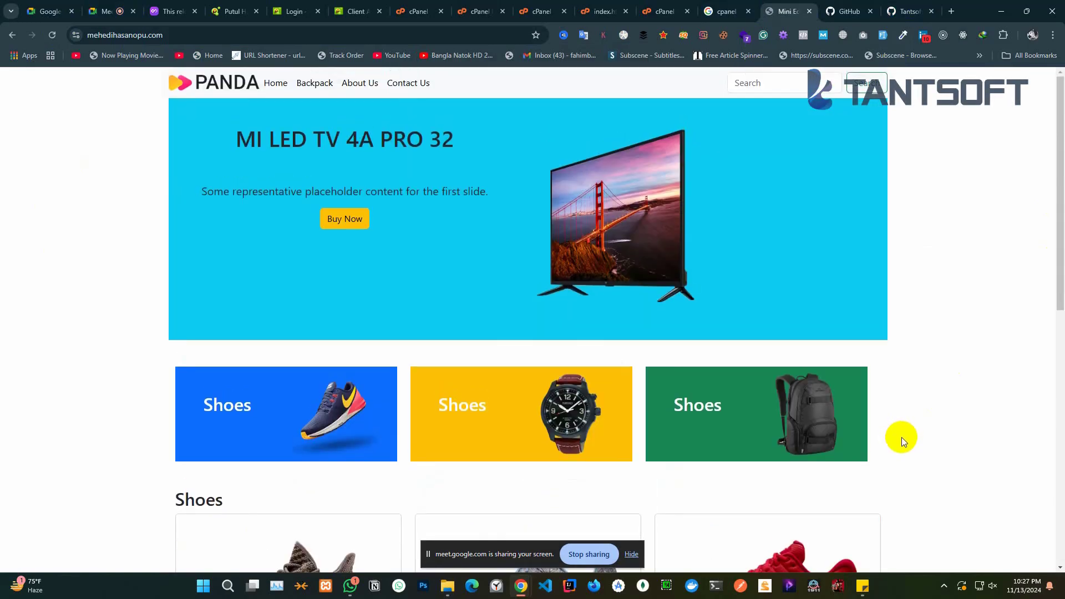
scroll(900, 437, "down", 6)
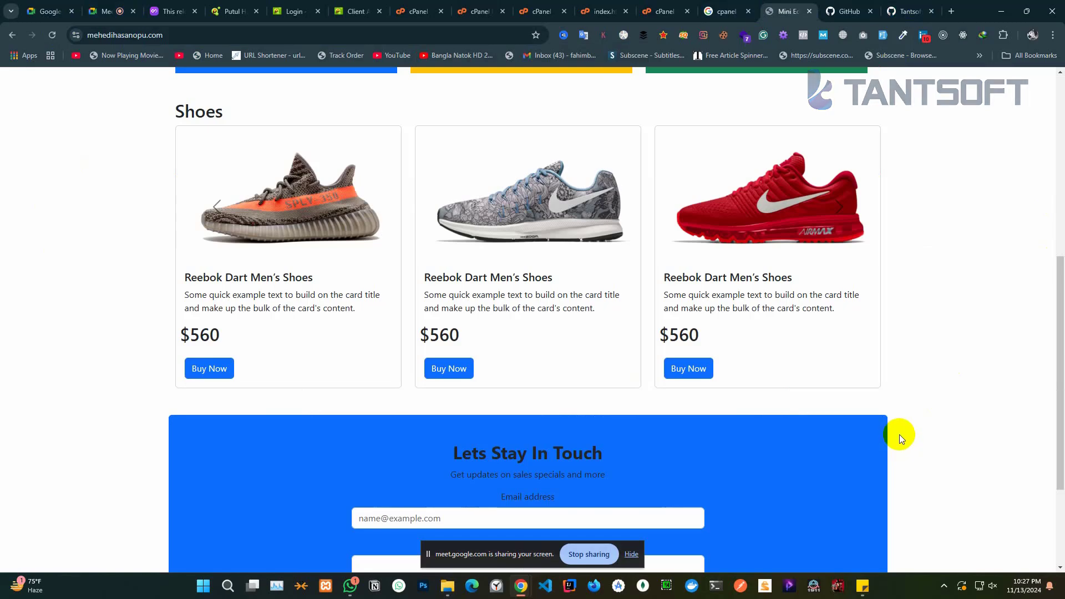
scroll(900, 434, "up", 7)
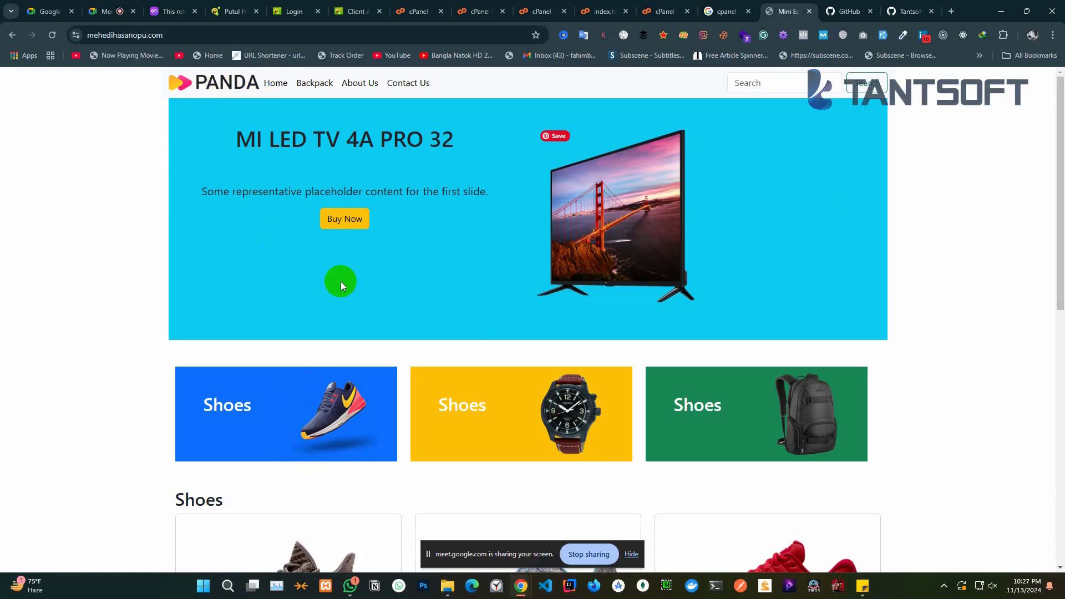
Review the public_html files, the GitHub dashboard and the git clone command in Terminal, ending back at File Manager's public_html listing
left_click(481, 11)
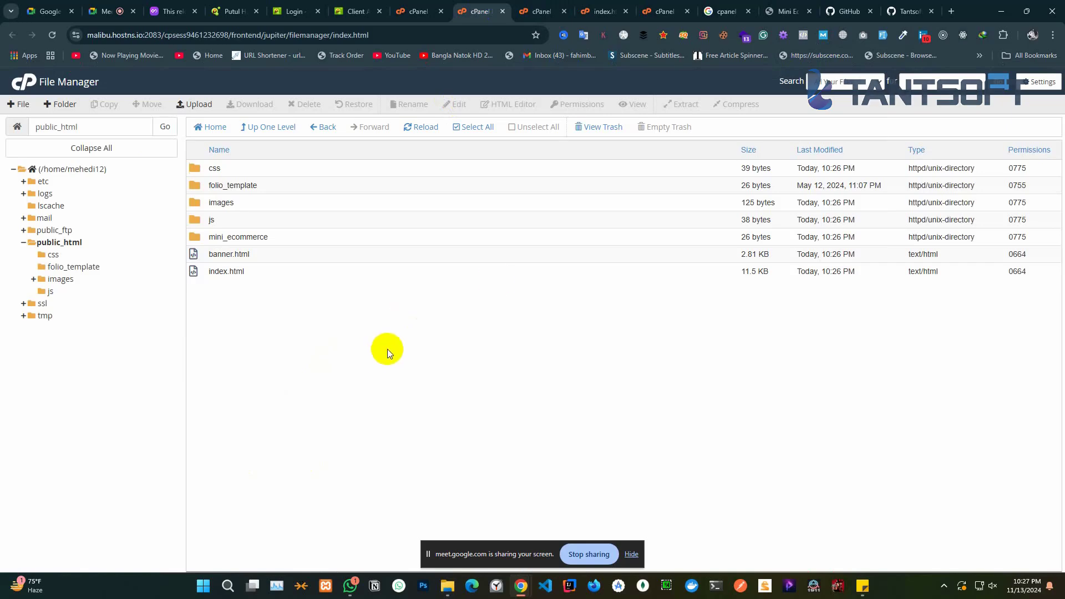
left_click(828, 5)
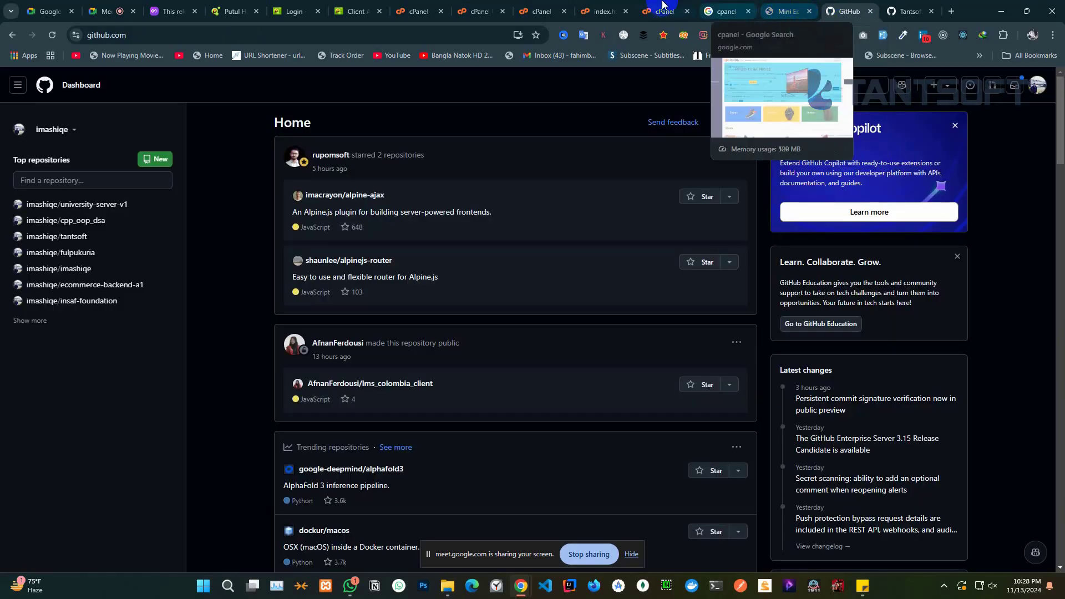
left_click(610, 5)
left_click(542, 7)
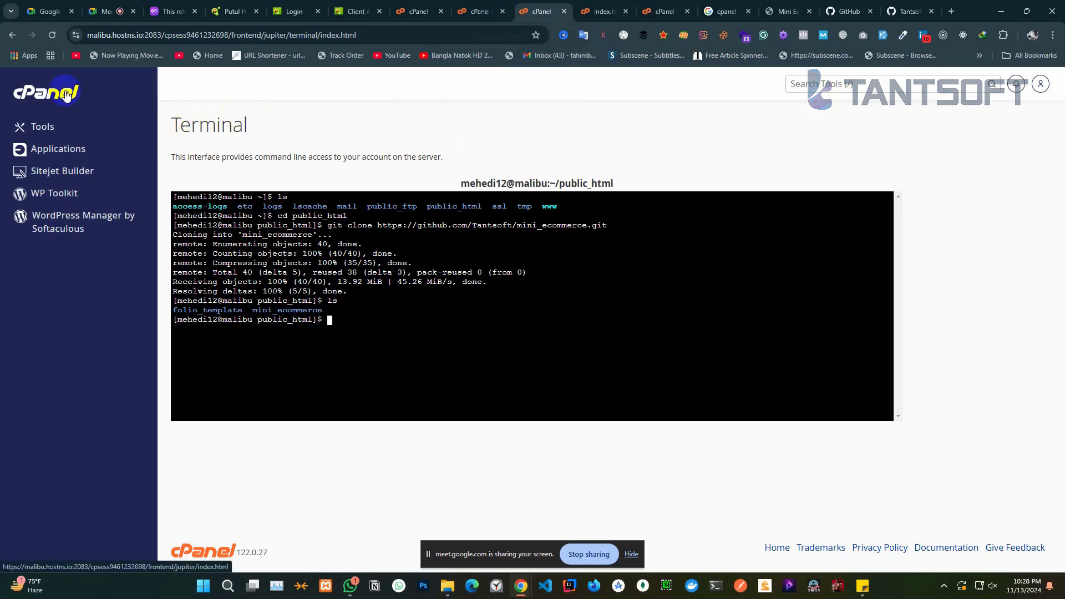
left_click_drag(64, 92, 244, 95)
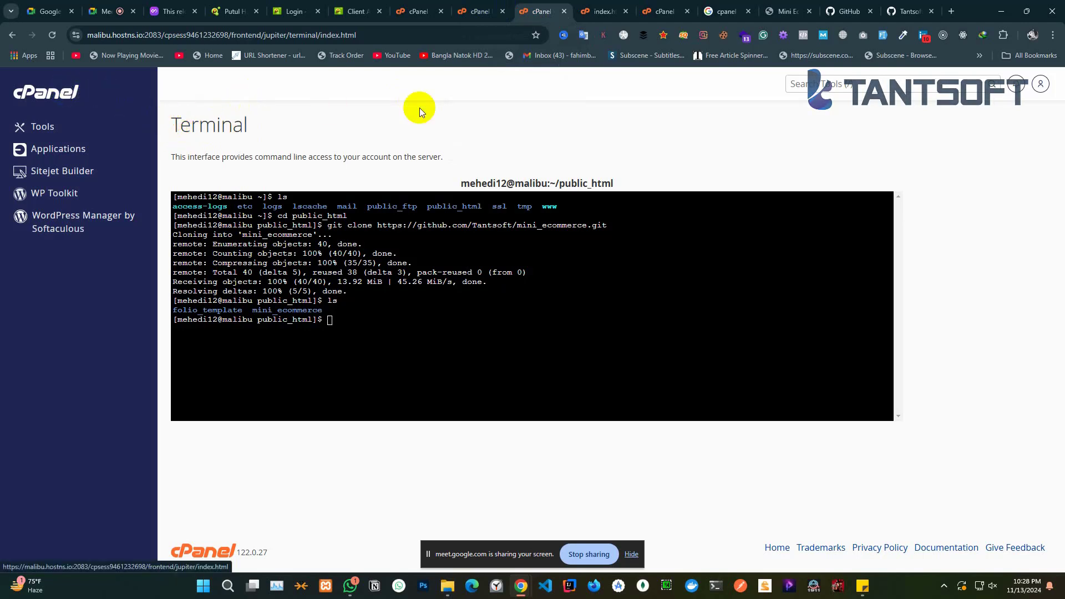
left_click(851, 84)
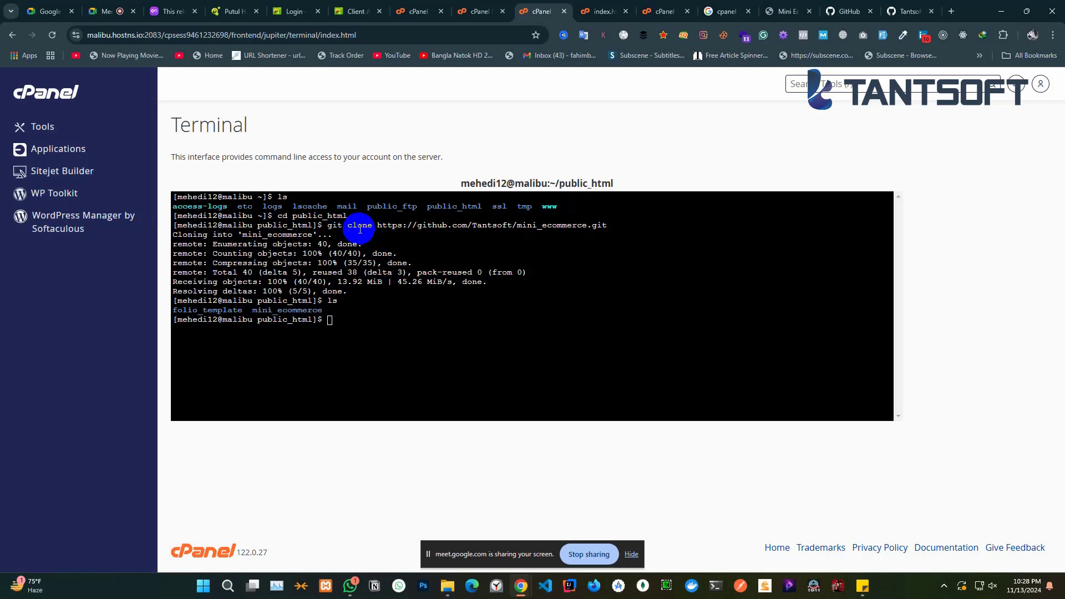
left_click(480, 11)
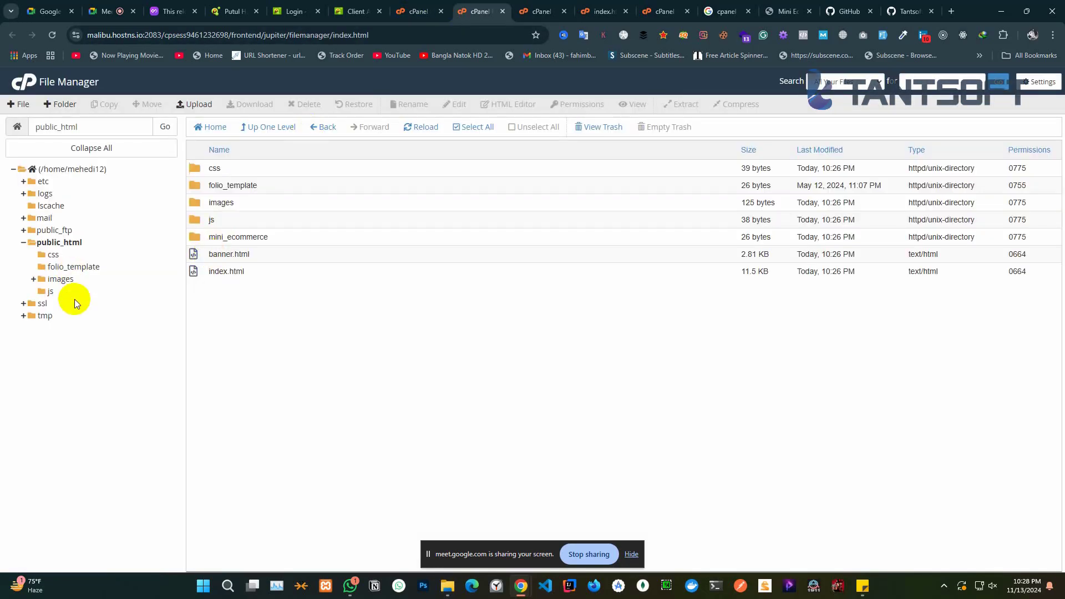